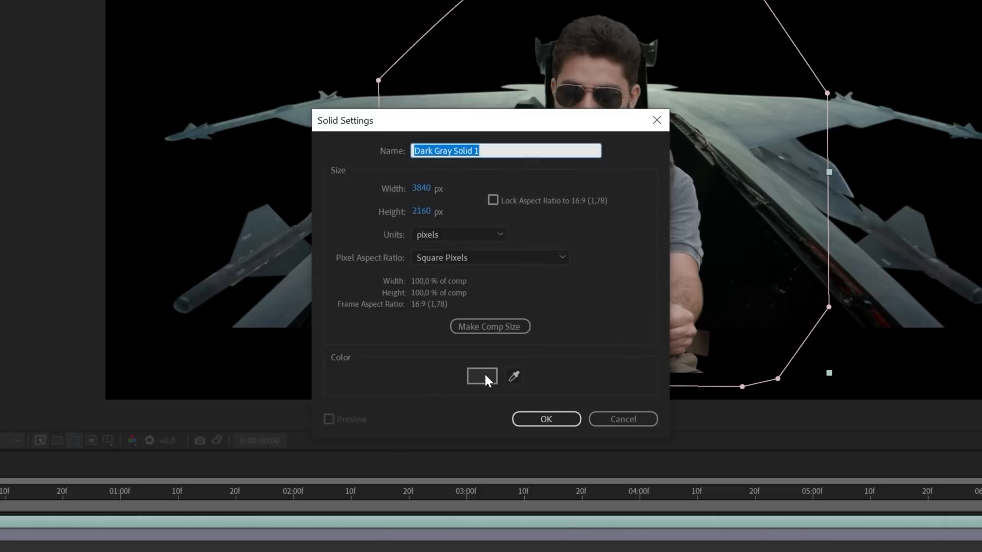
Set the new 3840 x 2160 solid's color to black, name it BARZZ and create it
{"action": "left_click", "coordinate": [483, 376]}
{"action": "left_click", "coordinate": [708, 481]}
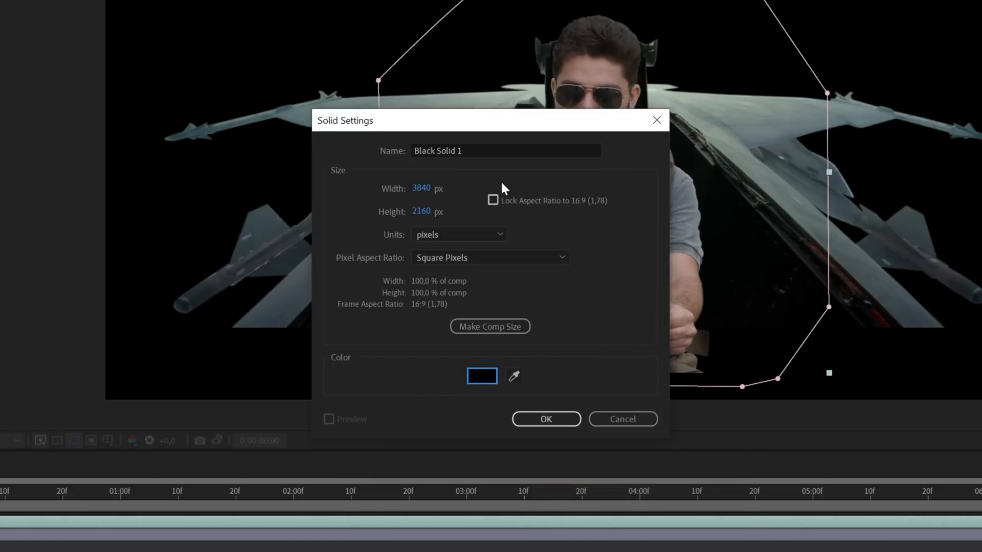
{"action": "type", "text": "BARZZ"}
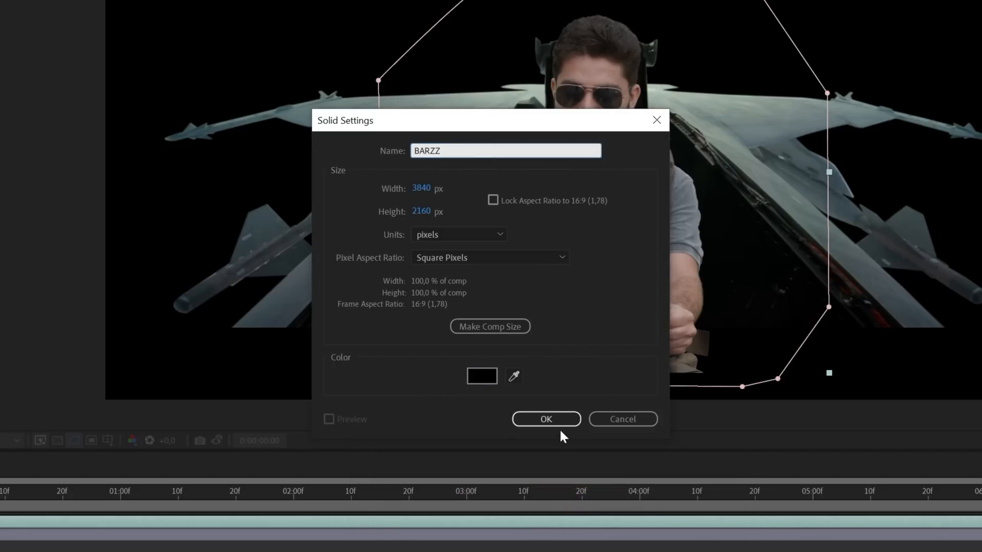
{"action": "left_click", "coordinate": [546, 418]}
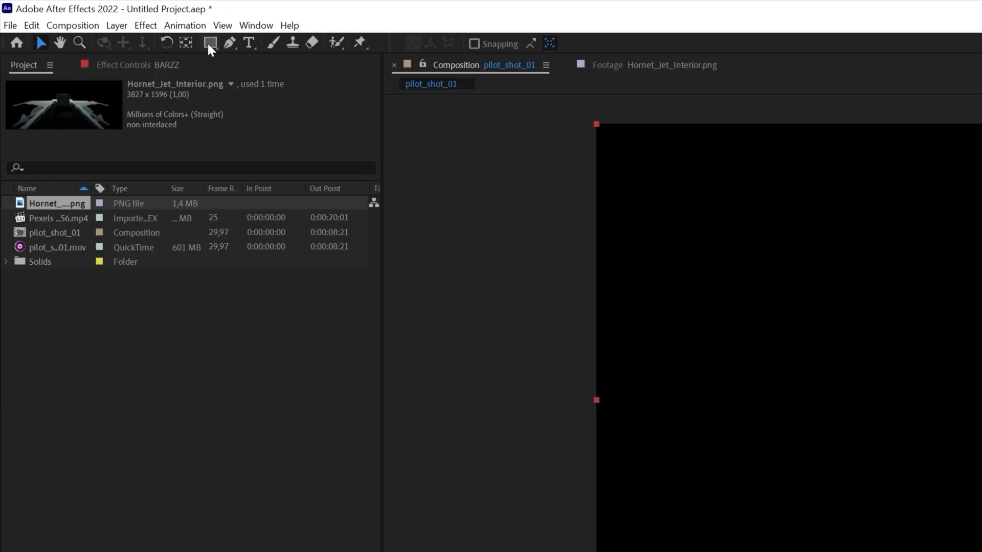
Add a full-frame rectangular mask to BARZZ, shrink its height to about 74% around the centre and set the mask mode to Subtract
{"action": "left_click", "coordinate": [209, 46]}
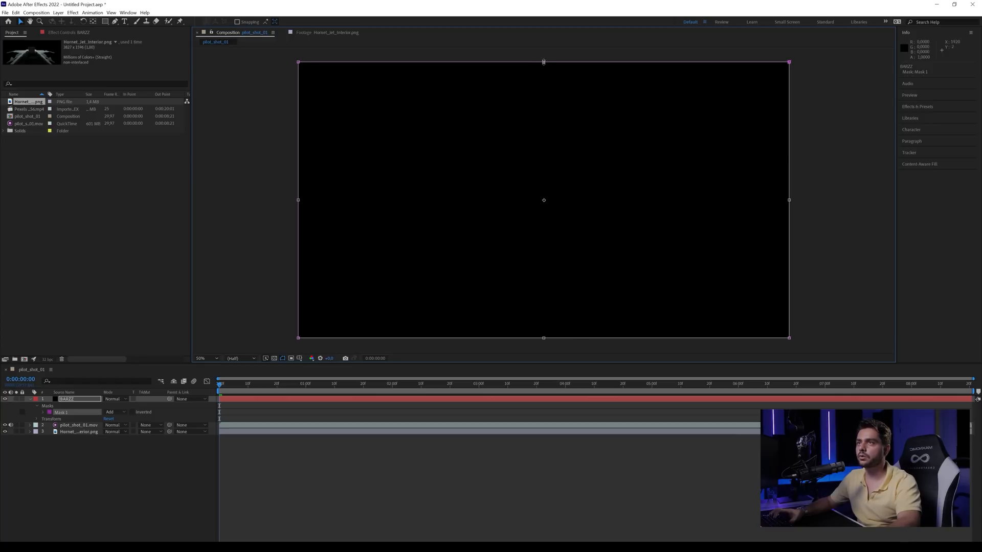
{"action": "left_click_drag", "start_coordinate": [544, 62], "coordinate": [543, 100]}
{"action": "left_click", "coordinate": [115, 412]}
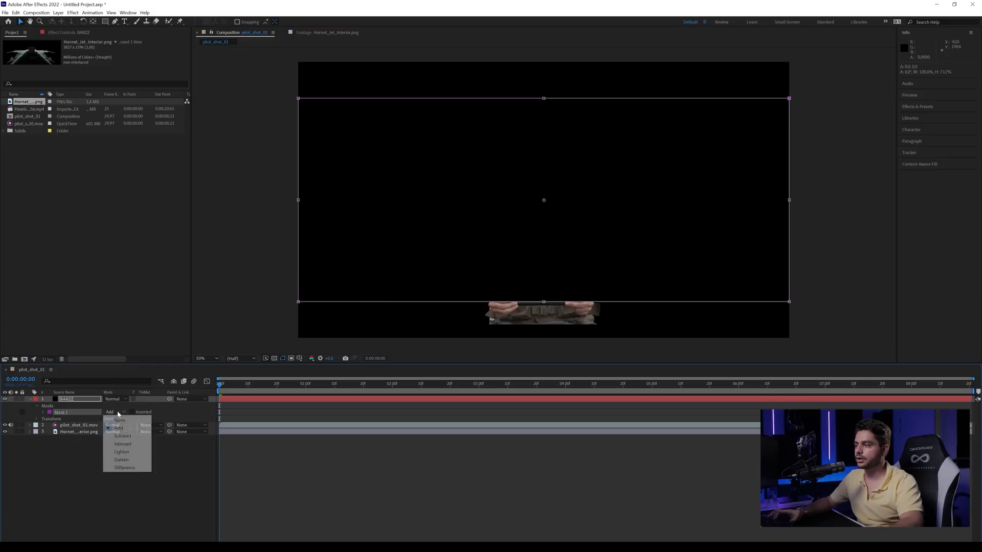
{"action": "left_click", "coordinate": [117, 436]}
{"action": "left_click", "coordinate": [128, 458]}
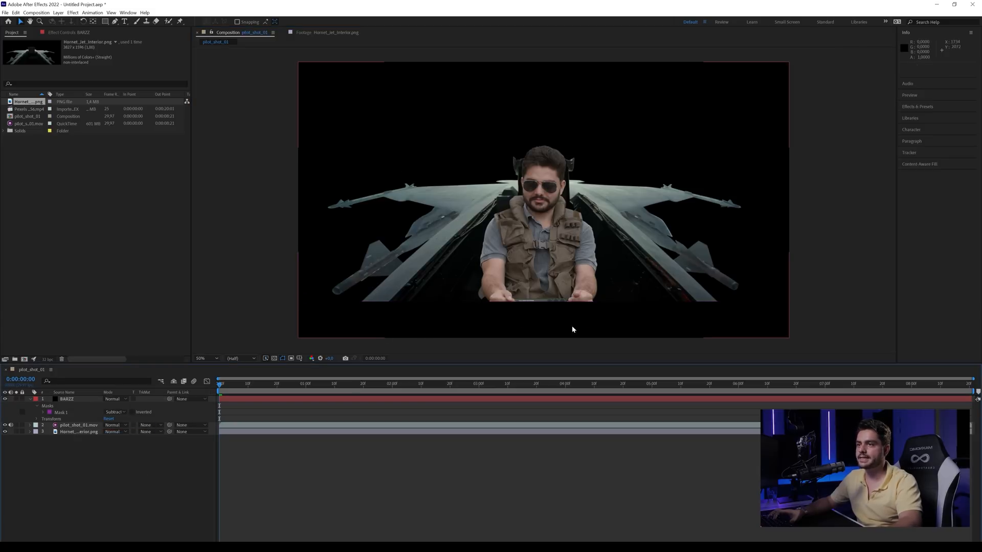
Move the pilot_shot_01.mov layer slightly down so the pilot's hands sink behind the lower black bar
{"action": "left_click", "coordinate": [527, 290]}
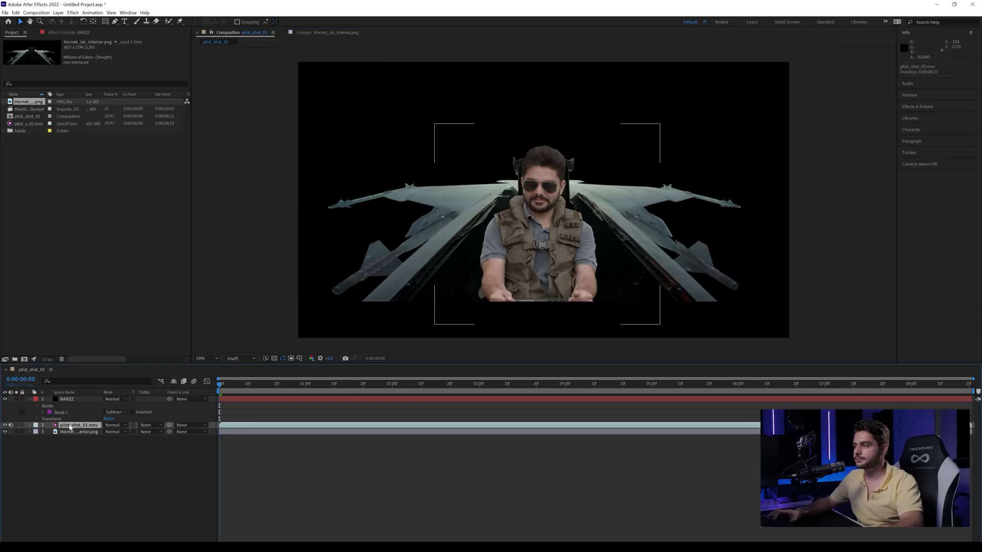
{"action": "left_click_drag", "start_coordinate": [528, 289], "coordinate": [528, 294]}
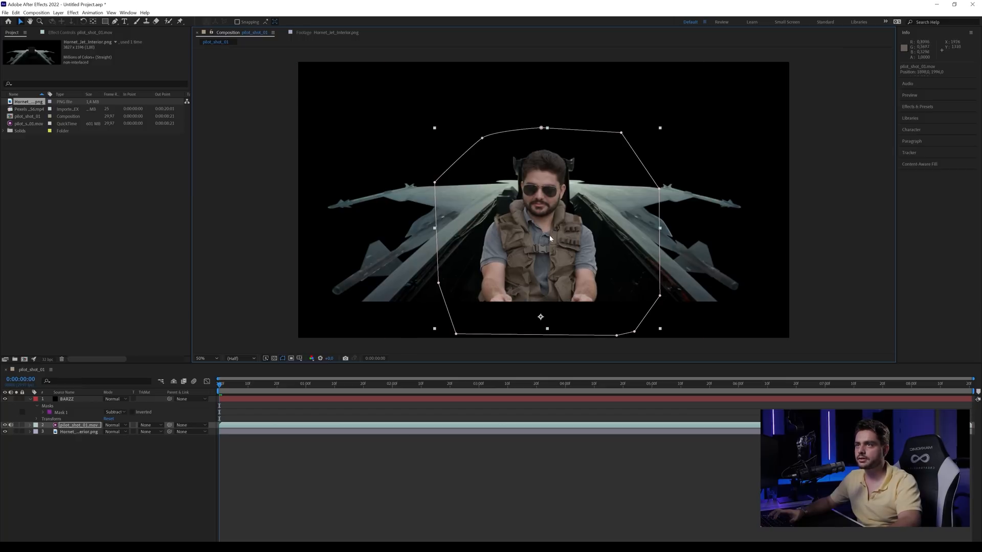
{"action": "left_click_drag", "start_coordinate": [551, 238], "coordinate": [551, 241]}
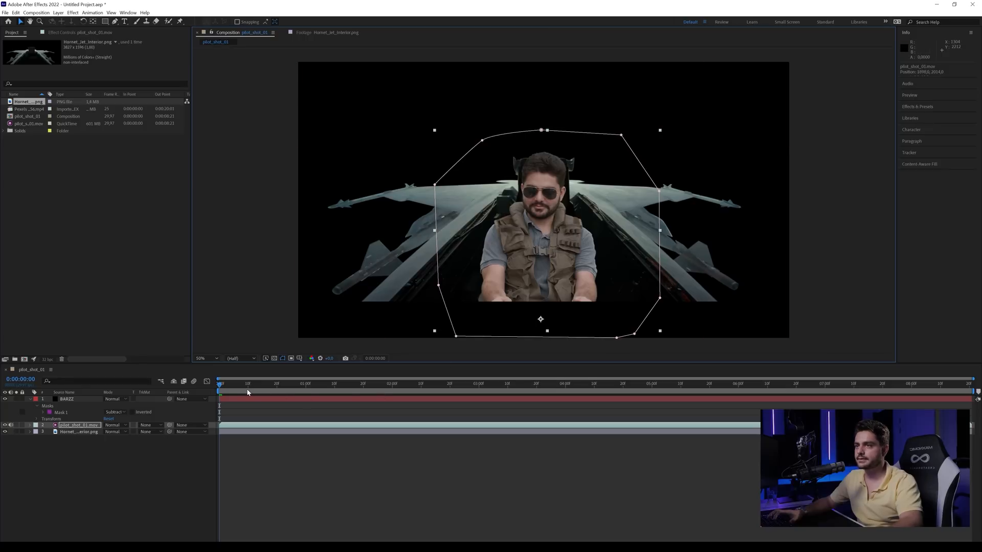
{"action": "left_click", "coordinate": [80, 427]}
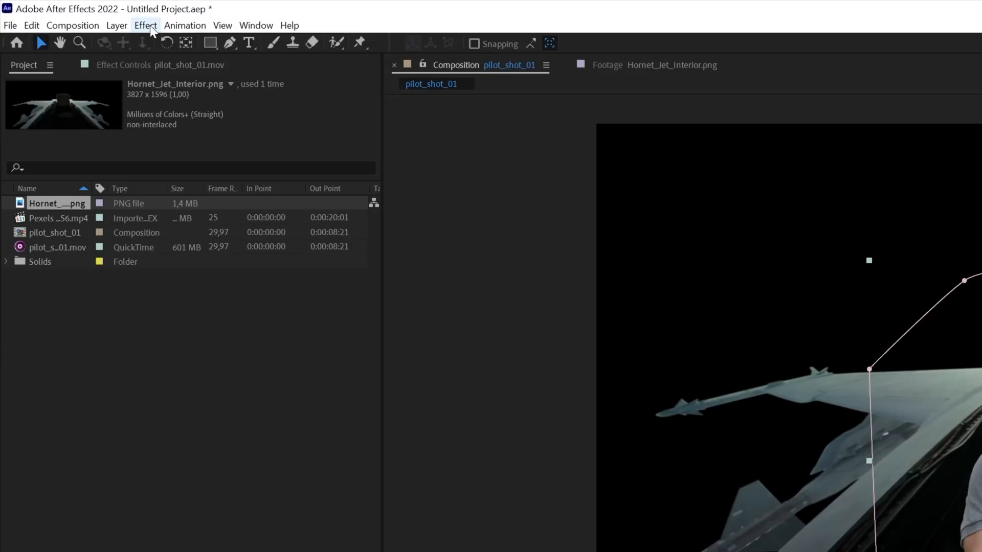
{"action": "left_click", "coordinate": [150, 29]}
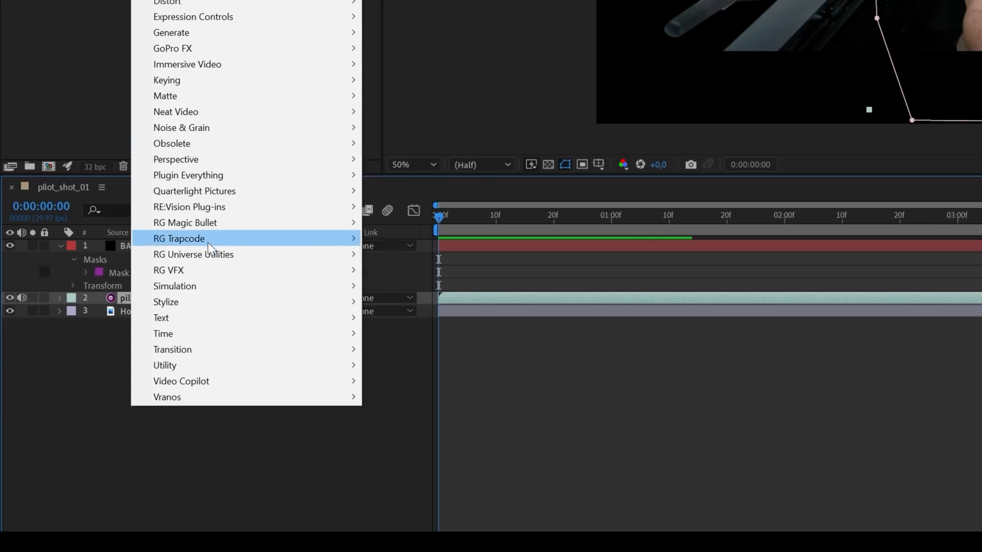
{"action": "mouse_move", "coordinate": [207, 271]}
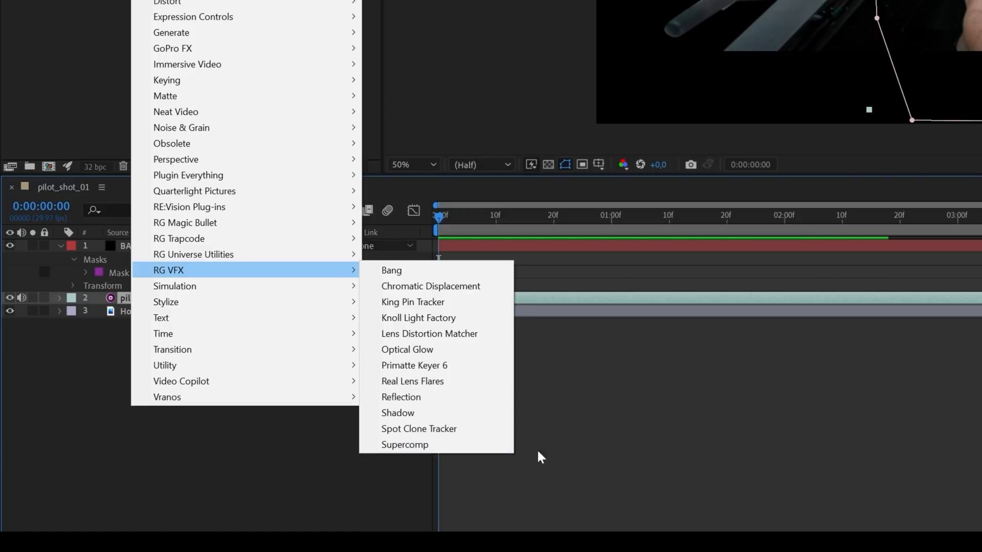
{"action": "left_click", "coordinate": [621, 299]}
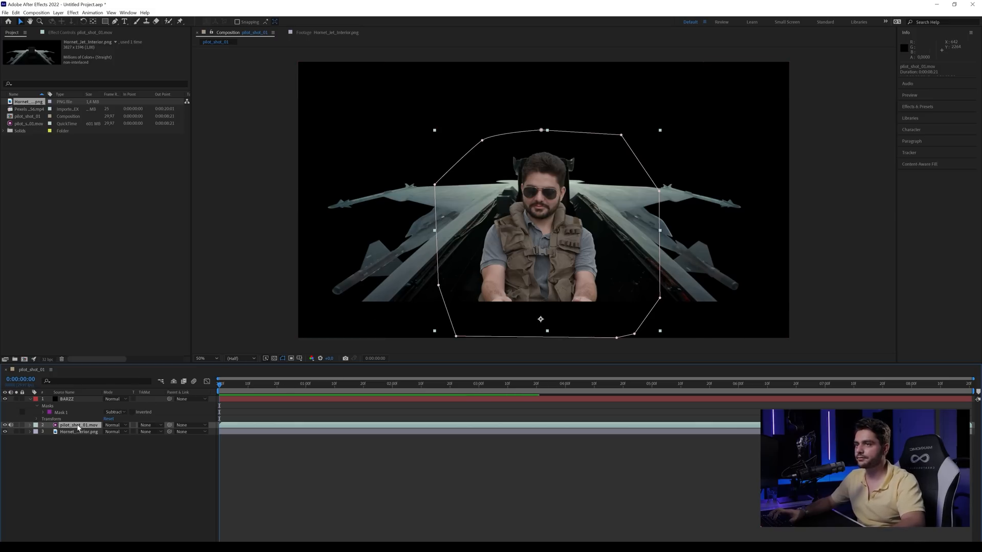
Apply the Tint and Curves effects to the pilot_shot_01.mov layer
{"action": "key", "text": "ctrl+space"}
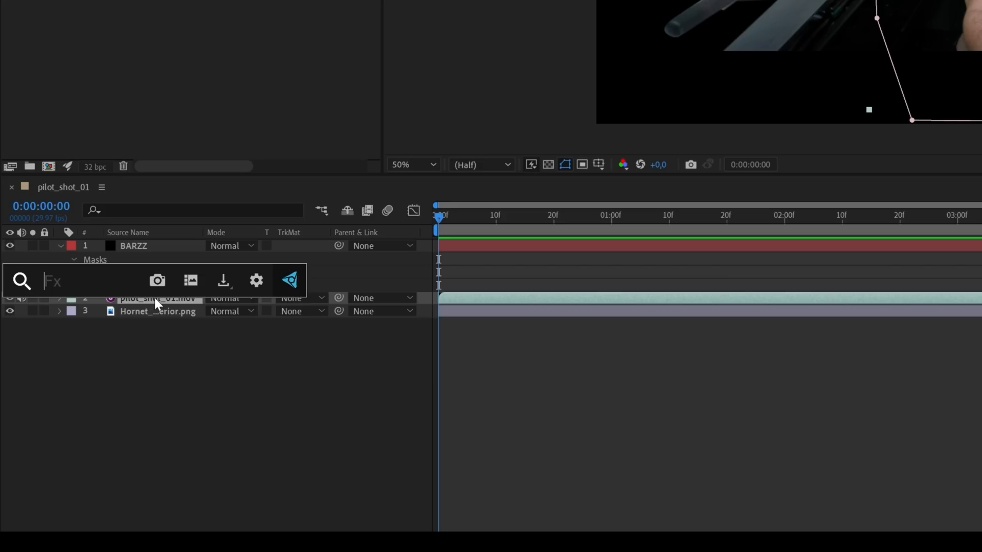
{"action": "type", "text": "tint"}
{"action": "key", "text": "Return"}
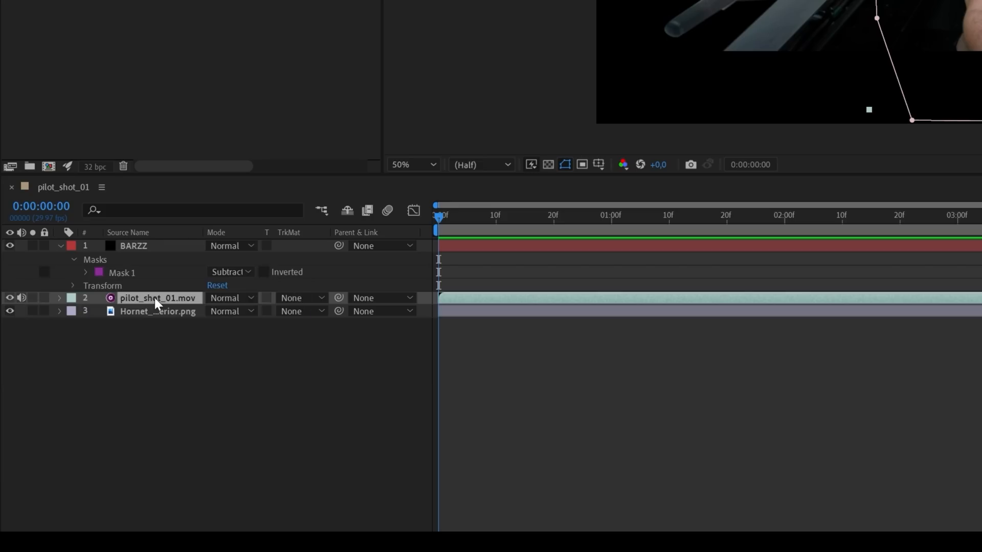
{"action": "key", "text": "ctrl+space"}
{"action": "type", "text": "cur"}
{"action": "key", "text": "Return"}
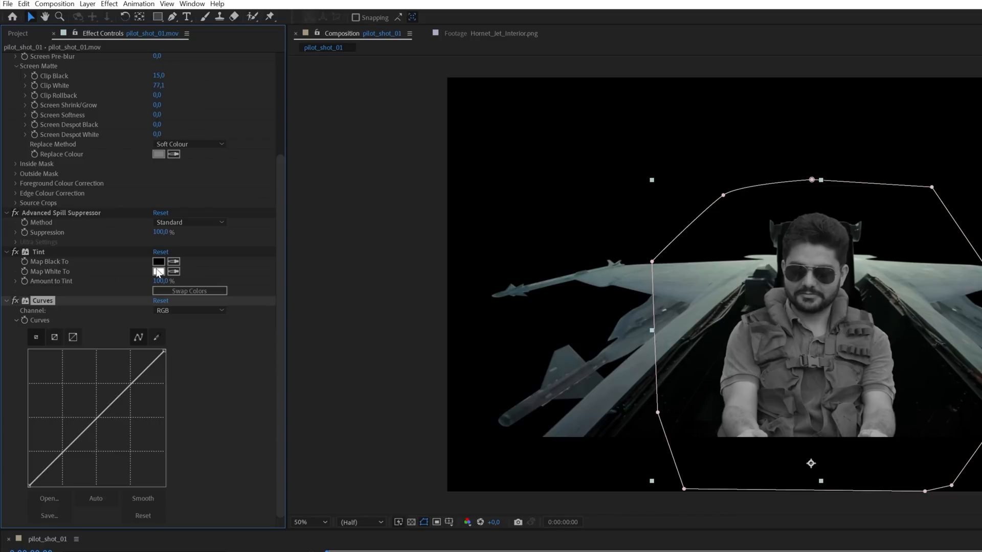
Set Amount to Tint to 27% and shape the RGB curve with raised highlights and anchored shadows
{"action": "left_click_drag", "start_coordinate": [160, 281], "coordinate": [131, 285]}
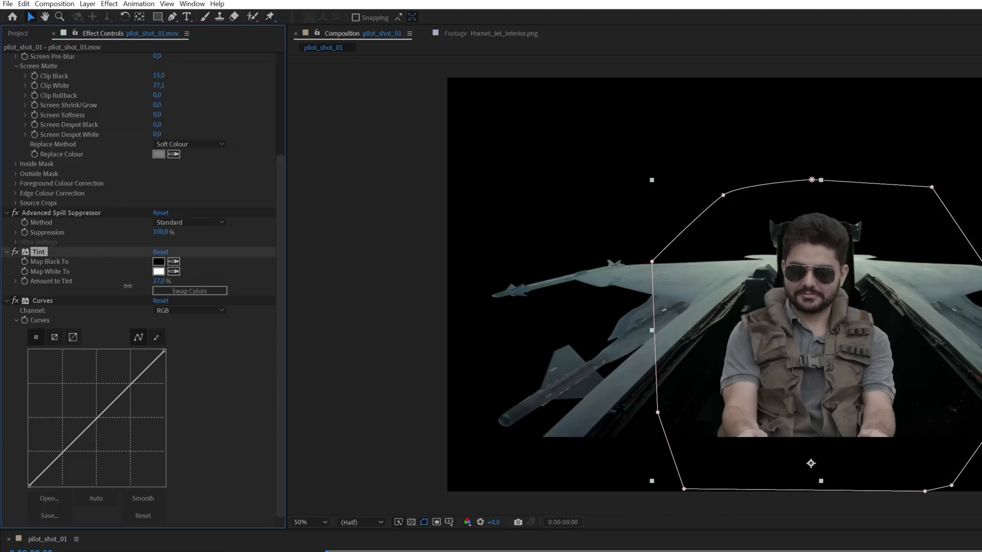
{"action": "left_click_drag", "start_coordinate": [124, 390], "coordinate": [125, 384]}
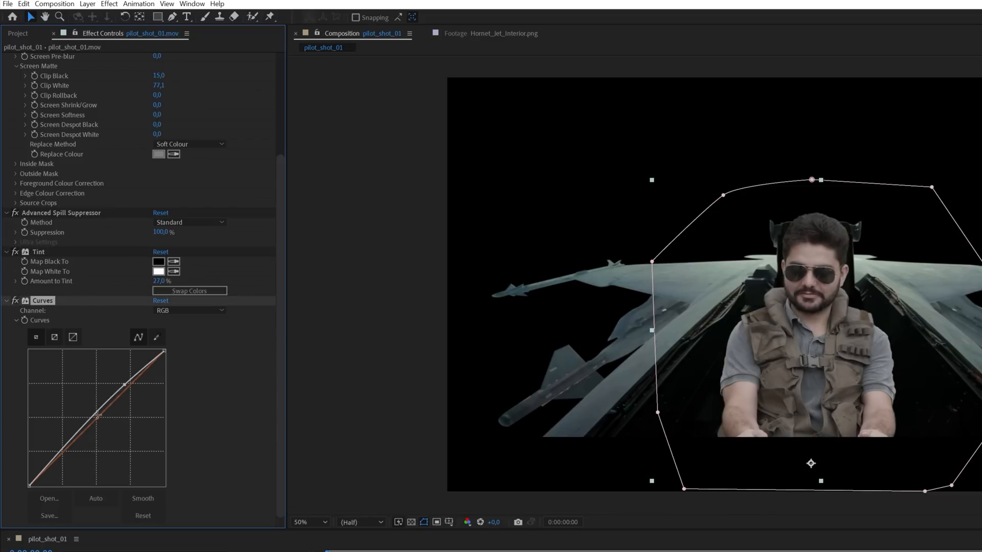
{"action": "left_click_drag", "start_coordinate": [63, 449], "coordinate": [63, 451]}
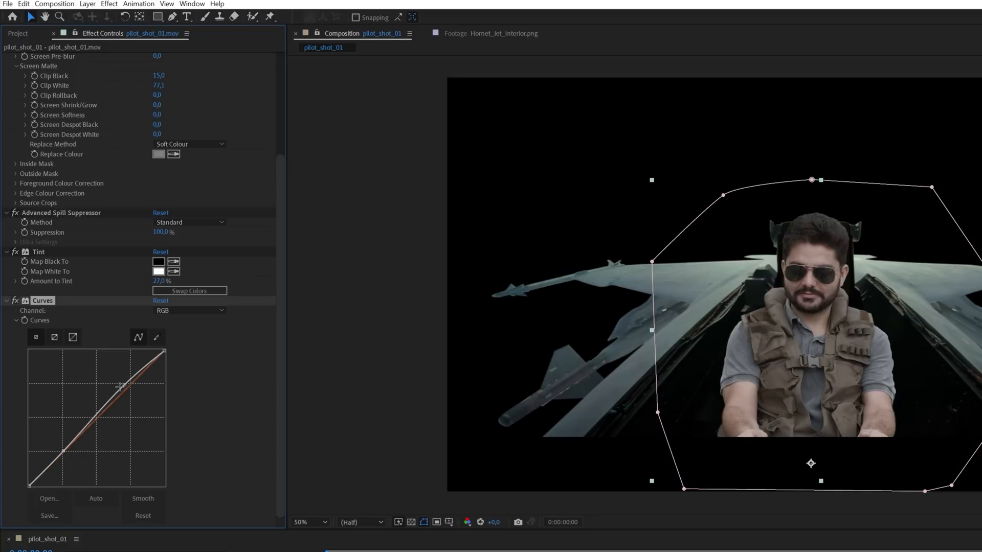
Adjust the individual color channels in Curves, lowering Red slightly and fine-tuning Green and Blue to match the pilot to the jet
{"action": "left_click", "coordinate": [163, 311]}
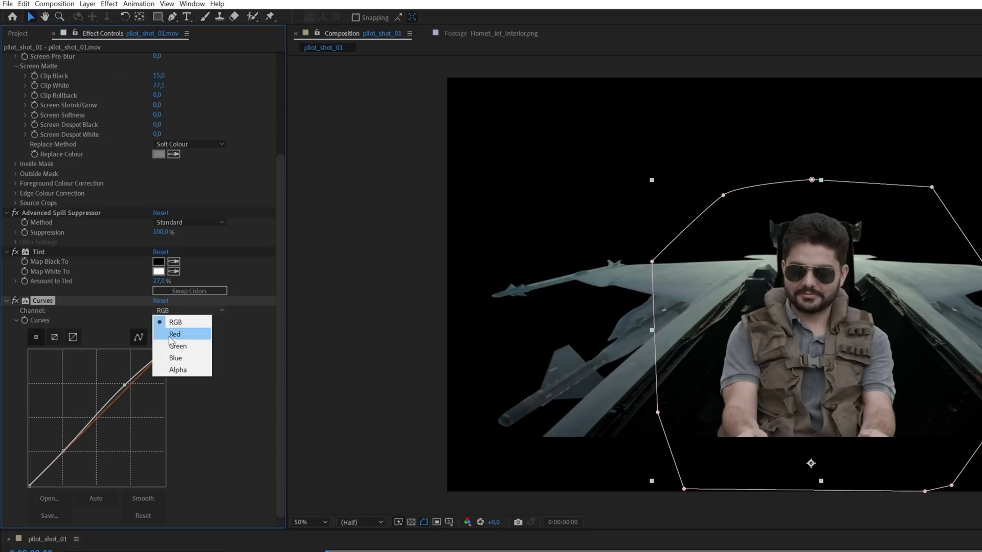
{"action": "left_click", "coordinate": [163, 332]}
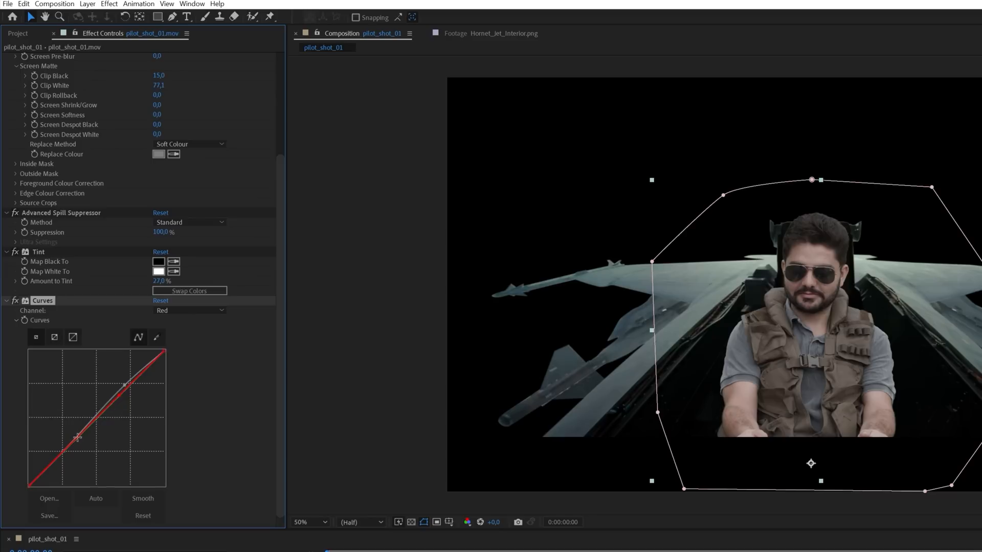
{"action": "left_click_drag", "start_coordinate": [77, 437], "coordinate": [73, 450]}
{"action": "left_click", "coordinate": [162, 311]}
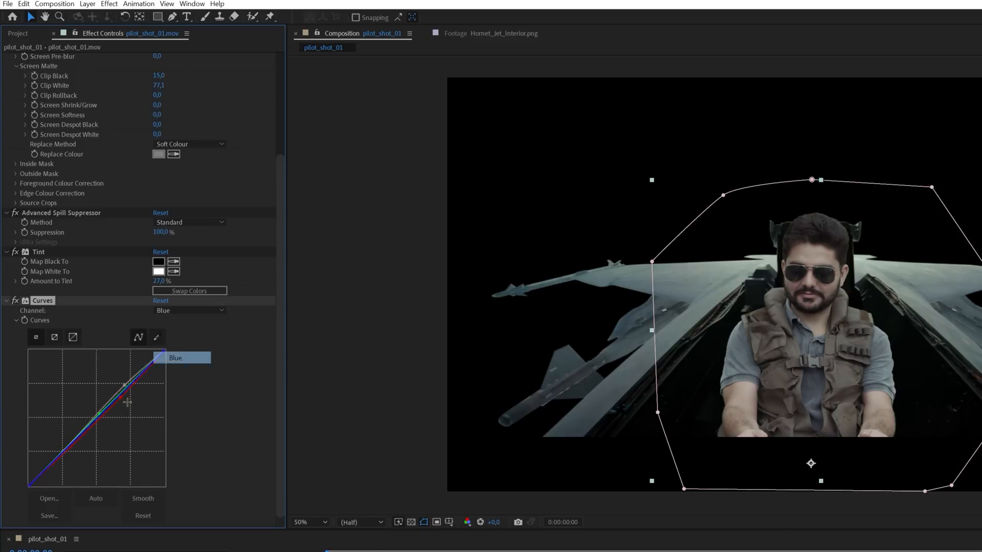
{"action": "left_click", "coordinate": [163, 352]}
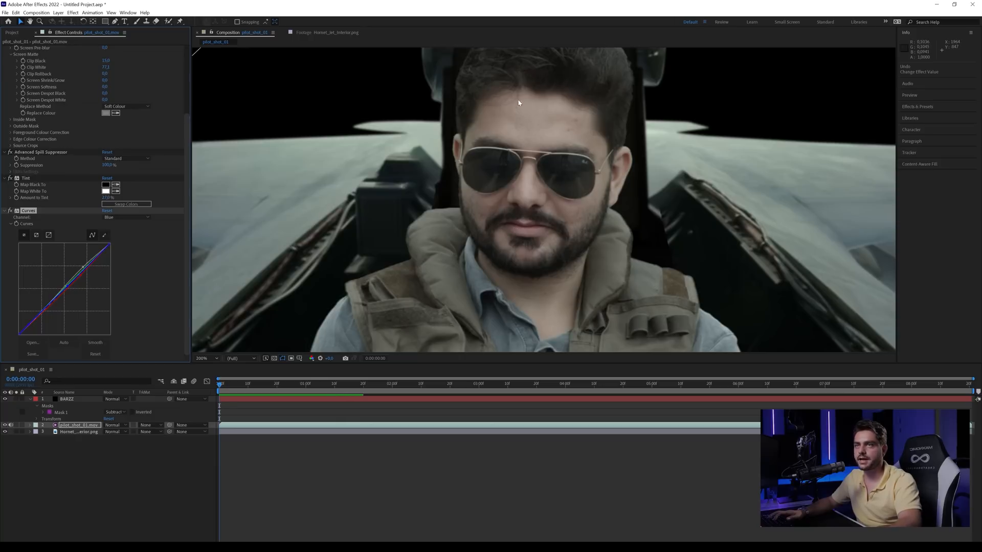
Increase the pilot's contrast with darker shadows and lifted midtones on the RGB curve, and reduce the Tint amount
{"action": "left_click", "coordinate": [124, 217]}
{"action": "left_click", "coordinate": [124, 226]}
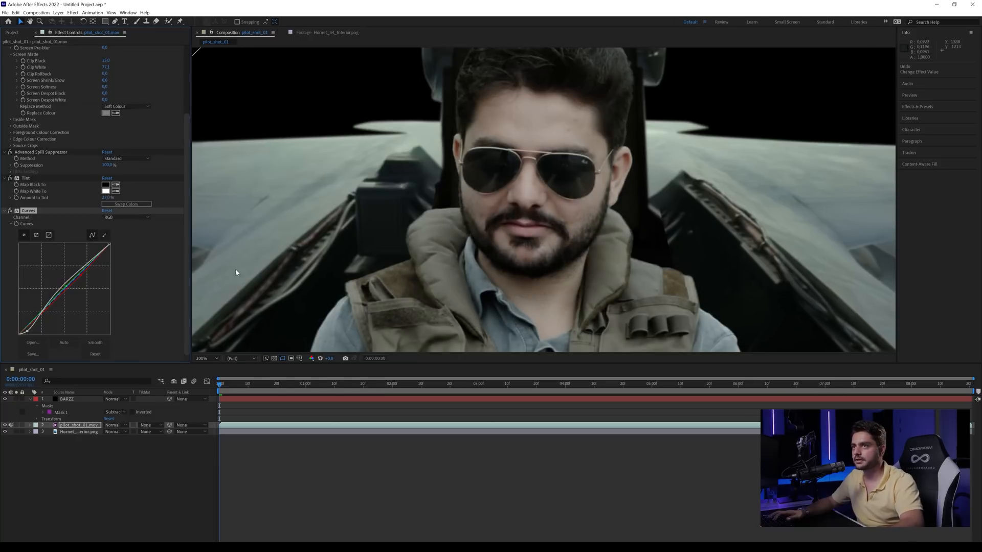
{"action": "scroll", "coordinate": [235, 269], "scroll_direction": "down", "scroll_amount": 4}
{"action": "key", "text": "ctrl+z"}
{"action": "key", "text": "ctrl+z"}
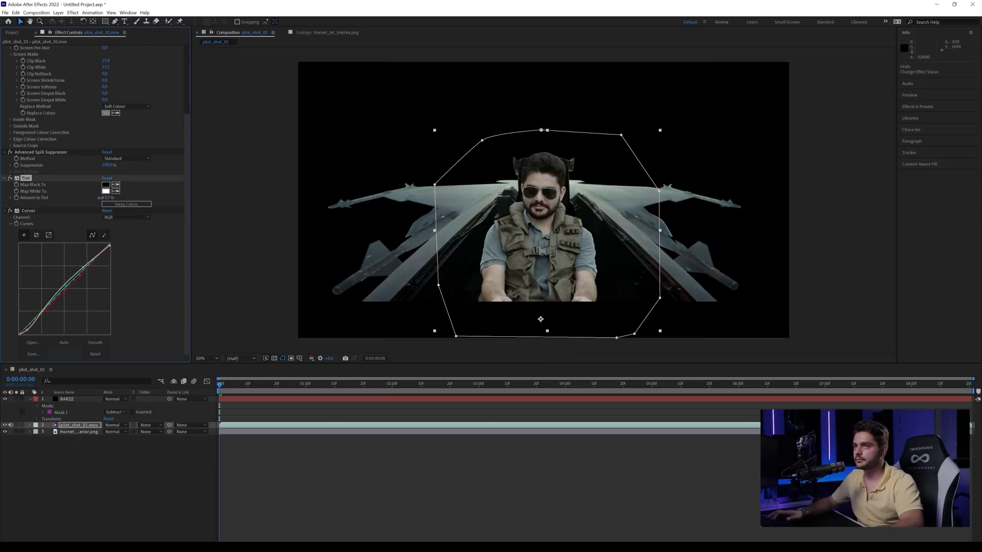
{"action": "scroll", "coordinate": [480, 271], "scroll_direction": "up", "scroll_amount": 2}
{"action": "scroll", "coordinate": [480, 271], "scroll_direction": "down", "scroll_amount": 1}
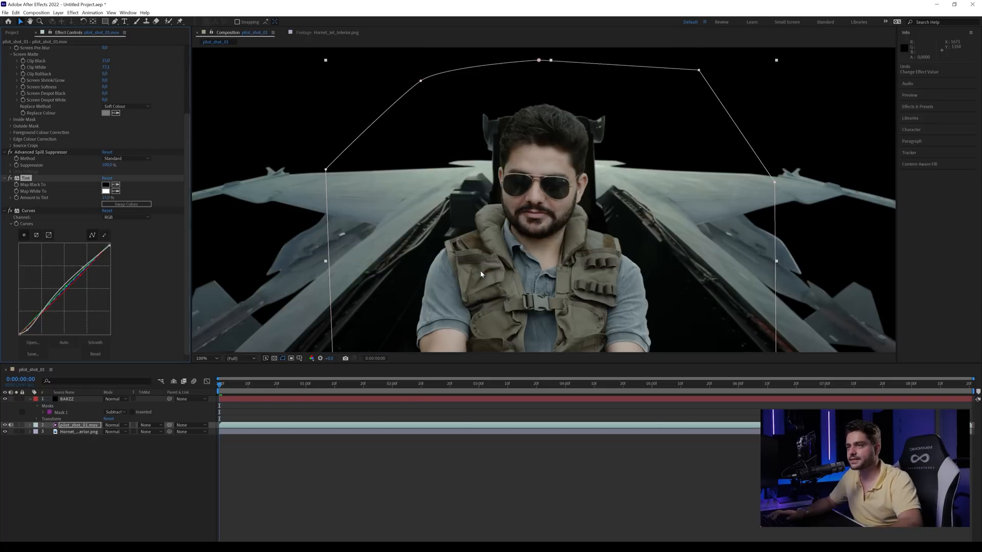
{"action": "scroll", "coordinate": [480, 271], "scroll_direction": "down", "scroll_amount": 1}
{"action": "left_click", "coordinate": [65, 449]}
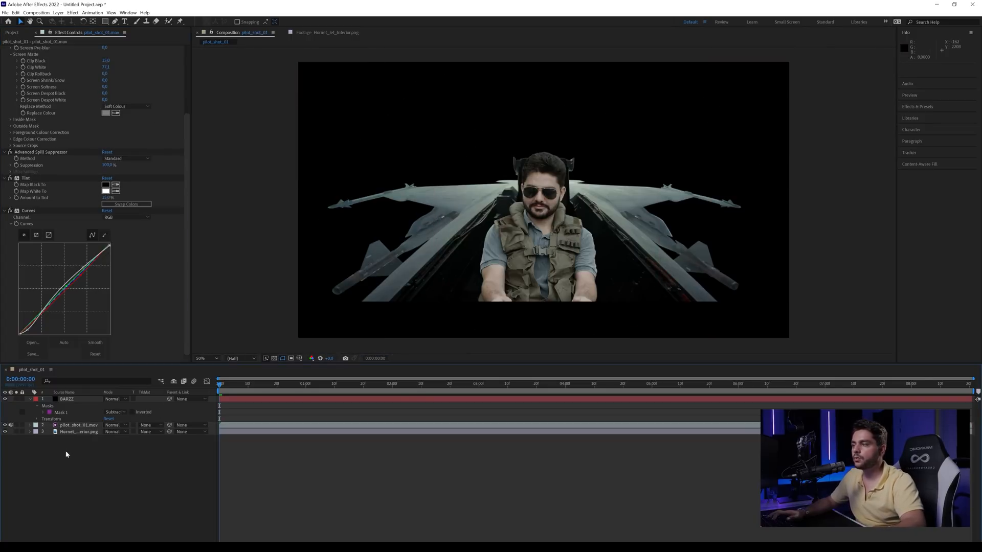
Parent pilot_shot_01.mov to the Hornet jet interior layer and move the jet layer's anchor point down to the pilot's lower torso
{"action": "left_click", "coordinate": [69, 425]}
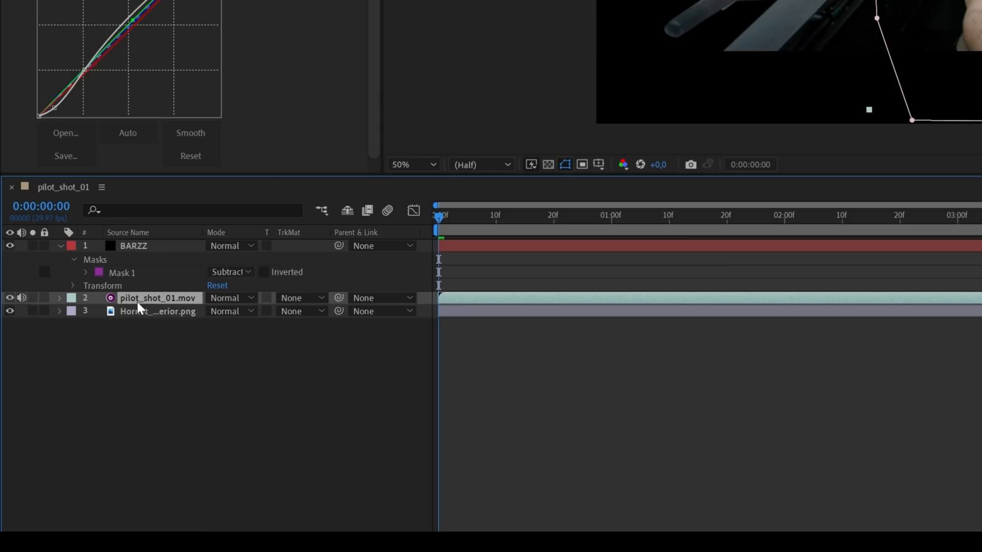
{"action": "left_click_drag", "start_coordinate": [339, 297], "coordinate": [192, 314]}
{"action": "left_click", "coordinate": [148, 317]}
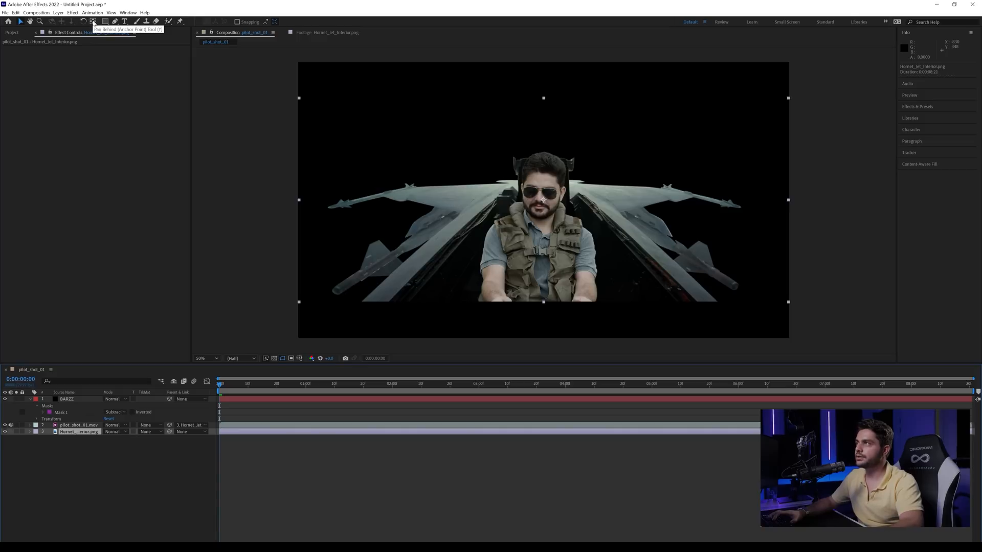
{"action": "left_click", "coordinate": [94, 21]}
{"action": "left_click_drag", "start_coordinate": [544, 200], "coordinate": [533, 269]}
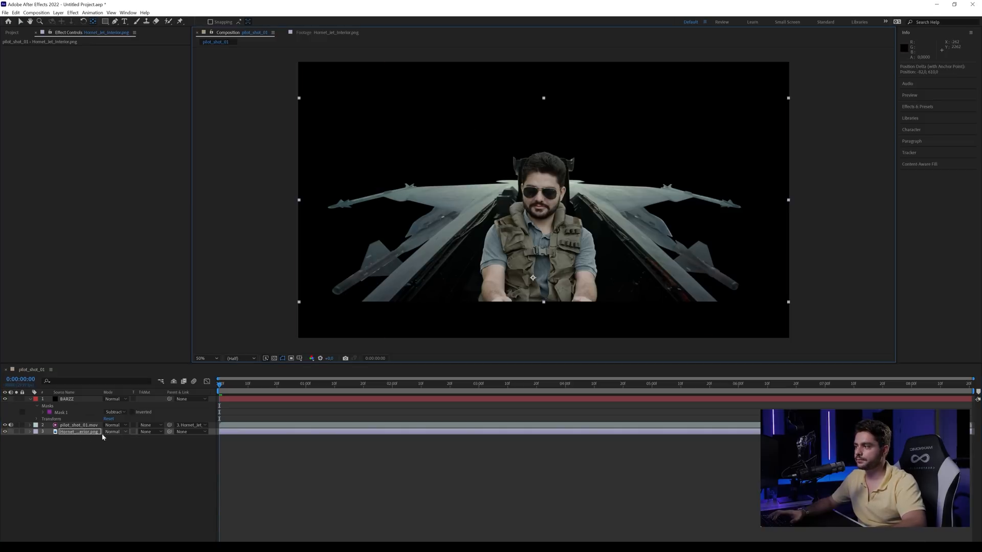
Show the Hornet jet layer's Position and Rotation properties and add the expression wiggle(10,10) to Position
{"action": "key", "text": "p"}
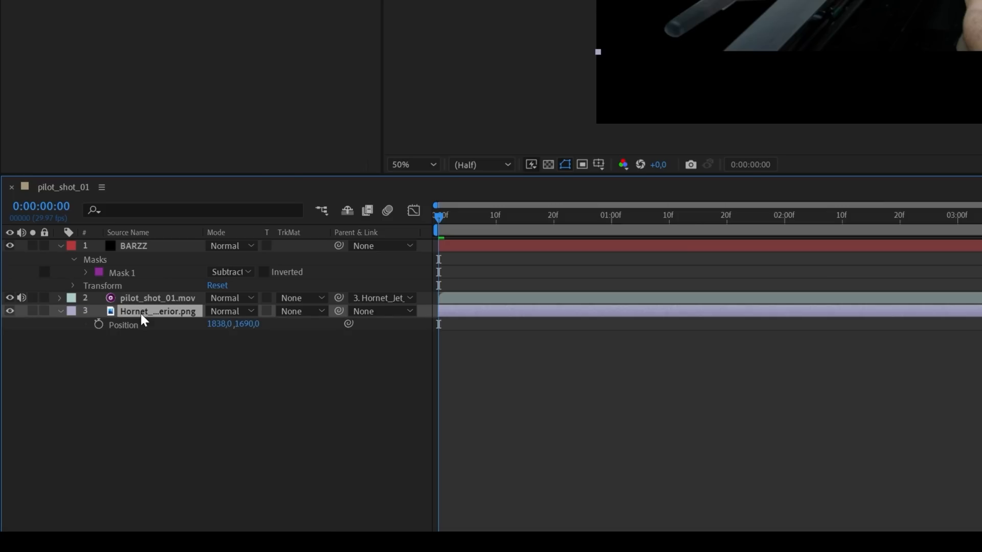
{"action": "key", "text": "shift+r"}
{"action": "left_click", "coordinate": [100, 329], "text": "alt"}
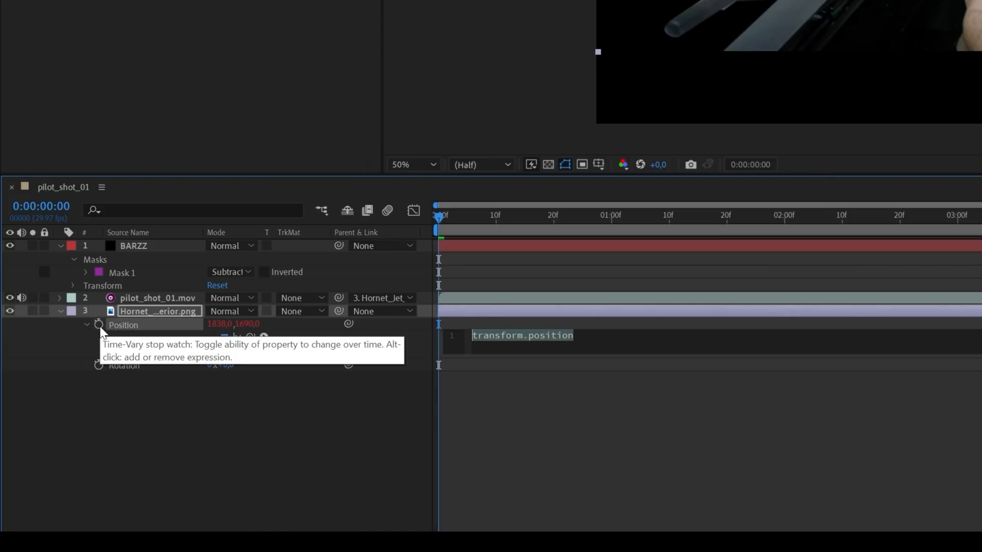
{"action": "type", "text": "wiggle("}
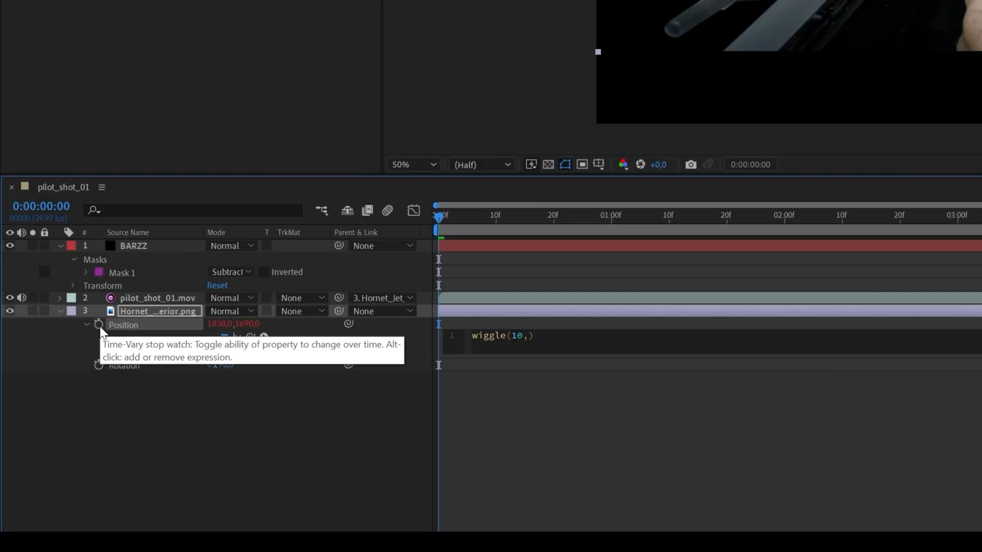
{"action": "type", "text": "10,10"}
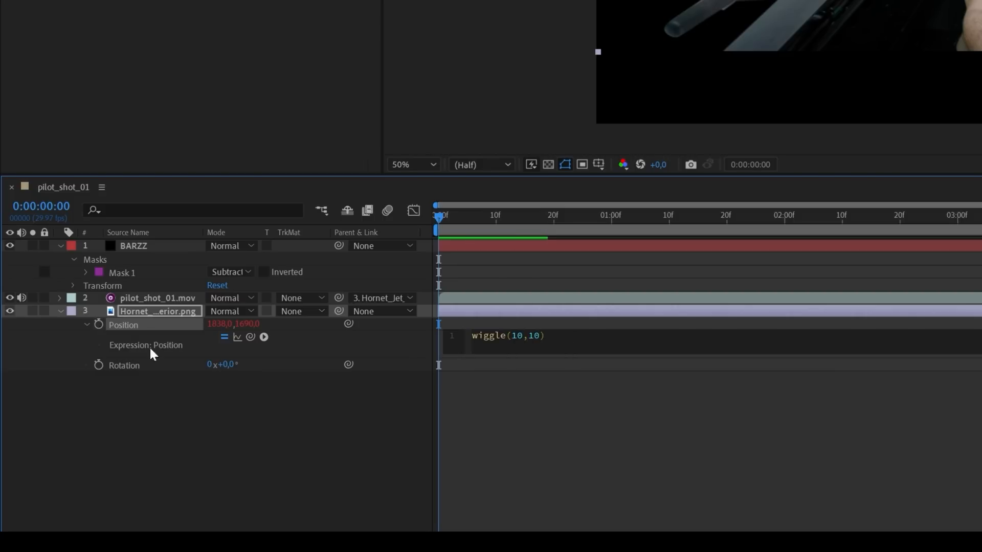
{"action": "left_click", "coordinate": [362, 436]}
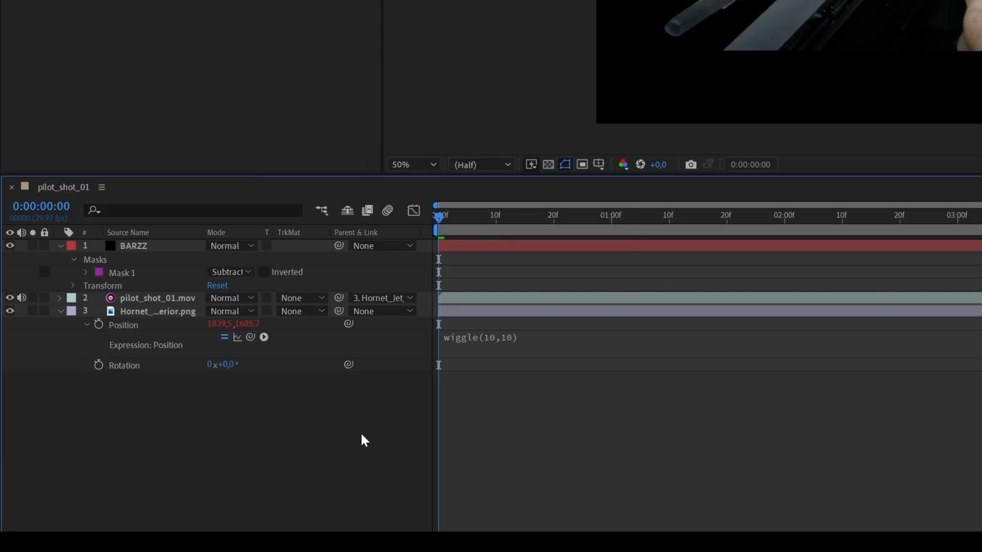
Change the Hornet jet layer's Position expression to wiggle(10,5) and preview the shake
{"action": "key", "text": "space"}
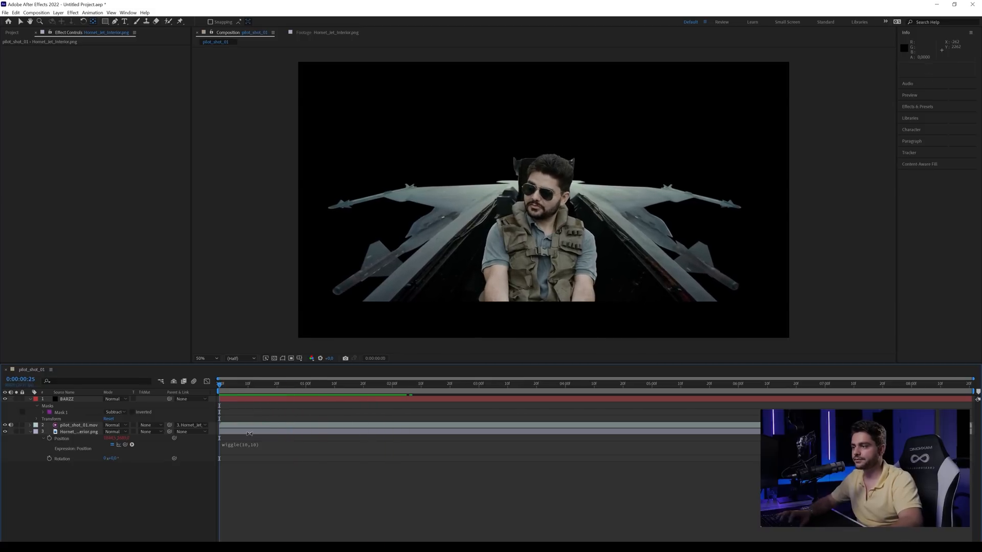
{"action": "left_click", "coordinate": [264, 444]}
{"action": "key", "text": "Delete"}
{"action": "key", "text": "Delete"}
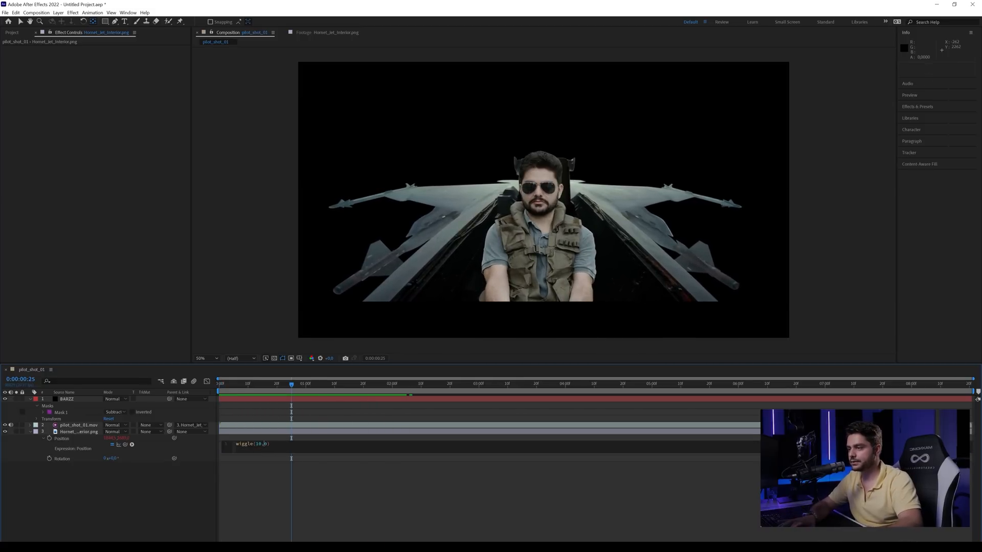
{"action": "type", "text": "5"}
{"action": "left_click", "coordinate": [275, 484]}
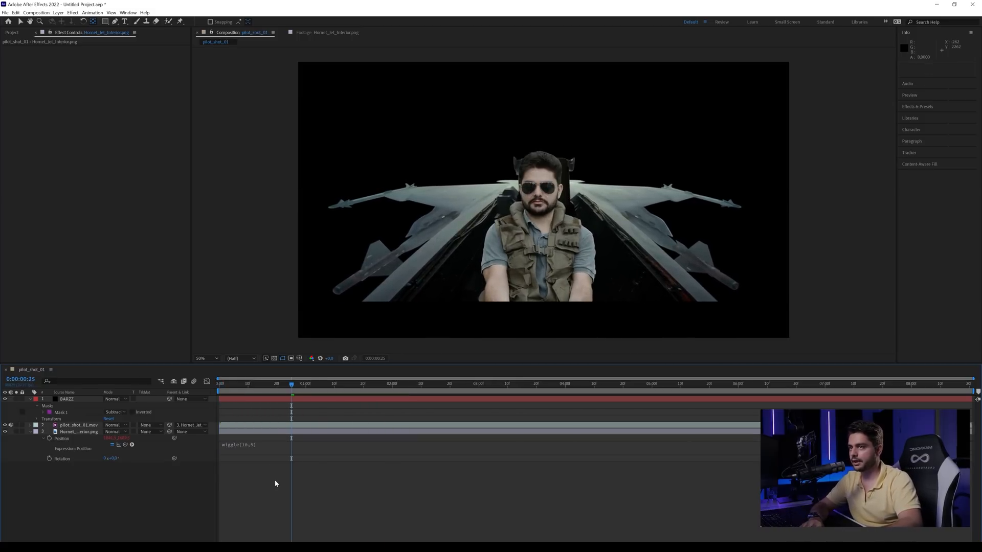
{"action": "key", "text": "space"}
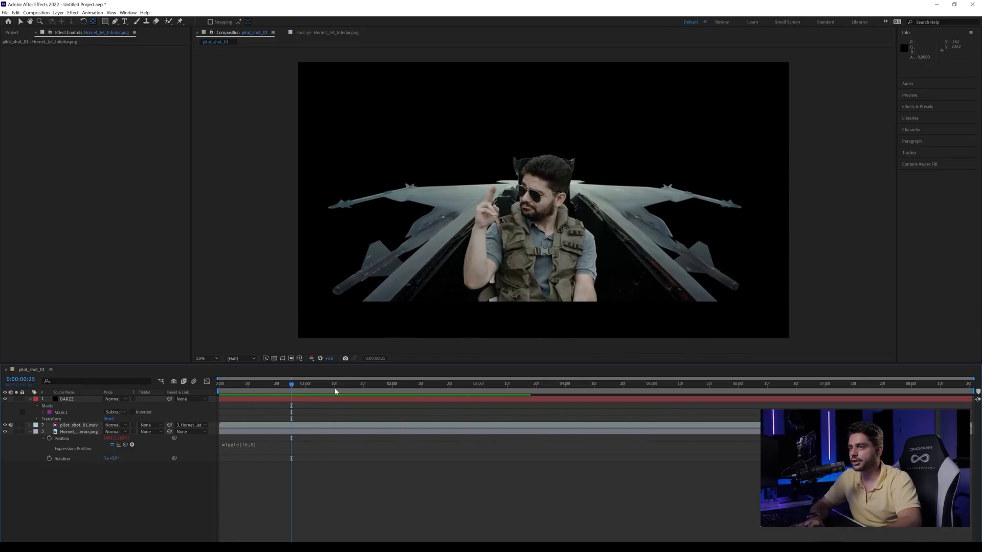
{"action": "key", "text": "space"}
Copy the wiggle(10,5) expression from Position to the Hornet jet layer's Rotation property
{"action": "left_click", "coordinate": [66, 459]}
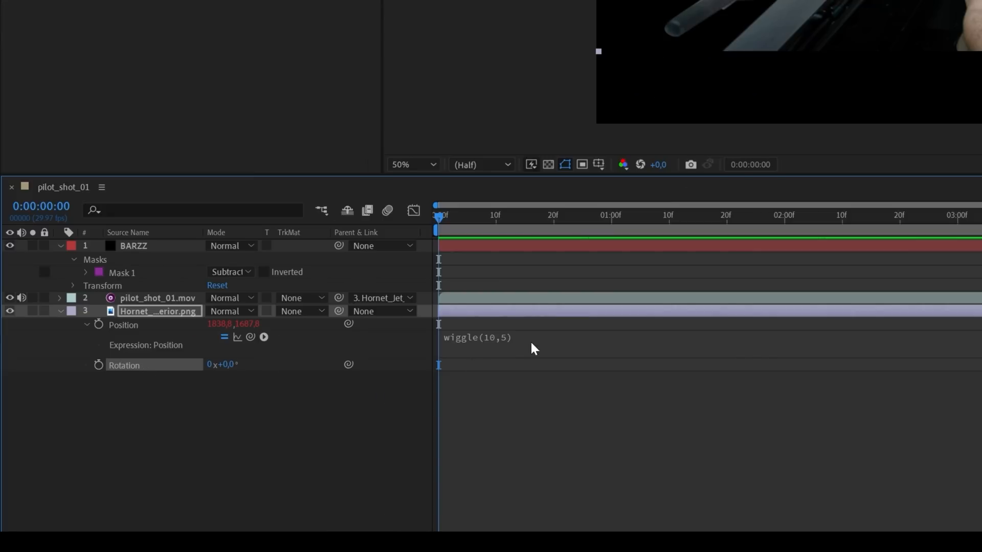
{"action": "left_click", "coordinate": [517, 336]}
{"action": "key", "text": "ctrl+c"}
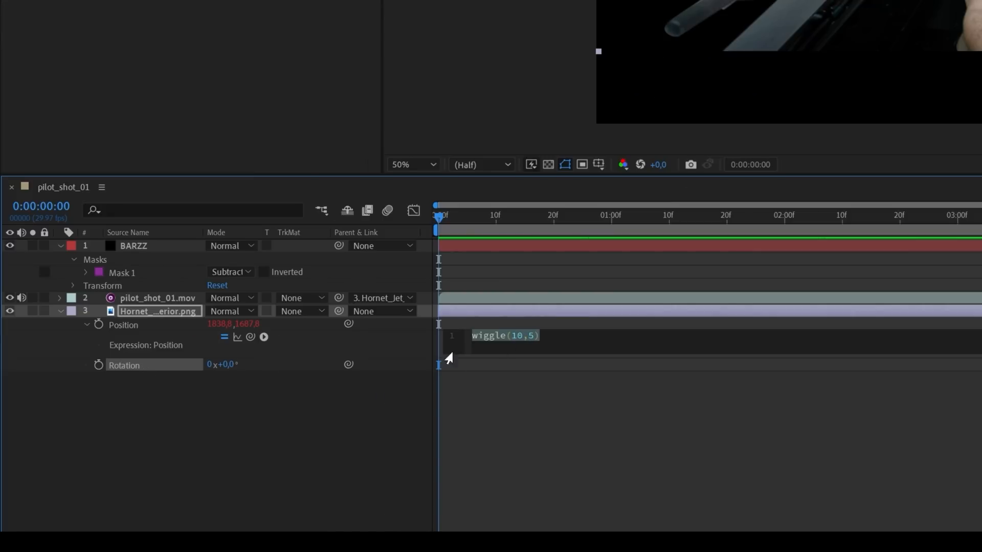
{"action": "left_click", "coordinate": [107, 369]}
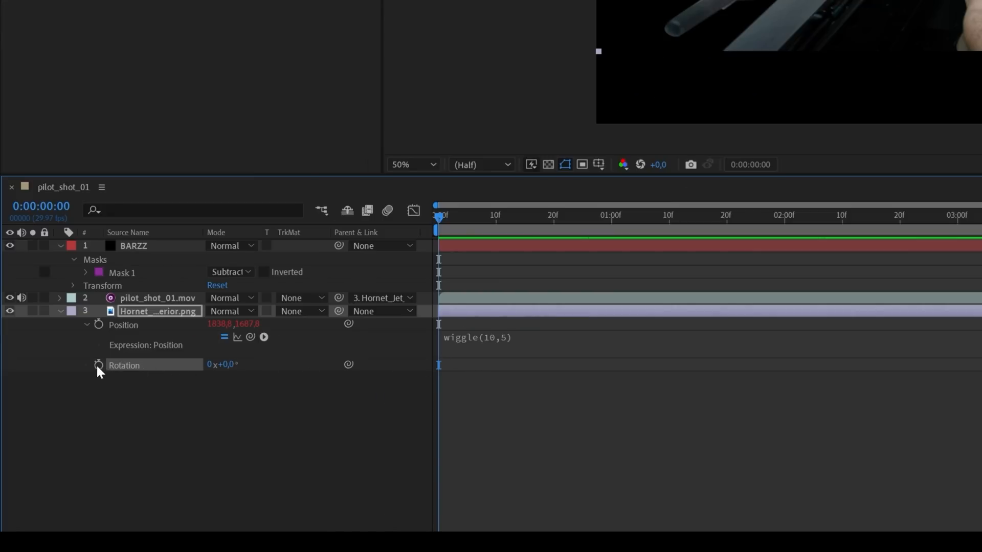
{"action": "left_click", "coordinate": [98, 365], "text": "alt"}
{"action": "key", "text": "ctrl+v"}
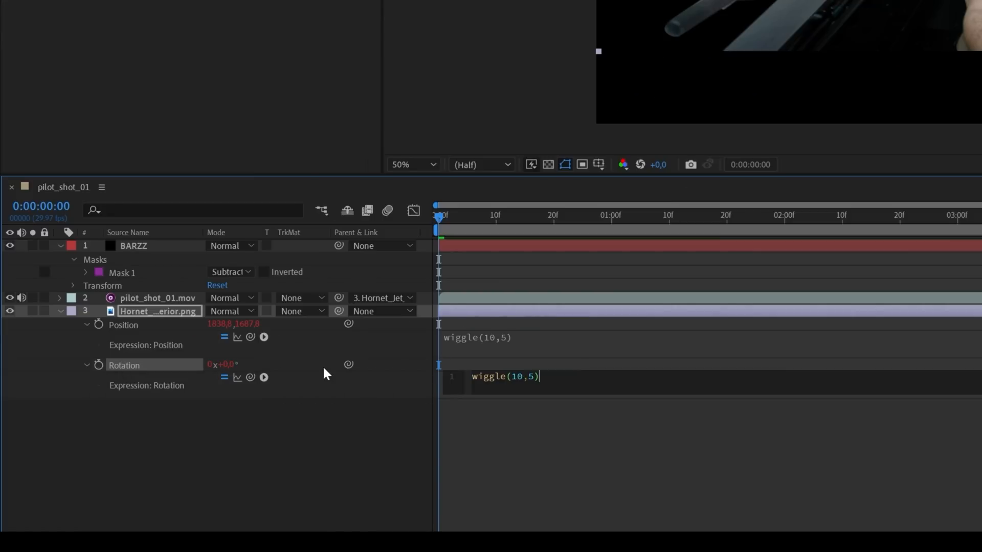
{"action": "left_click", "coordinate": [511, 424]}
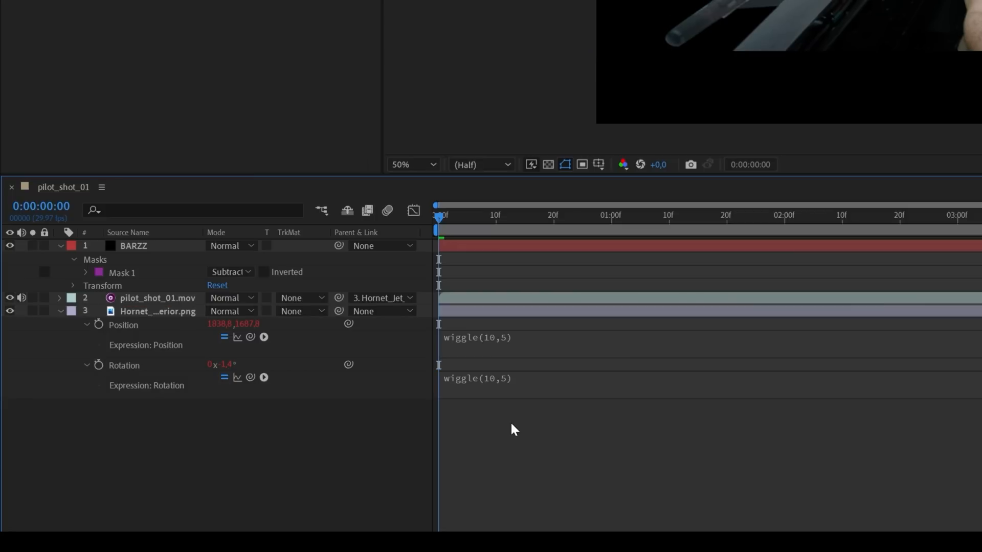
Reduce the Rotation shake amount by changing its expression to wiggle(10,.5), and preview the motion
{"action": "left_click", "coordinate": [505, 382]}
{"action": "key", "text": "End"}
{"action": "double_click", "coordinate": [531, 377]}
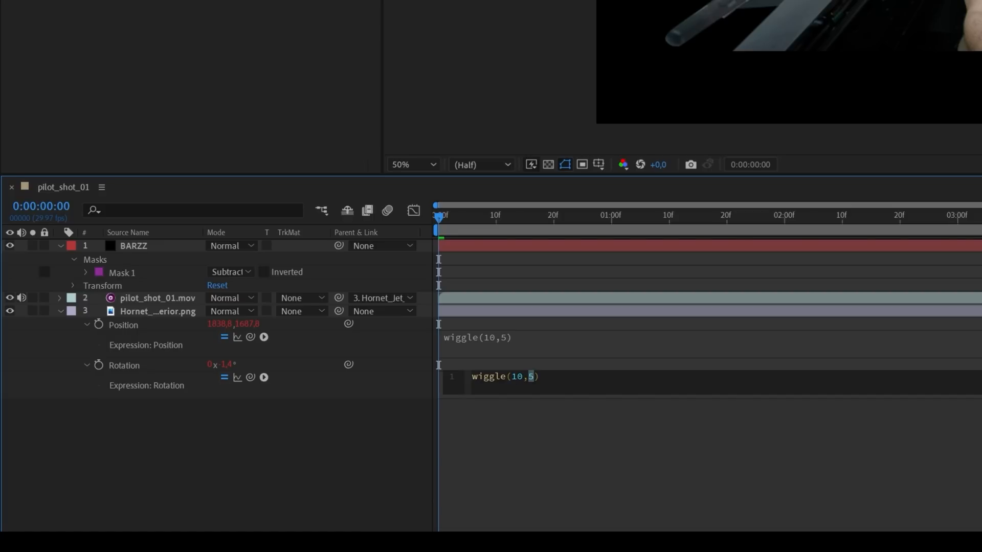
{"action": "type", "text": "."}
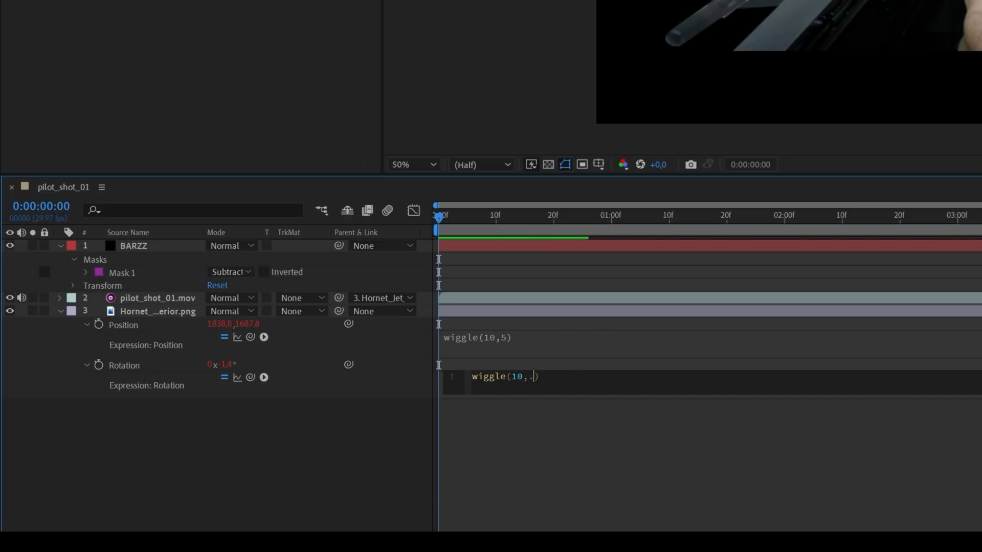
{"action": "type", "text": "5"}
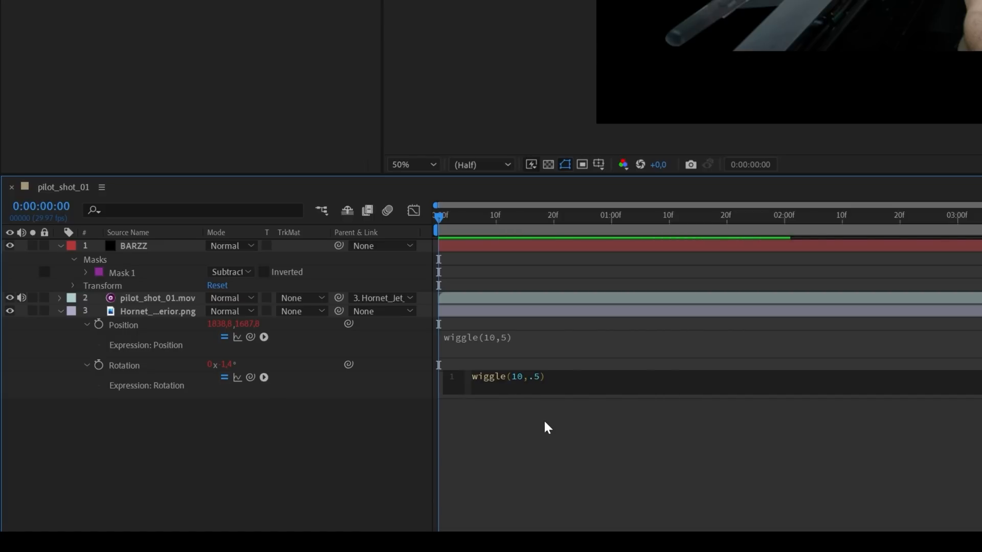
{"action": "left_click", "coordinate": [543, 419]}
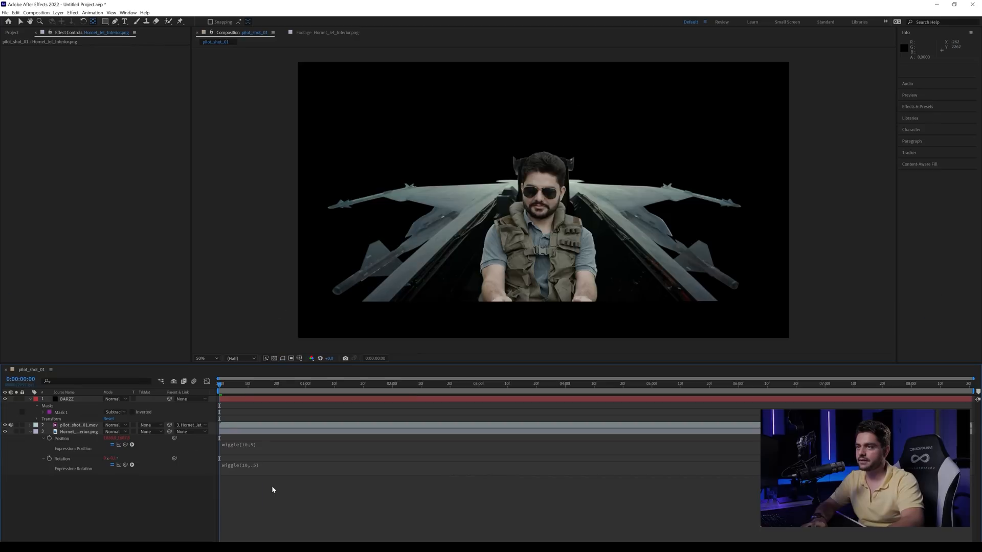
{"action": "key", "text": "space"}
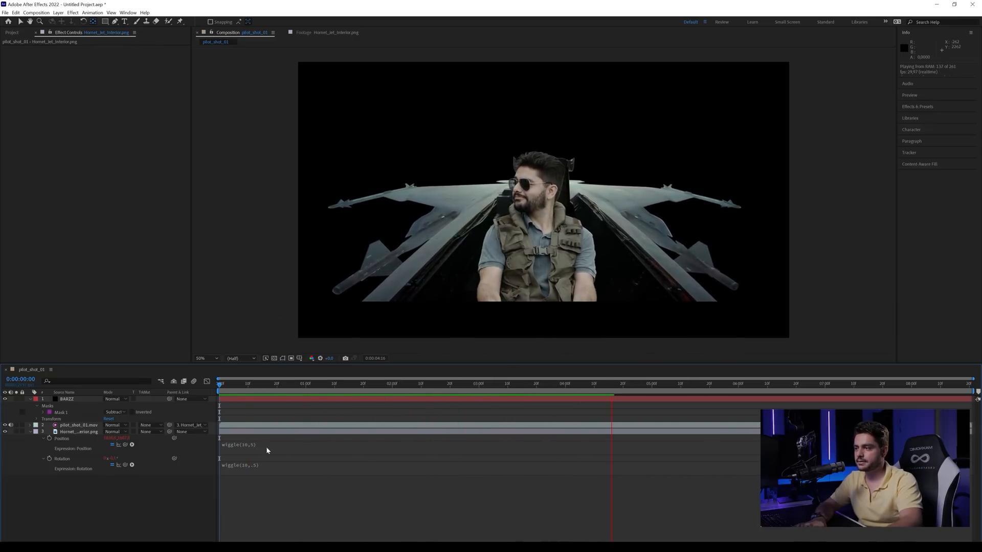
Slow the Rotation shake by changing its expression to wiggle(4,.5), and play the composition
{"action": "left_click", "coordinate": [244, 465]}
{"action": "left_click", "coordinate": [259, 465]}
{"action": "key", "text": "BackSpace"}
{"action": "key", "text": "BackSpace"}
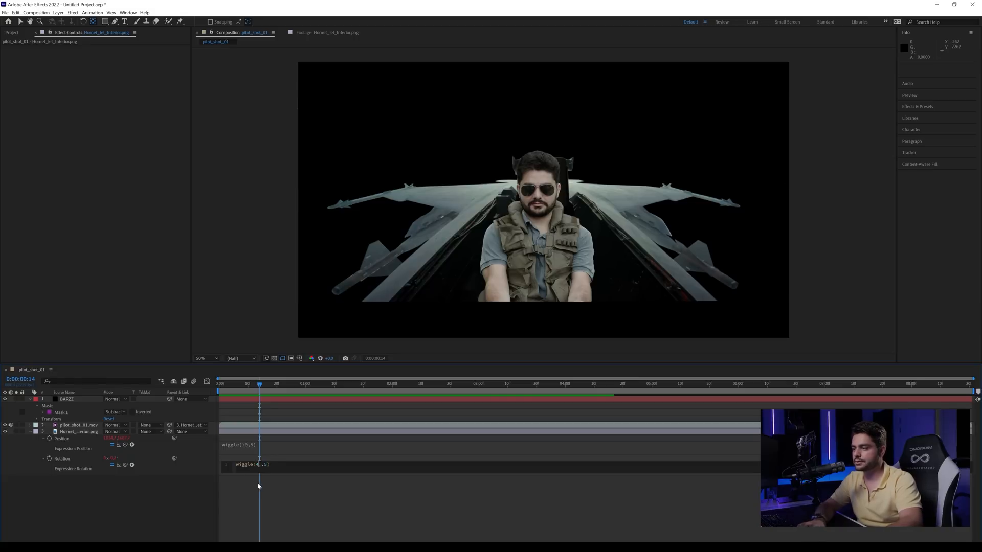
{"action": "left_click", "coordinate": [269, 491]}
{"action": "key", "text": "space"}
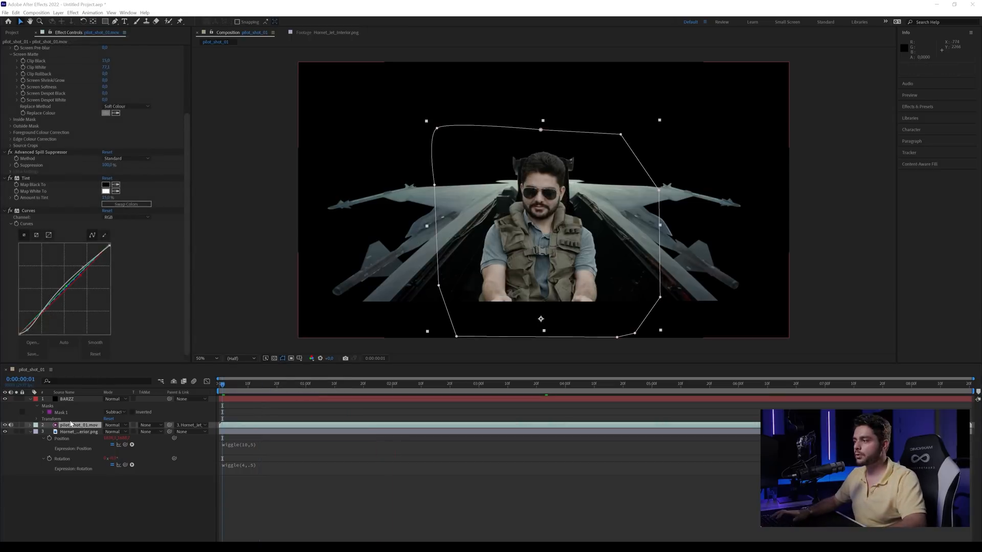
Add a second Curves effect to pilot_shot_01.mov, lower its RGB midtones slightly, and compare the pilot with and without it
{"action": "key", "text": "ctrl+space"}
{"action": "type", "text": "cur"}
{"action": "key", "text": "Return"}
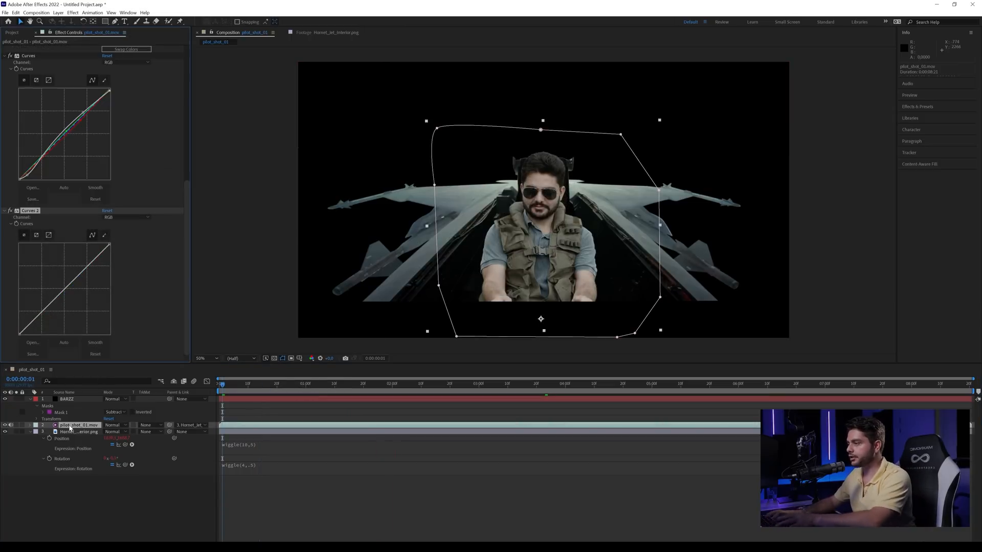
{"action": "left_click_drag", "start_coordinate": [65, 290], "coordinate": [66, 296]}
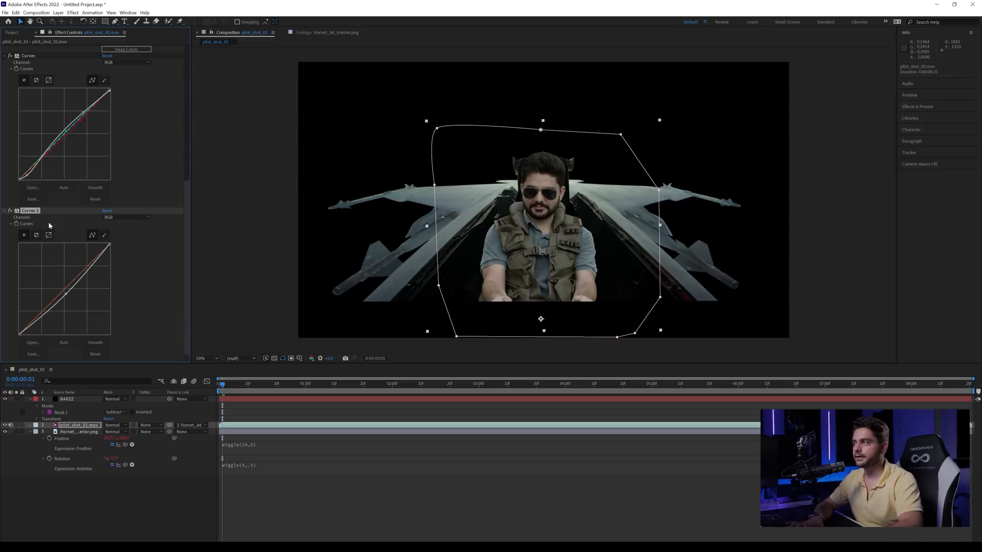
{"action": "left_click", "coordinate": [10, 211]}
{"action": "left_click", "coordinate": [10, 210]}
{"action": "left_click", "coordinate": [10, 211]}
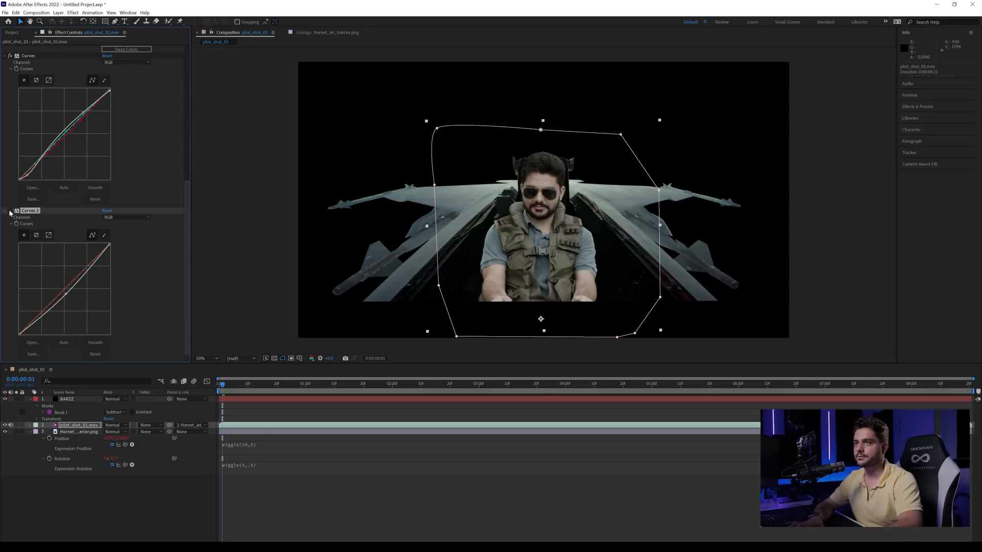
{"action": "left_click", "coordinate": [10, 211]}
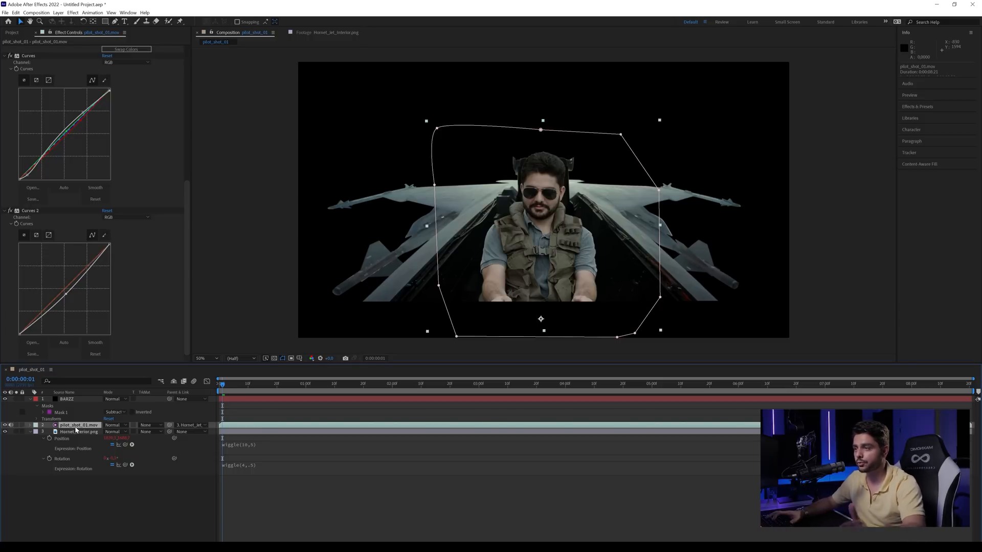
Preview the ocean clip Pexels Videos 3756.mp4 and place it beneath the Hornet jet layer as the background
{"action": "left_click", "coordinate": [14, 33]}
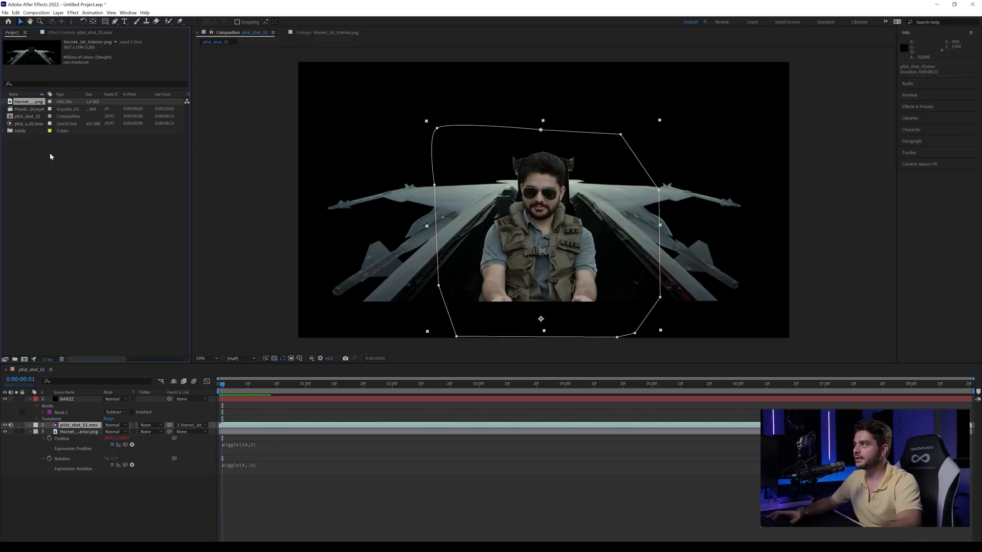
{"action": "left_click", "coordinate": [25, 109]}
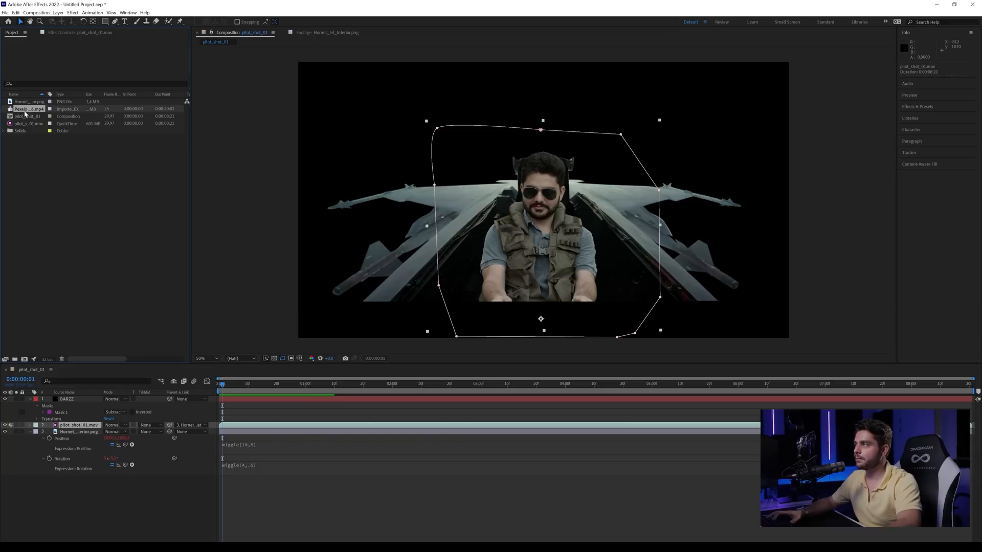
{"action": "double_click", "coordinate": [25, 110]}
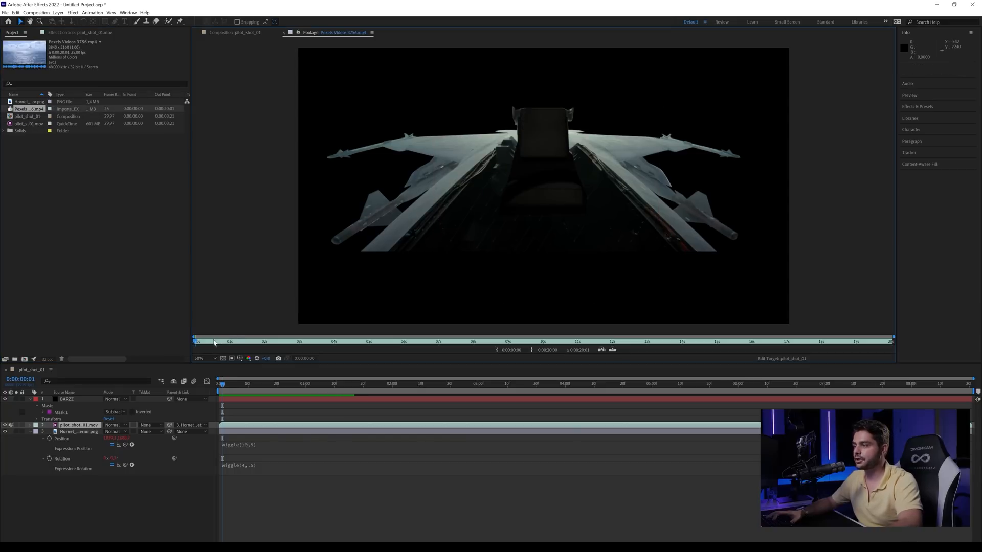
{"action": "left_click_drag", "start_coordinate": [214, 343], "coordinate": [489, 341]}
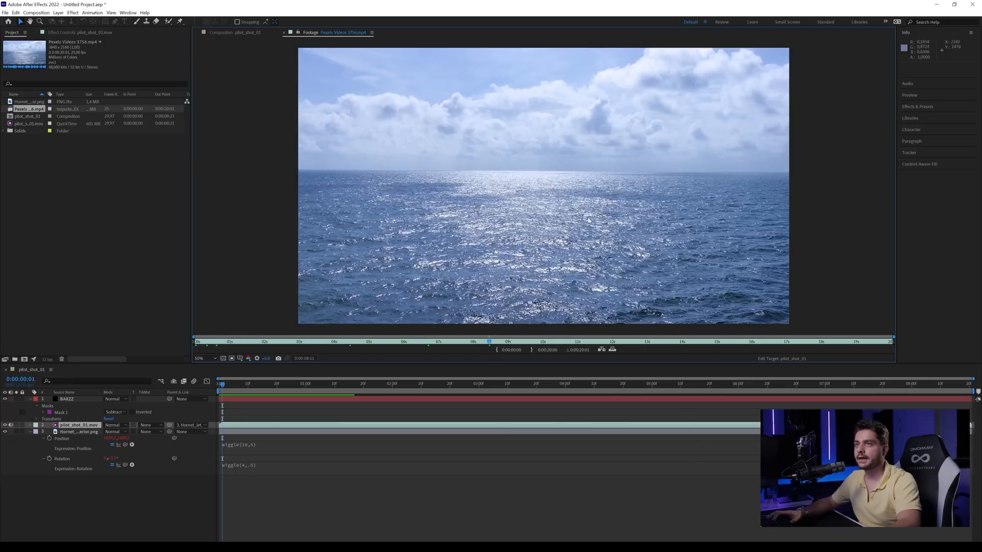
{"action": "left_click_drag", "start_coordinate": [35, 110], "coordinate": [90, 480]}
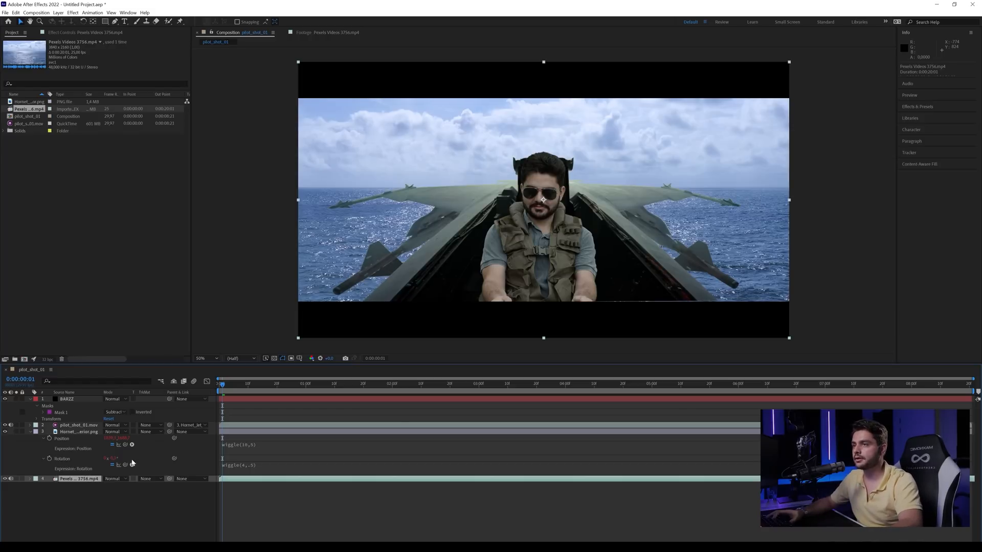
Enlarge the ocean background beyond the frame and reposition it so the horizon lies level with the top of the pilot's seat
{"action": "left_click_drag", "start_coordinate": [791, 342], "coordinate": [835, 372]}
{"action": "left_click_drag", "start_coordinate": [776, 335], "coordinate": [810, 287]}
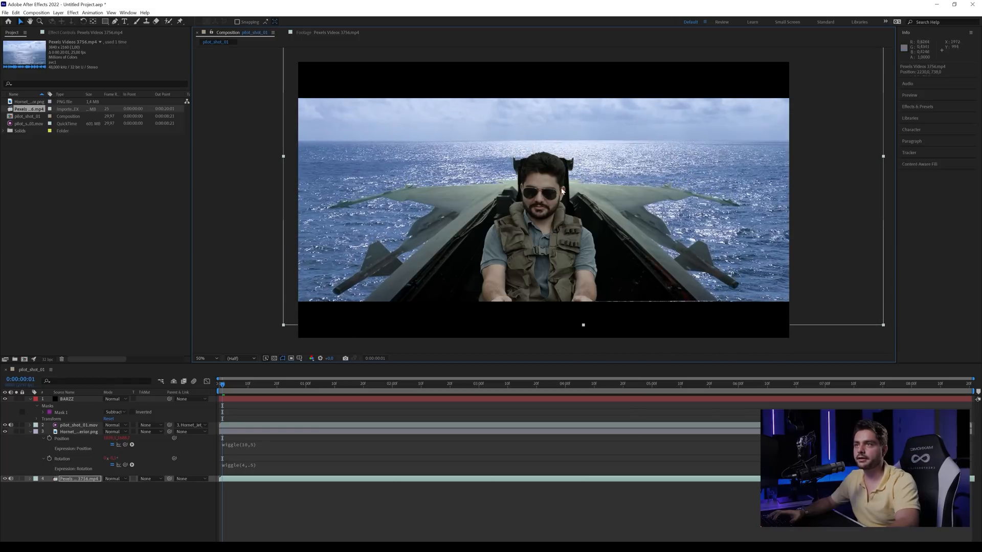
{"action": "left_click_drag", "start_coordinate": [590, 118], "coordinate": [588, 162]}
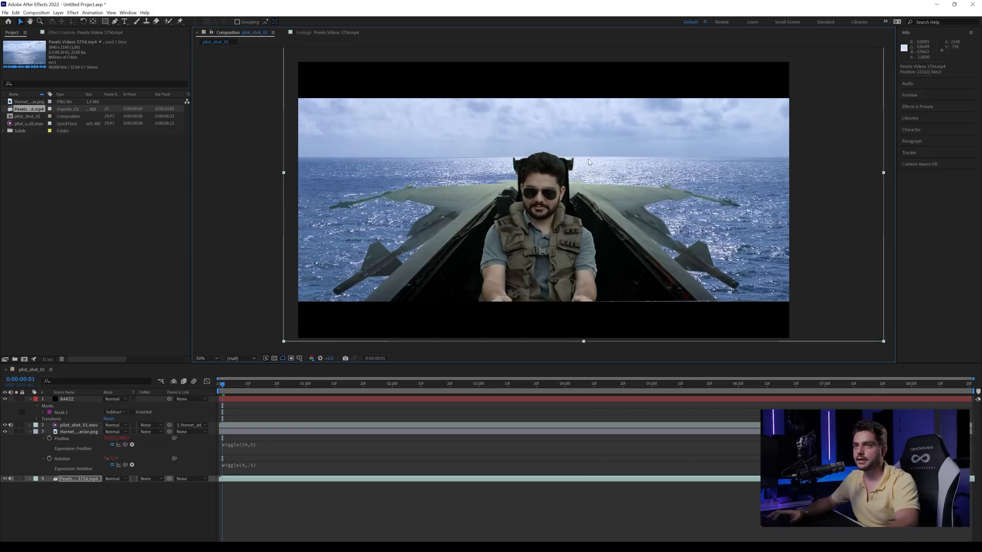
Create a black 3840 x 2160 px solid named Mist directly above the ocean footage layer
{"action": "right_click", "coordinate": [101, 499]}
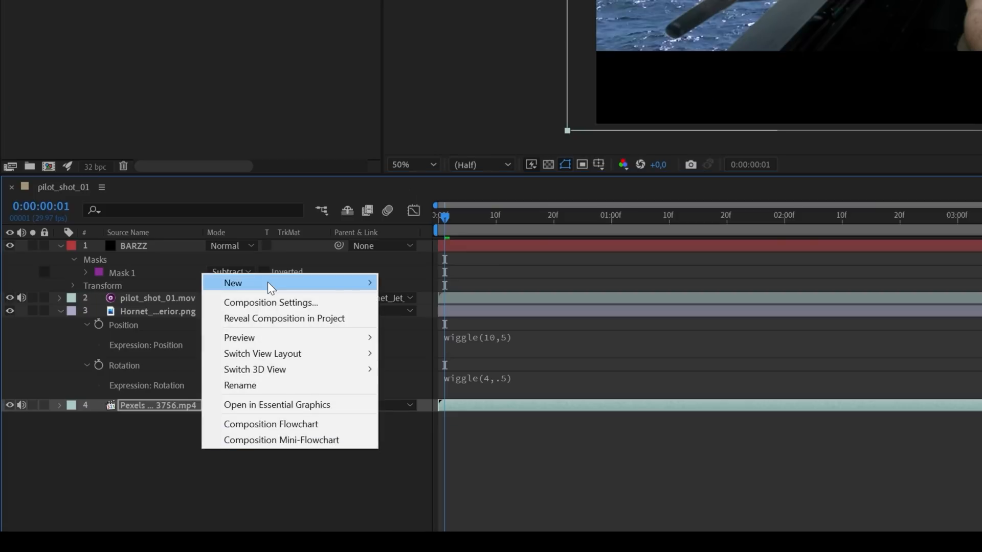
{"action": "mouse_move", "coordinate": [268, 283]}
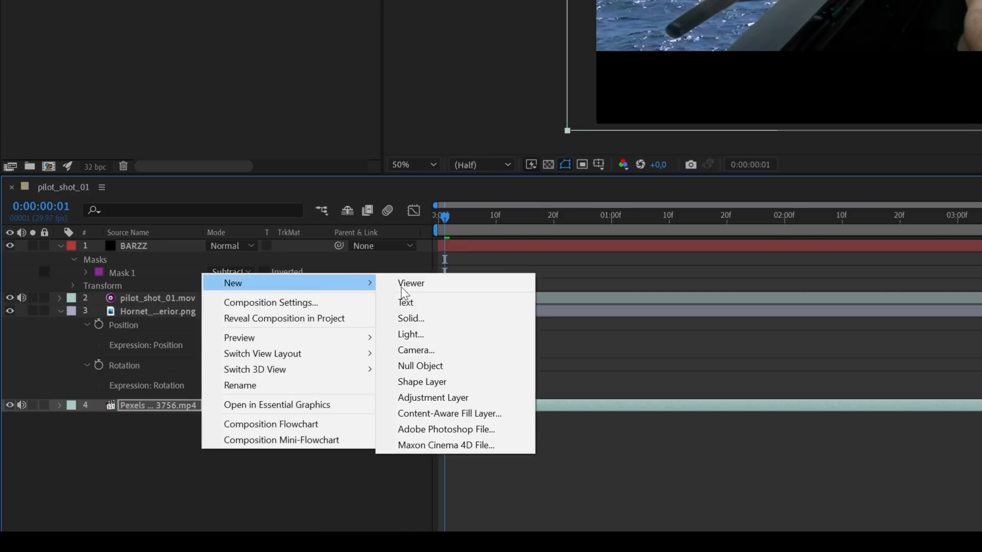
{"action": "left_click", "coordinate": [423, 319]}
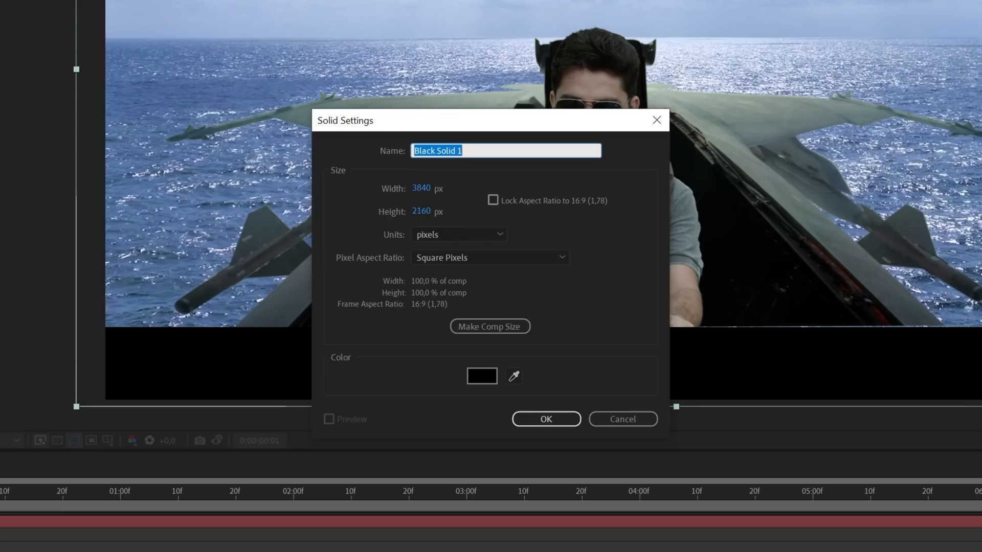
{"action": "type", "text": "Mist"}
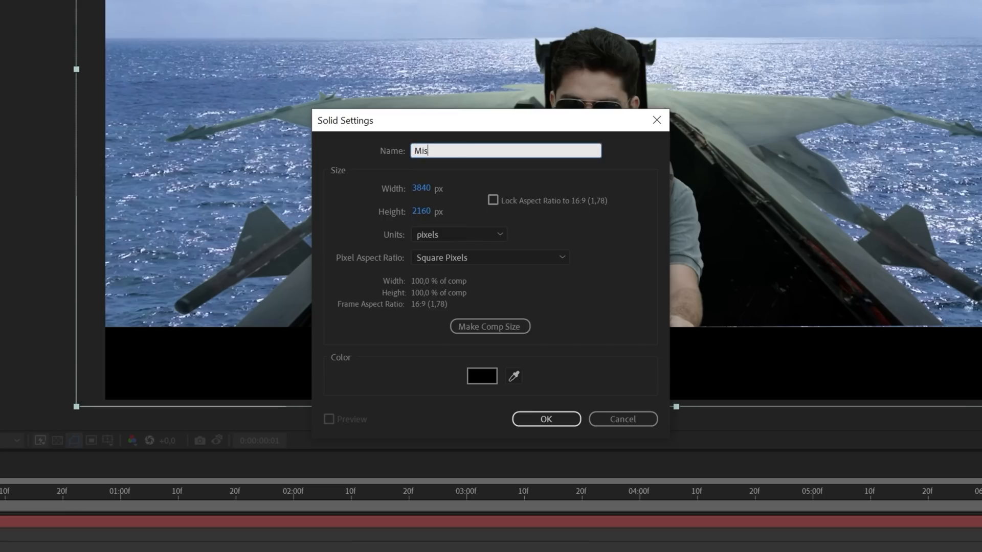
{"action": "key", "text": "Return"}
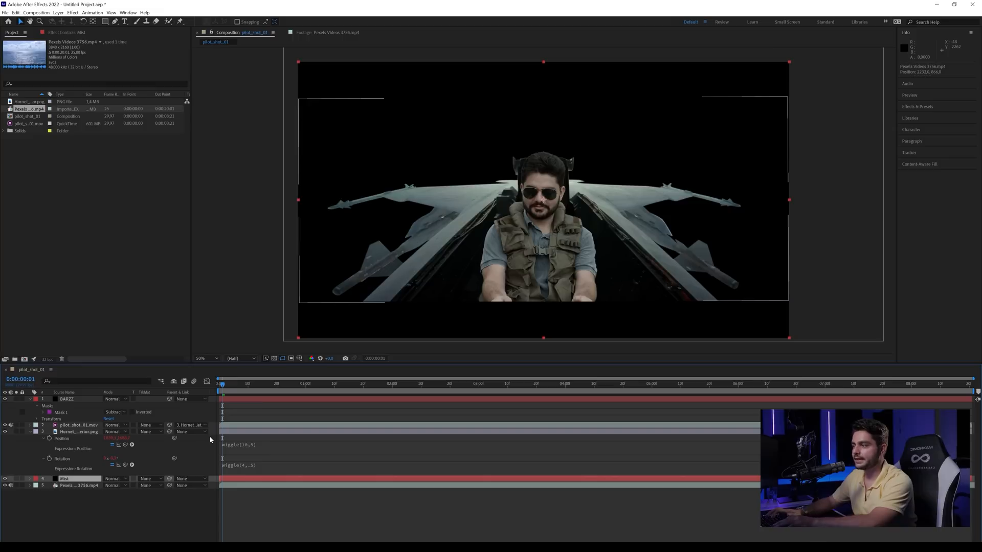
Apply the Fractal Noise effect to the Mist layer and expand its Transform settings
{"action": "key", "text": "ctrl+space"}
{"action": "type", "text": "fra"}
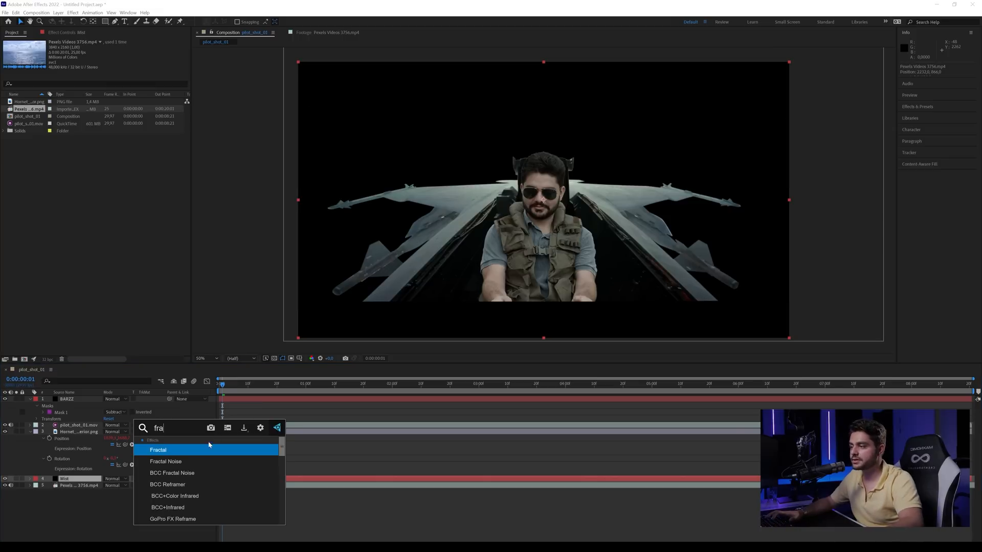
{"action": "left_click", "coordinate": [192, 461]}
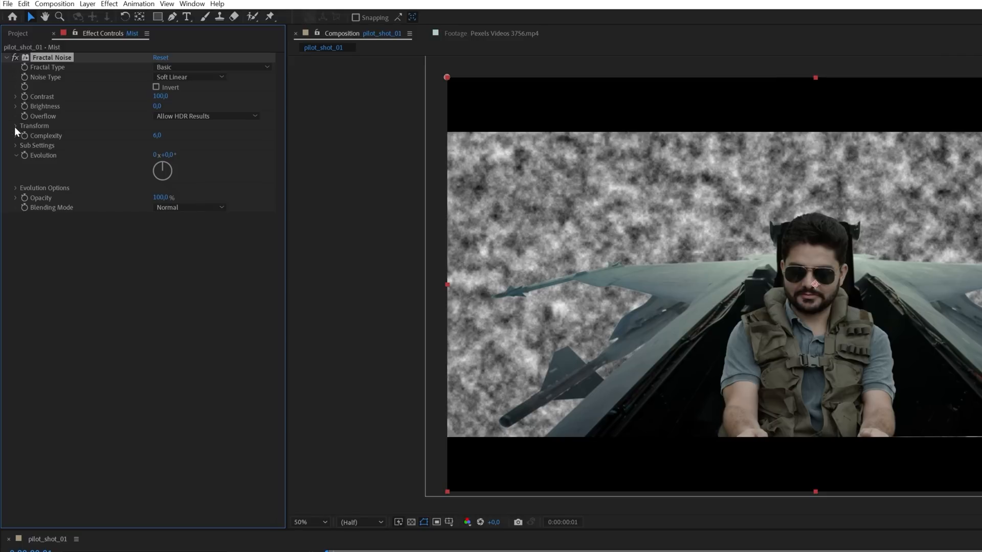
{"action": "left_click", "coordinate": [15, 126]}
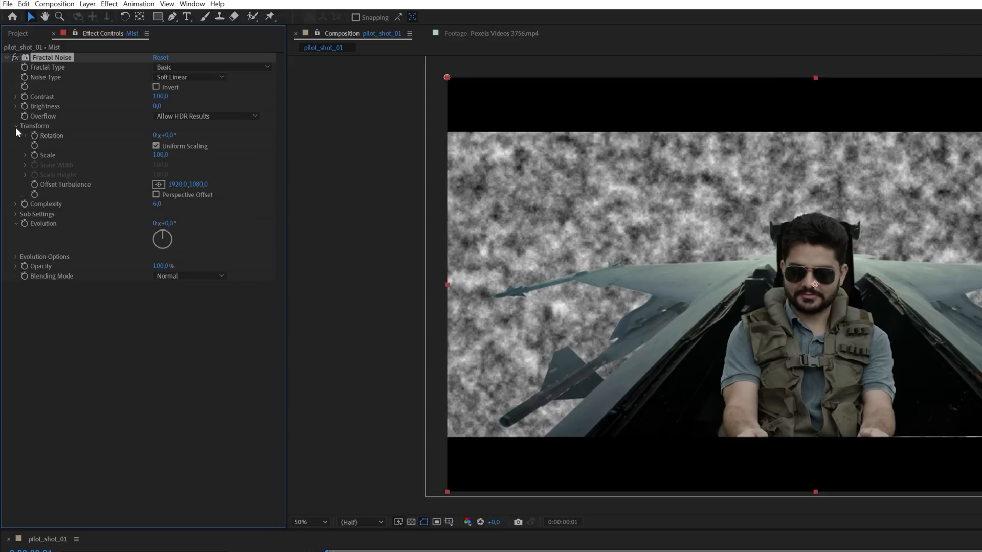
Set the Fractal Noise scale of the Mist layer to 750
{"action": "left_click", "coordinate": [161, 156]}
{"action": "type", "text": "750"}
{"action": "key", "text": "Return"}
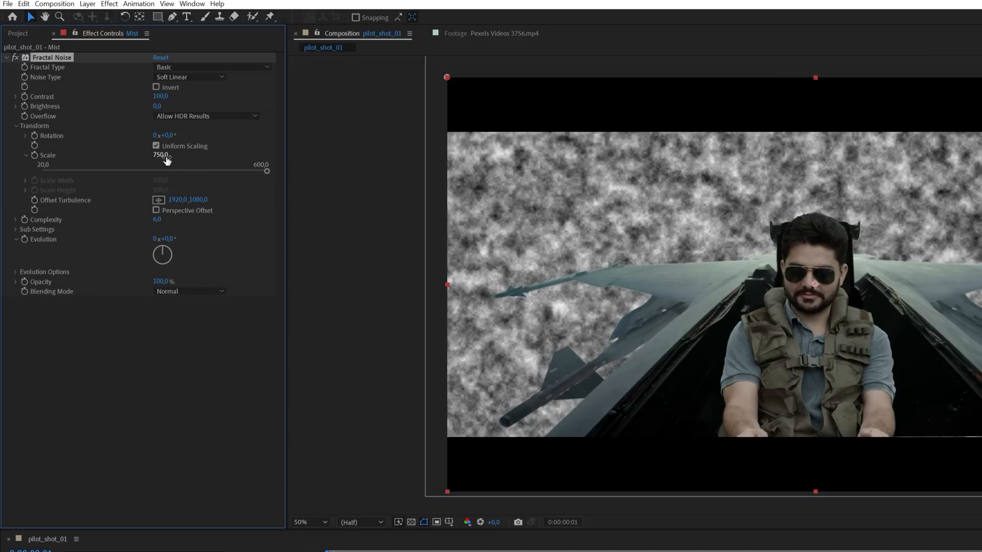
Set the Mist layer's fractal type to Dynamic Progressive and its noise type to Spline
{"action": "left_click", "coordinate": [179, 66]}
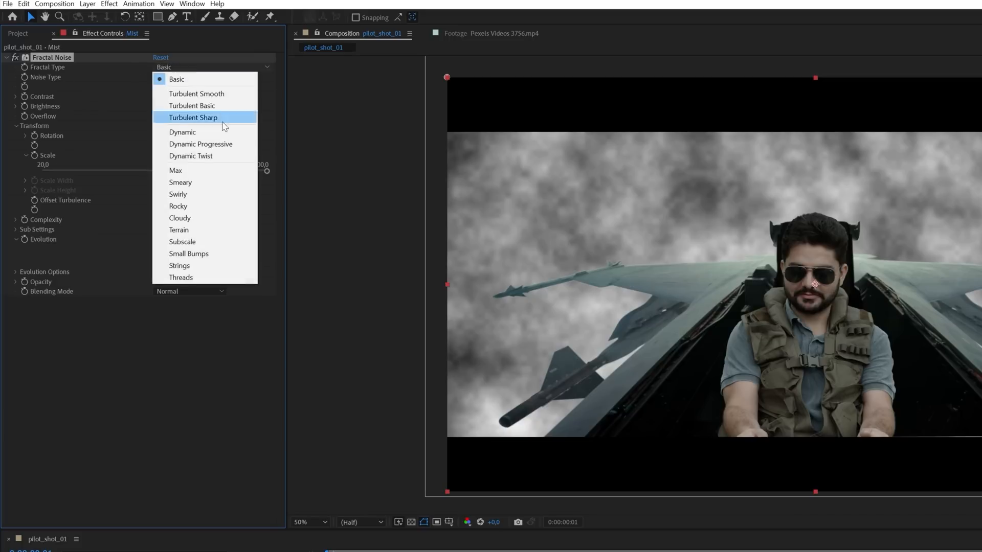
{"action": "left_click", "coordinate": [207, 145]}
{"action": "left_click", "coordinate": [172, 77]}
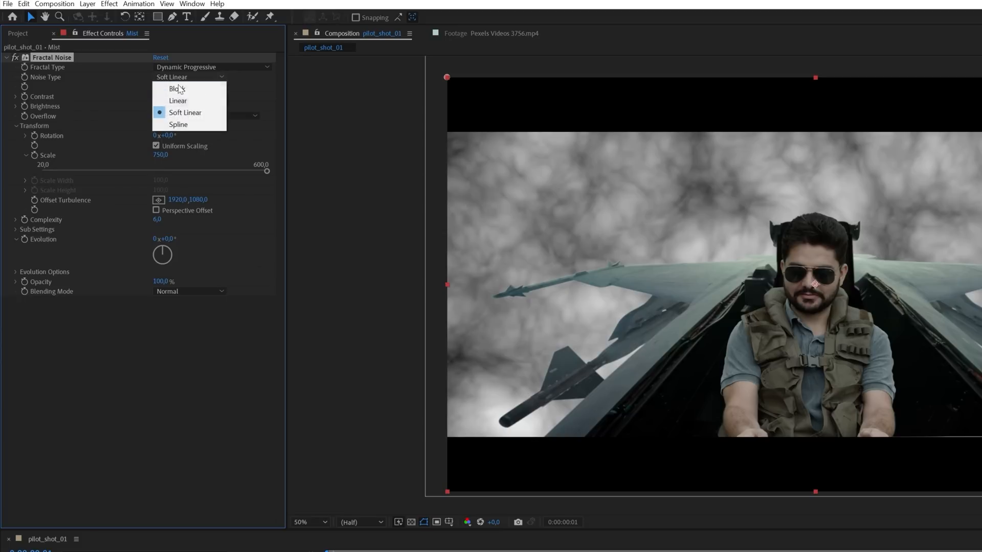
{"action": "left_click", "coordinate": [170, 125]}
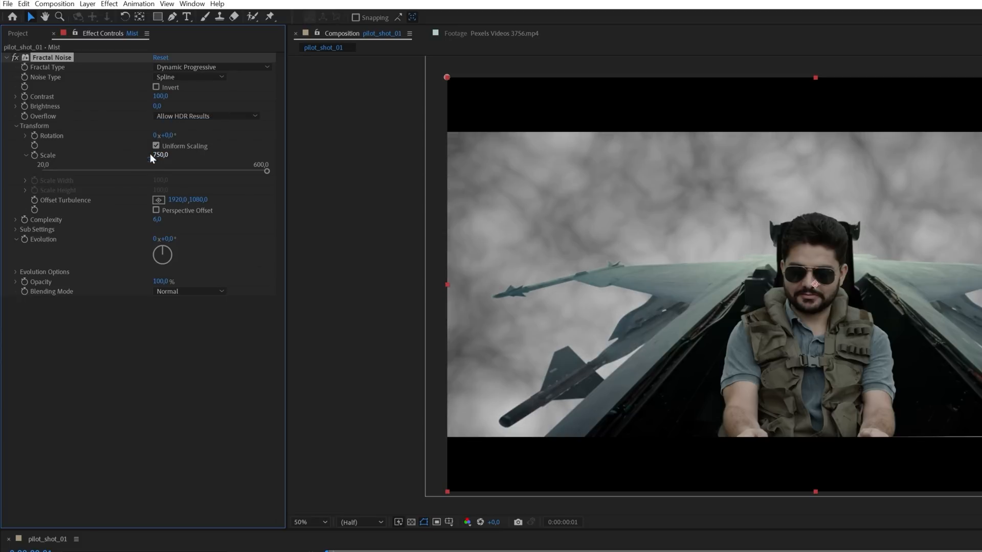
Animate the Fractal Noise Evolution with the expression time*500 and preview the evolving mist
{"action": "left_click", "coordinate": [25, 239], "text": "alt"}
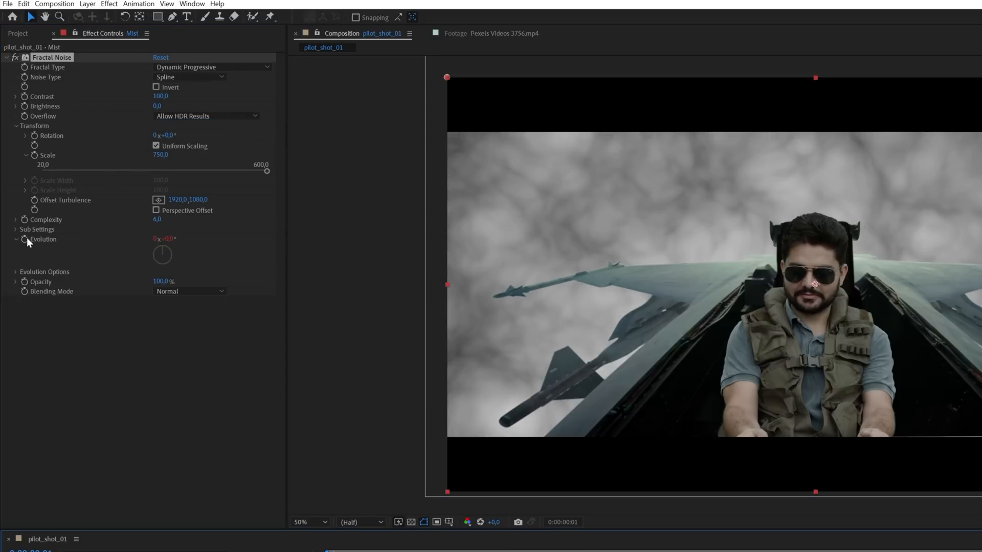
{"action": "type", "text": "time"}
{"action": "type", "text": "*"}
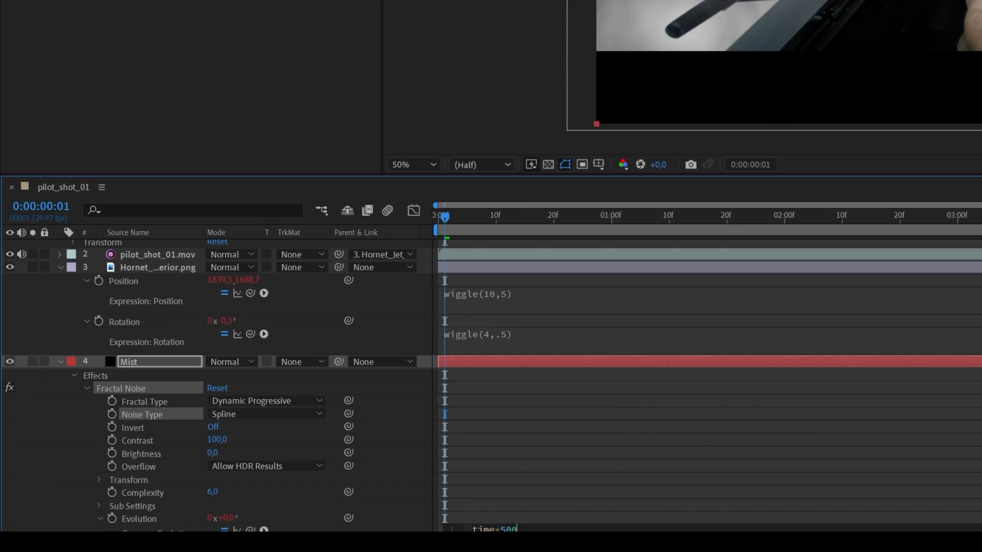
{"action": "left_click", "coordinate": [498, 385]}
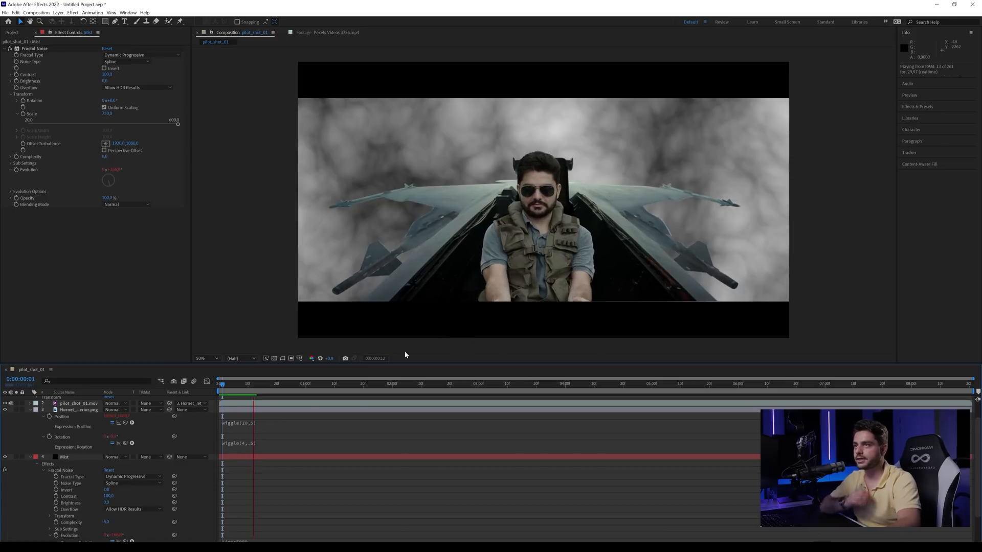
{"action": "key", "text": "space"}
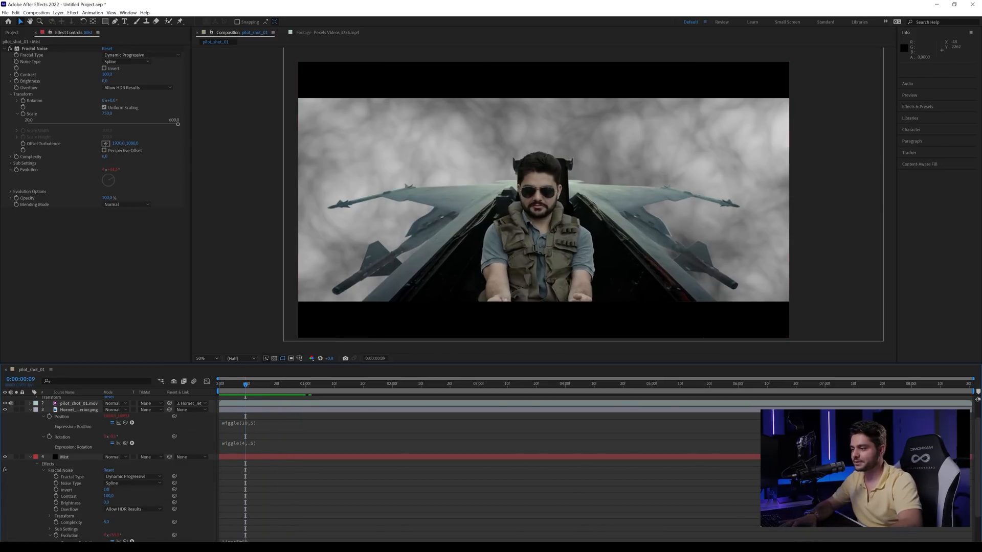
{"action": "key", "text": "space"}
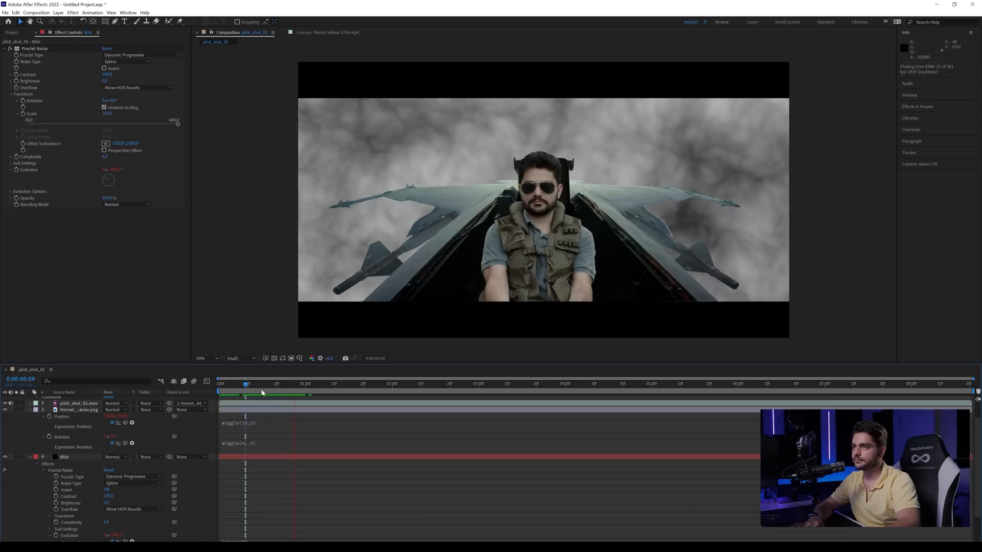
{"action": "key", "text": "space"}
{"action": "key", "text": "Page_Down"}
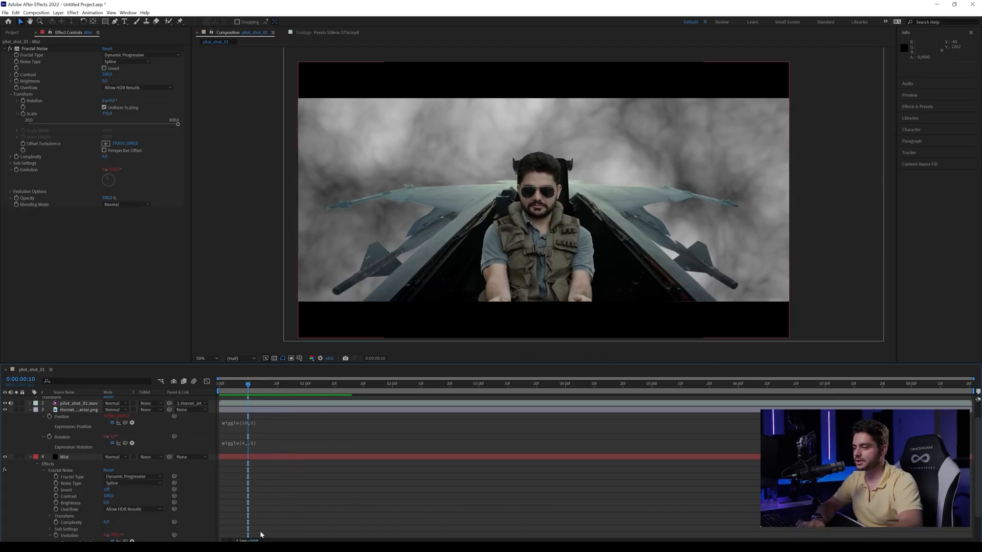
{"action": "left_click", "coordinate": [263, 517]}
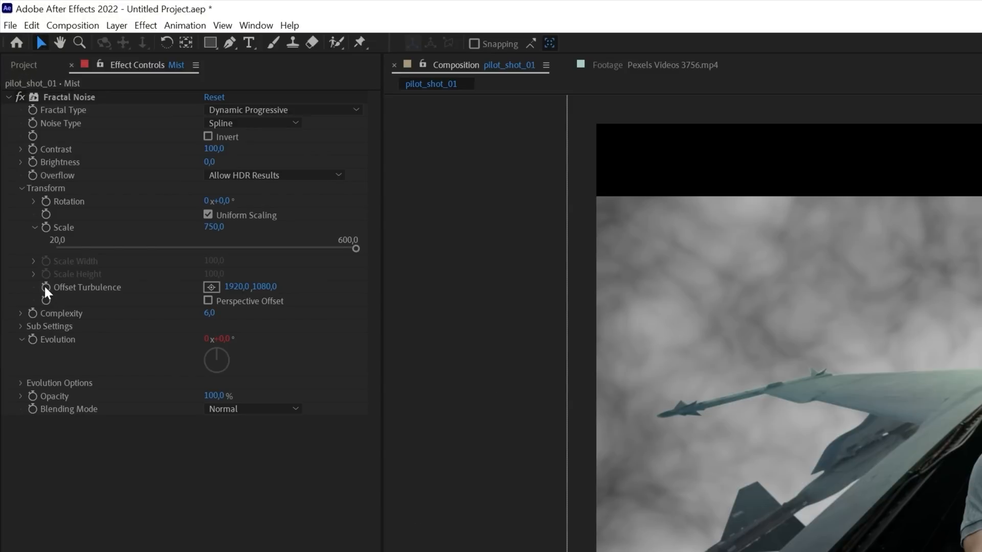
Keyframe Offset Turbulence on the first frame, set its vertical value to -50000 at 0:00:08:20, and preview the motion
{"action": "left_click", "coordinate": [46, 287]}
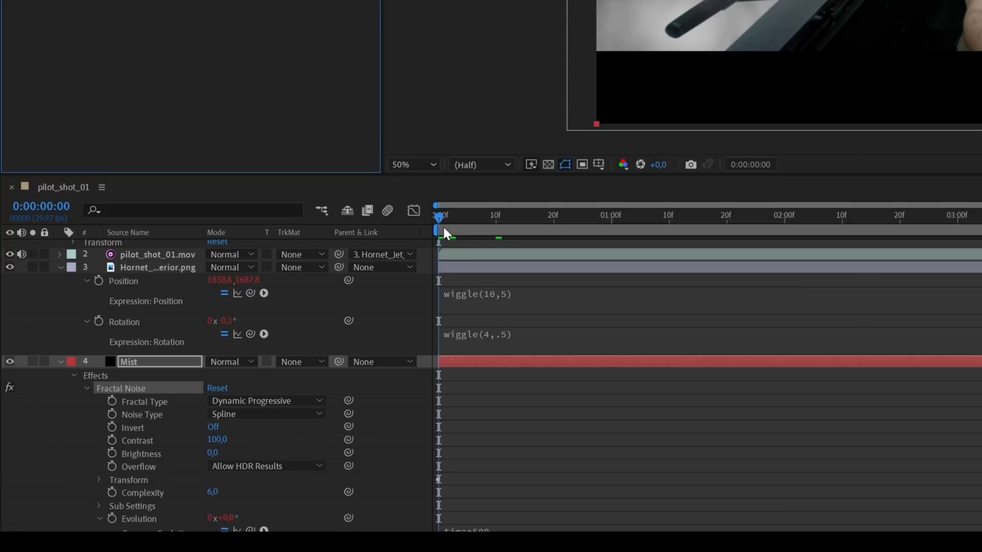
{"action": "left_click_drag", "start_coordinate": [446, 224], "coordinate": [981, 220]}
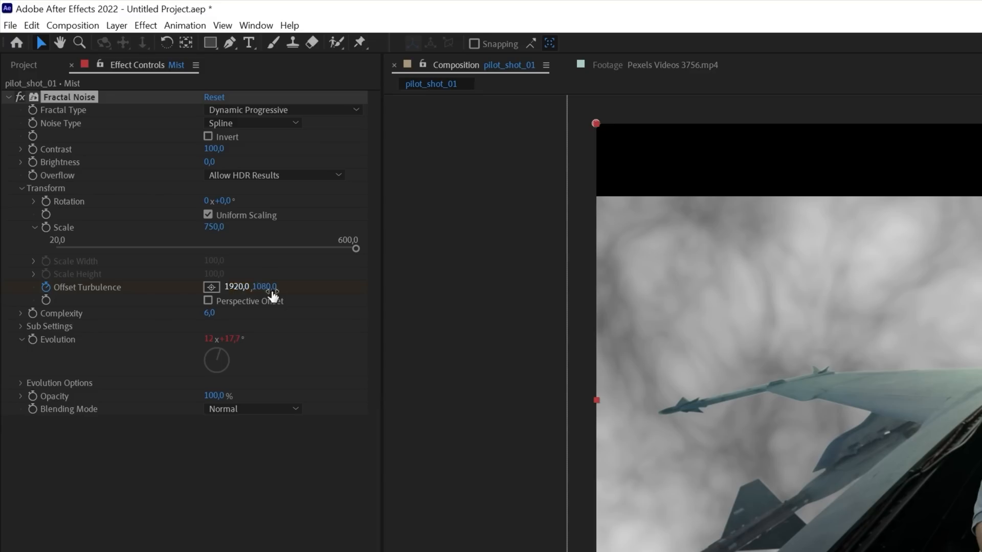
{"action": "left_click", "coordinate": [272, 289]}
{"action": "type", "text": "842"}
{"action": "key", "text": "Return"}
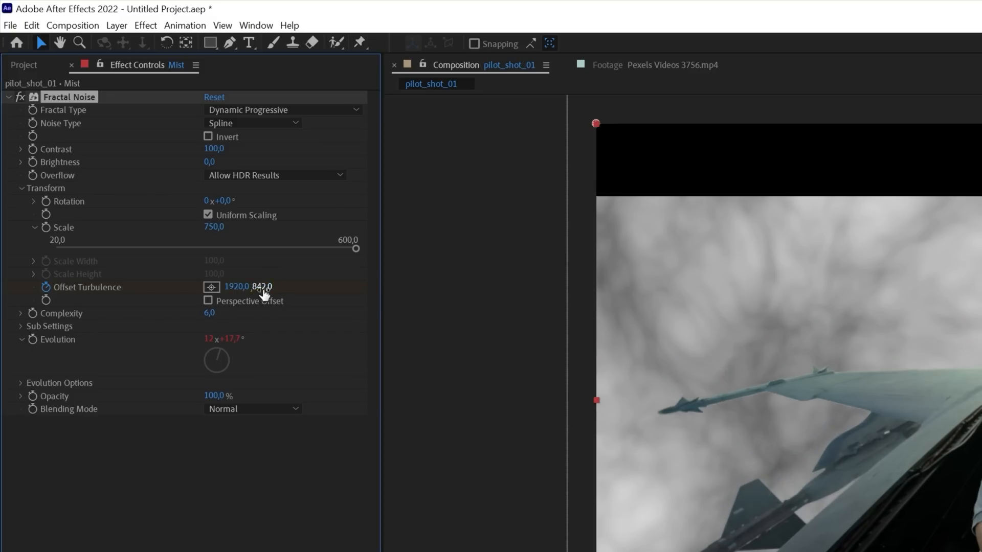
{"action": "left_click_drag", "start_coordinate": [264, 293], "coordinate": [74, 293]}
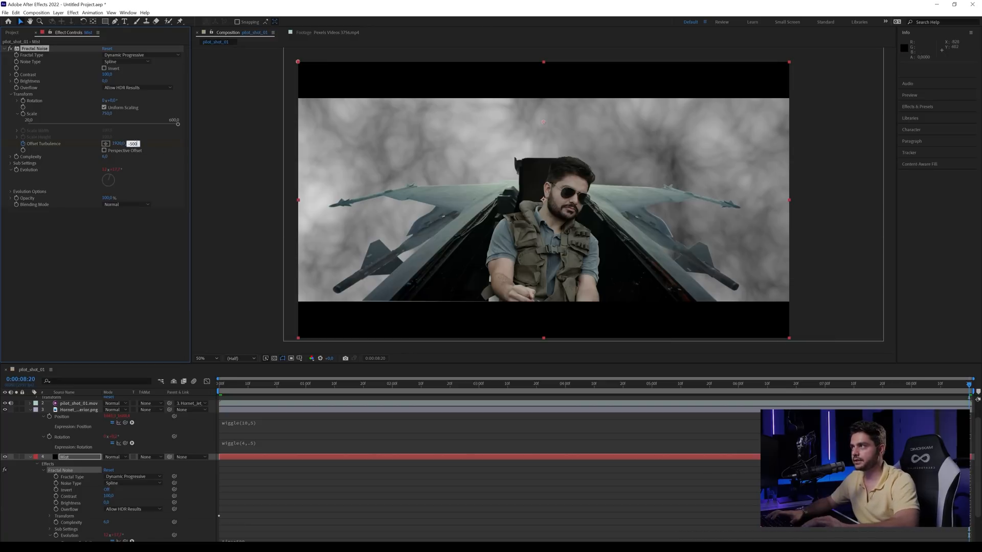
{"action": "key", "text": "Return"}
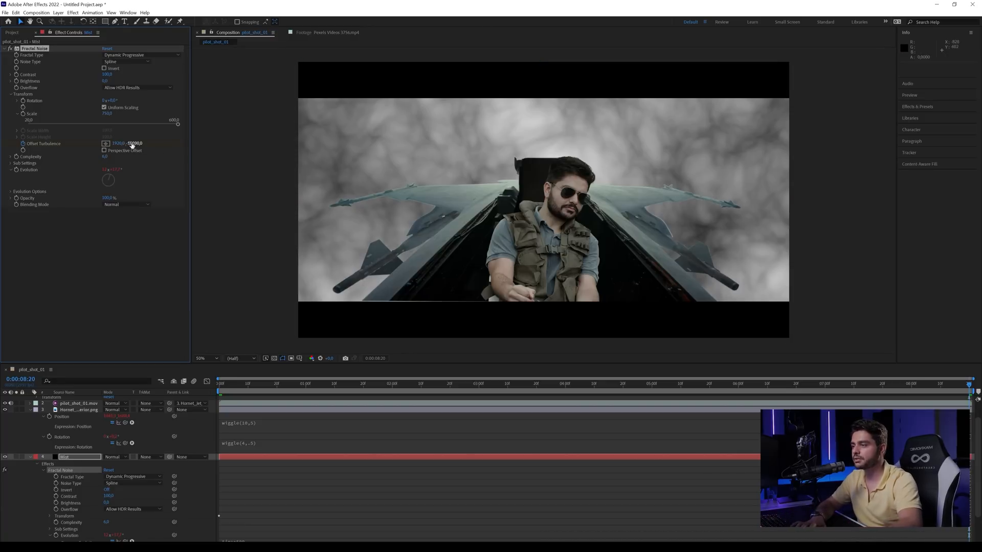
{"action": "key", "text": "space"}
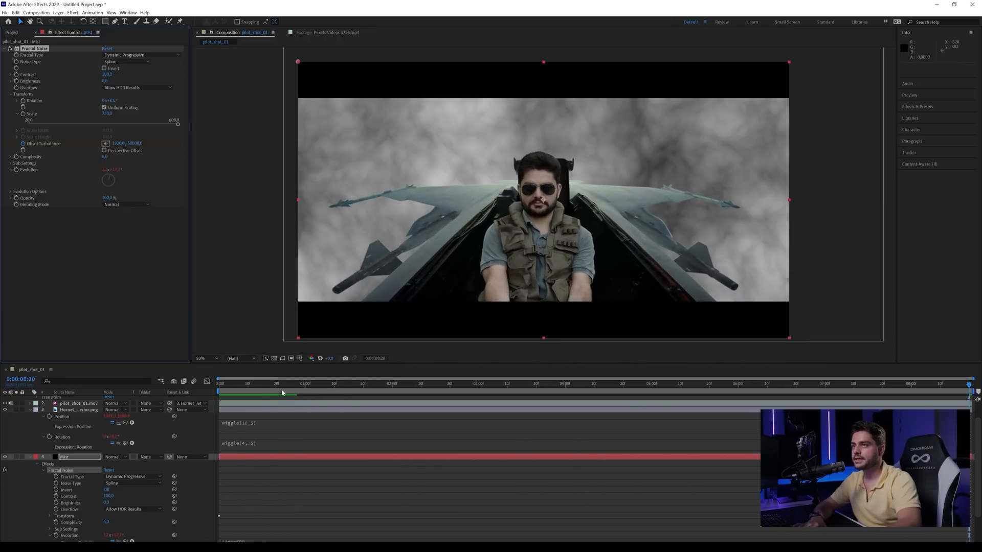
{"action": "key", "text": "space"}
Set the vertical Offset Turbulence value at the end of the composition to -100000 and preview the faster mist
{"action": "key", "text": "End"}
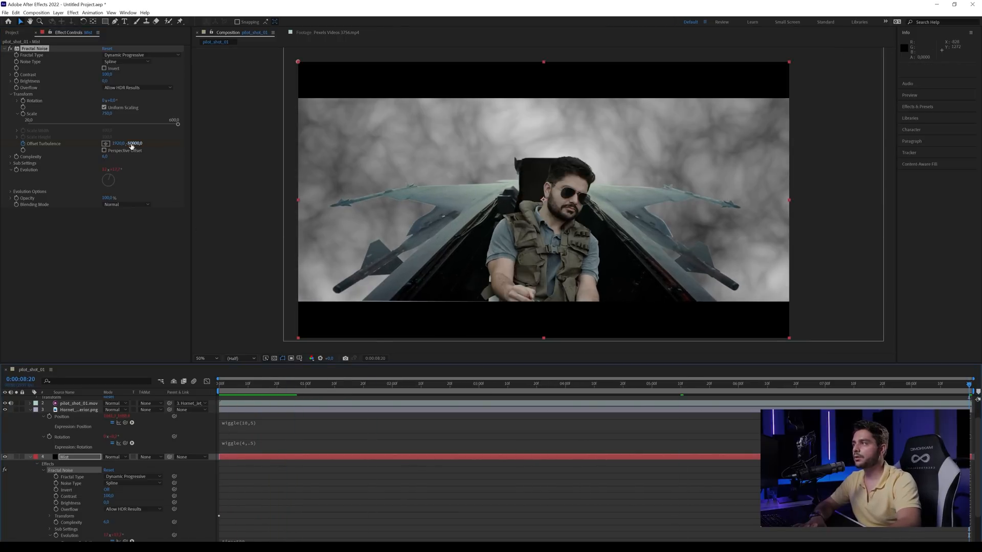
{"action": "left_click", "coordinate": [134, 144]}
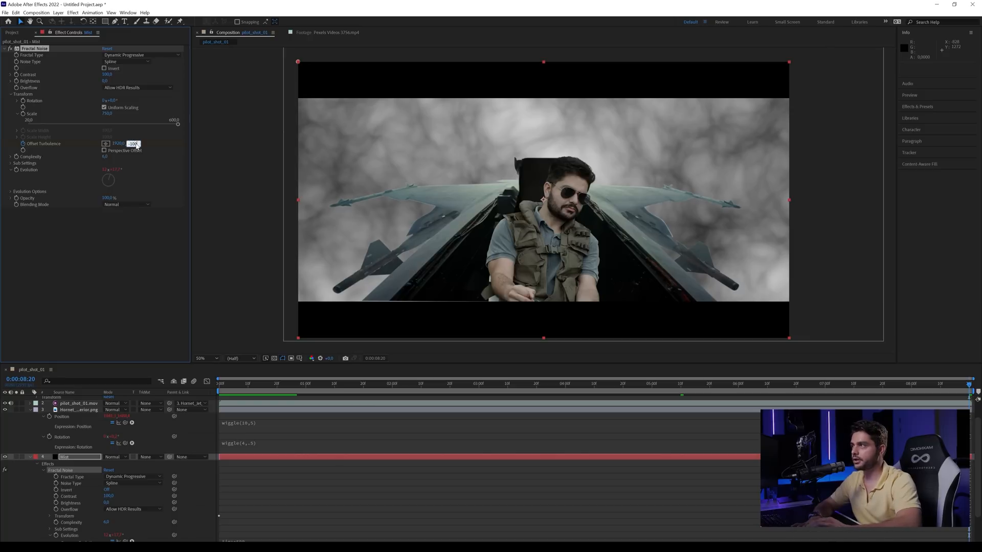
{"action": "type", "text": "-100000"}
{"action": "key", "text": "Return"}
{"action": "key", "text": "space"}
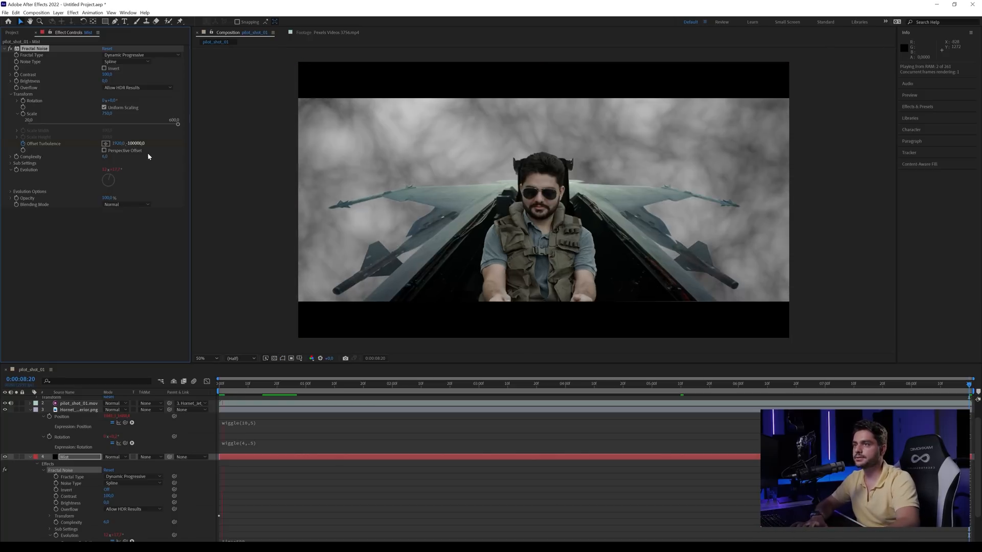
{"action": "key", "text": "space"}
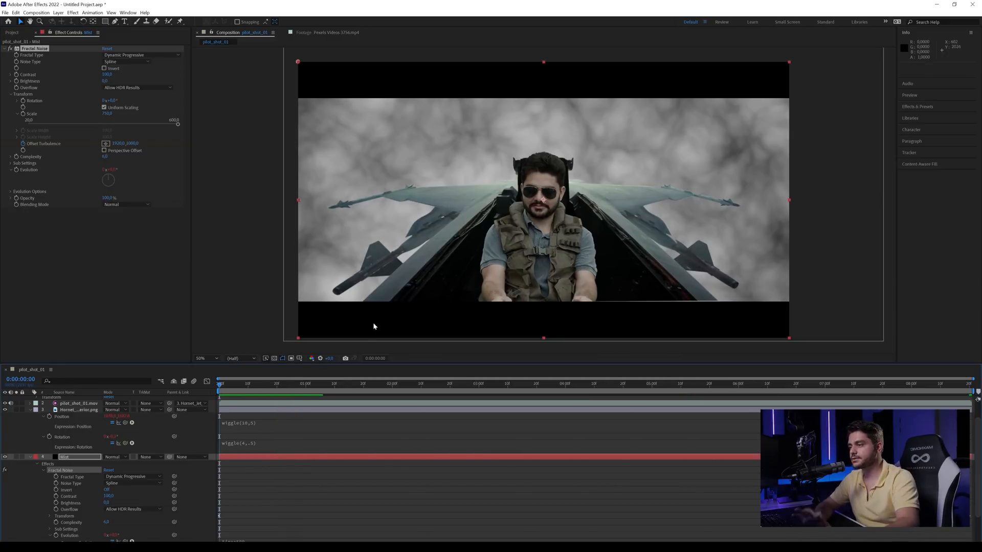
Apply the CC Power Pin effect to the Mist layer
{"action": "left_click", "coordinate": [79, 459]}
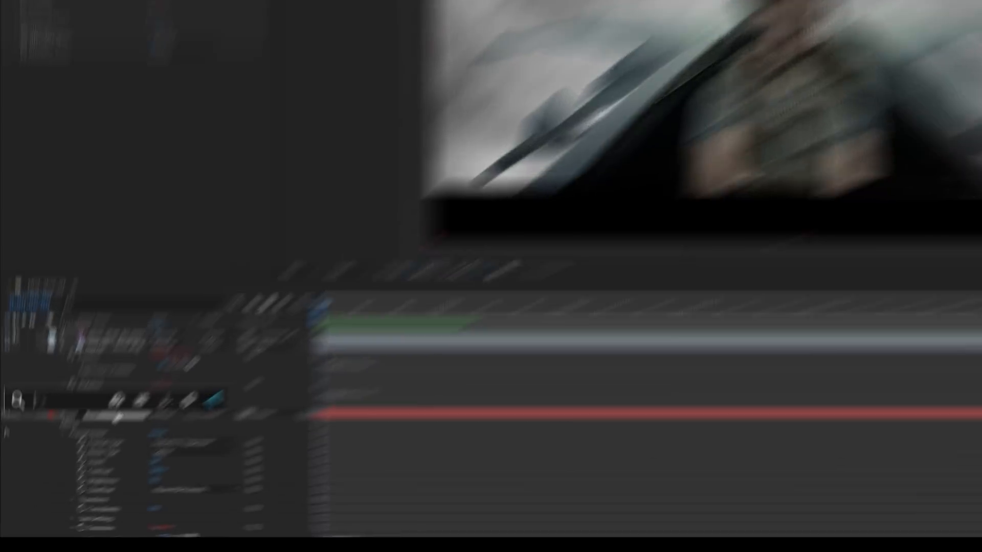
{"action": "key", "text": "ctrl+space"}
{"action": "type", "text": "cc po"}
{"action": "key", "text": "Return"}
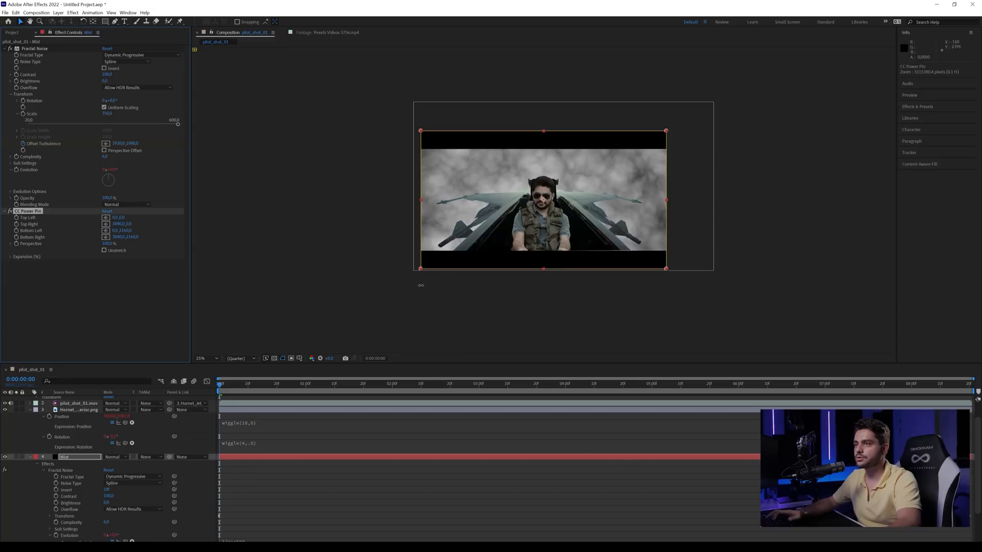
Pull the mist into perspective with bottom pins spread far outside the frame and top pins closer together above it, and preview it
{"action": "left_click_drag", "start_coordinate": [421, 270], "coordinate": [246, 357]}
{"action": "key", "text": "comma"}
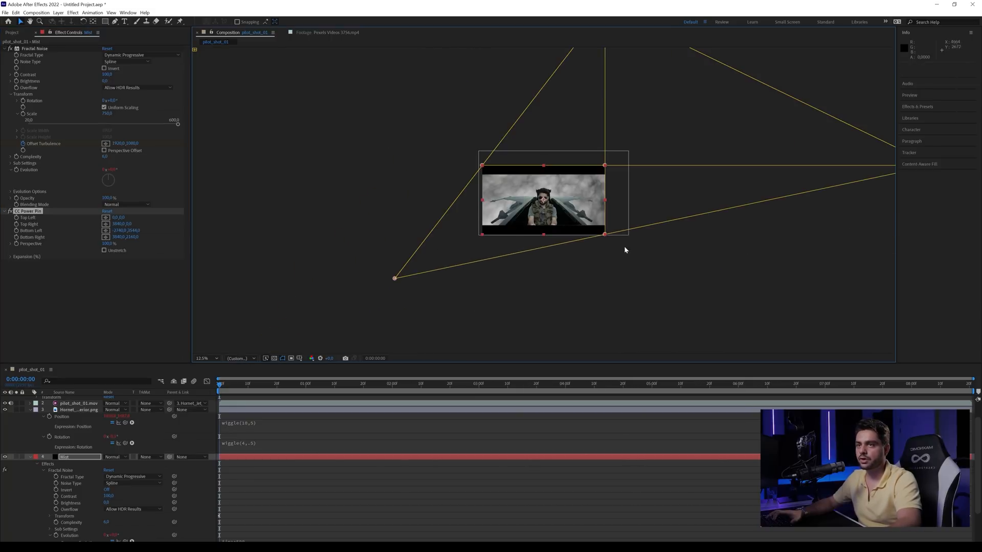
{"action": "left_click_drag", "start_coordinate": [605, 234], "coordinate": [738, 331]}
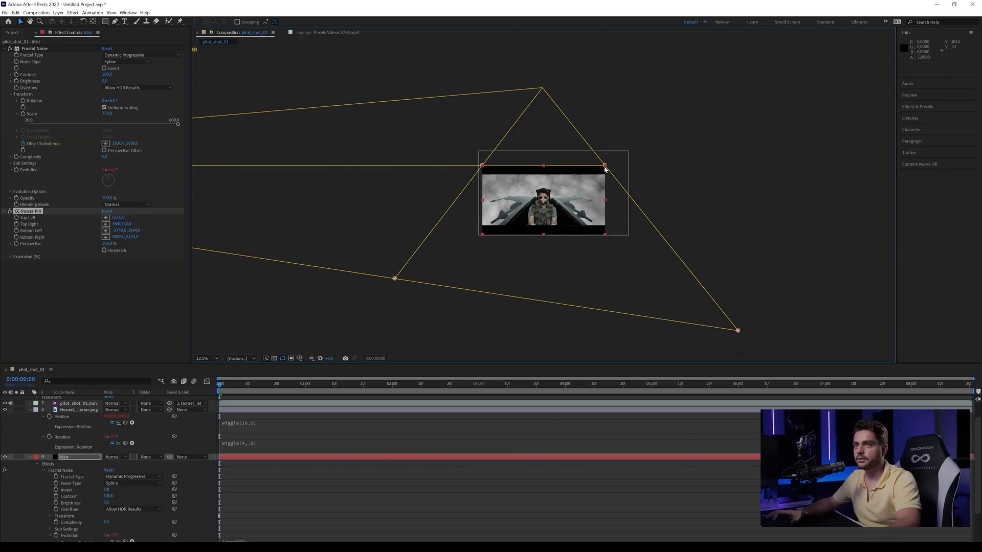
{"action": "left_click_drag", "start_coordinate": [605, 167], "coordinate": [586, 139]}
{"action": "left_click_drag", "start_coordinate": [483, 166], "coordinate": [515, 137]}
{"action": "left_click_drag", "start_coordinate": [394, 278], "coordinate": [365, 334]}
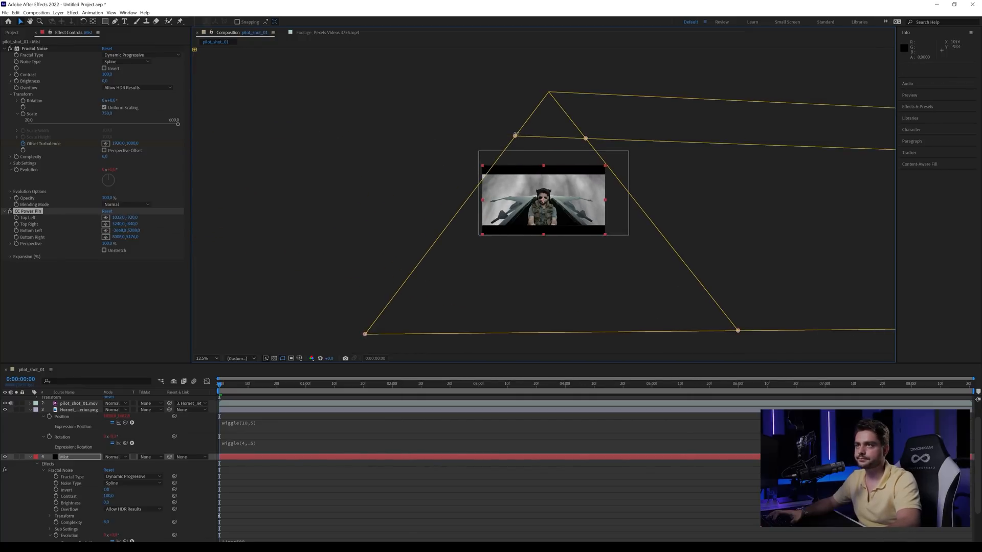
{"action": "left_click_drag", "start_coordinate": [515, 137], "coordinate": [503, 137]}
{"action": "key", "text": "period"}
{"action": "key", "text": "period"}
{"action": "key", "text": "period"}
{"action": "key", "text": "period"}
{"action": "key", "text": "ctrl+shift+h"}
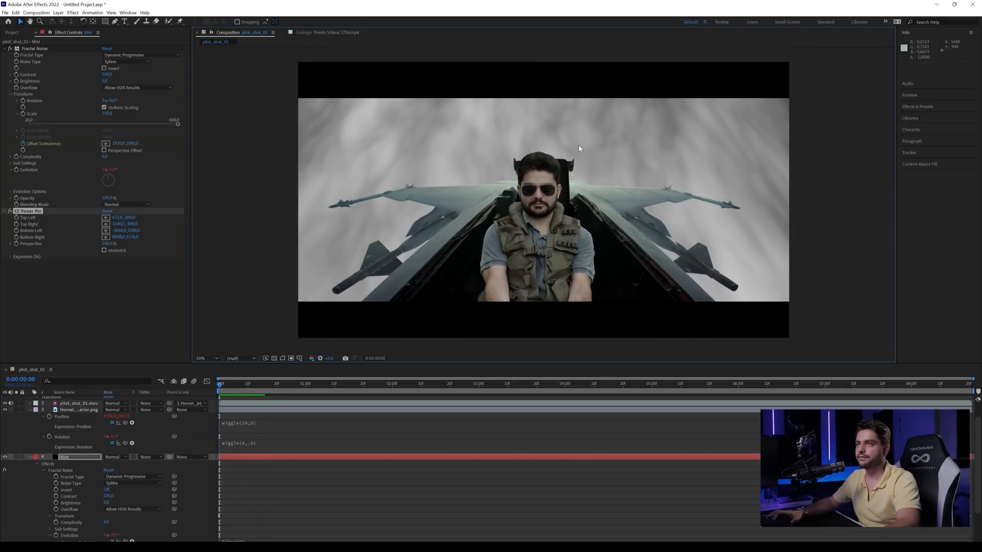
{"action": "key", "text": "space"}
Move the top Power Pin corners close together above the frame's centre, at about 1484, -672 and 1900, -736
{"action": "key", "text": "ctrl+shift+h"}
{"action": "key", "text": "comma"}
{"action": "left_click_drag", "start_coordinate": [464, 75], "coordinate": [516, 88]}
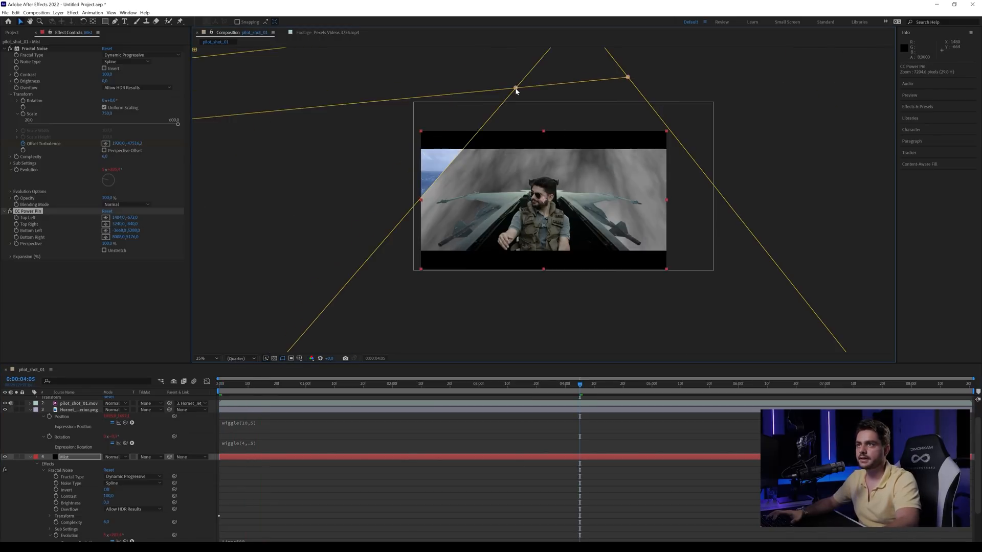
{"action": "left_click_drag", "start_coordinate": [623, 74], "coordinate": [543, 85]}
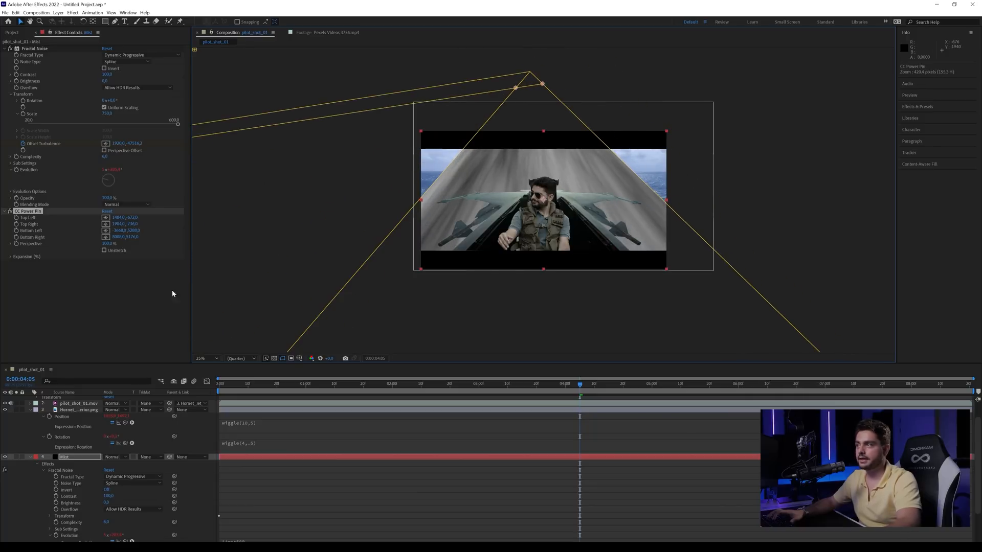
Try filling the areas beside the tapered mist with the Motion Tile effect, and remove the effect
{"action": "key", "text": "ctrl+space"}
{"action": "type", "text": "motion tile"}
{"action": "key", "text": "Return"}
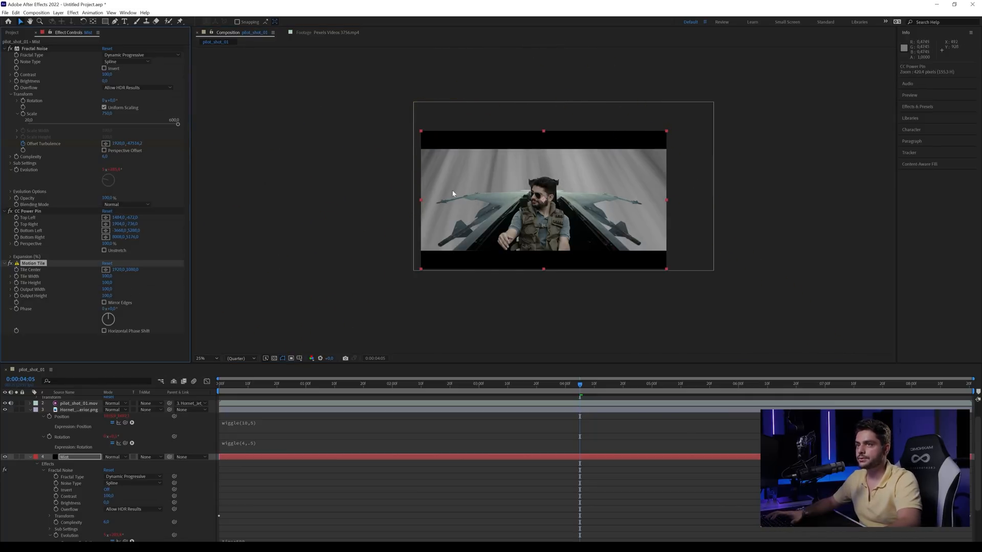
{"action": "left_click", "coordinate": [693, 219]}
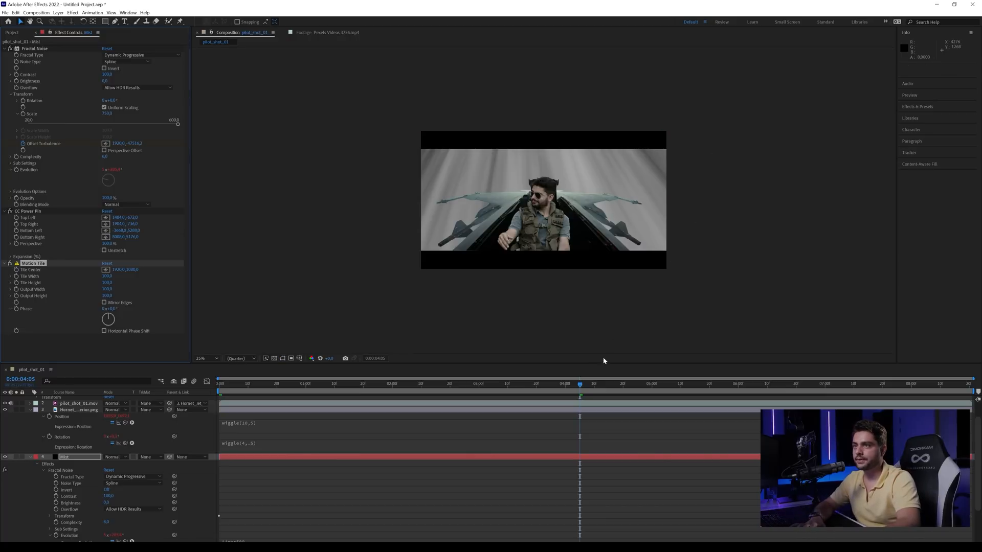
{"action": "key", "text": "space"}
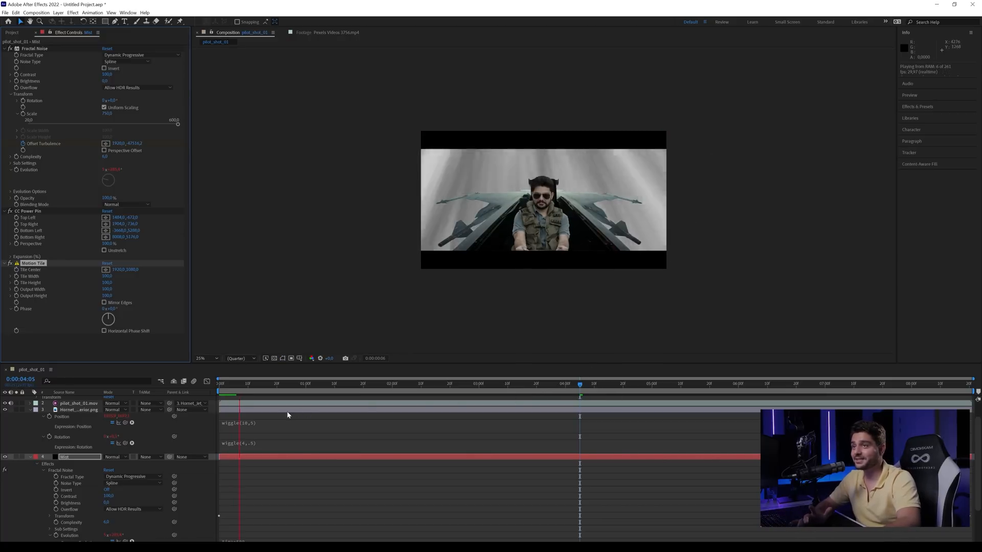
{"action": "key", "text": "space"}
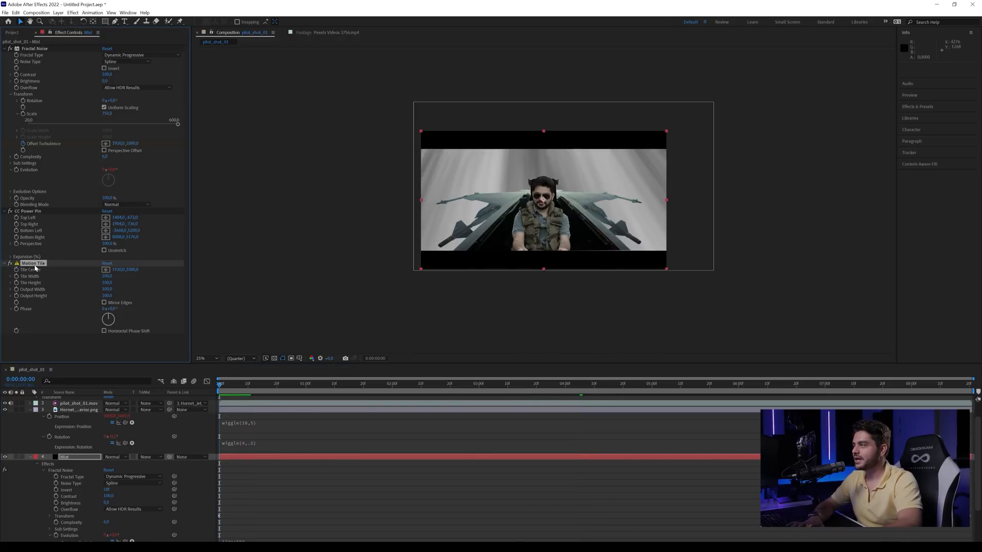
{"action": "key", "text": "Delete"}
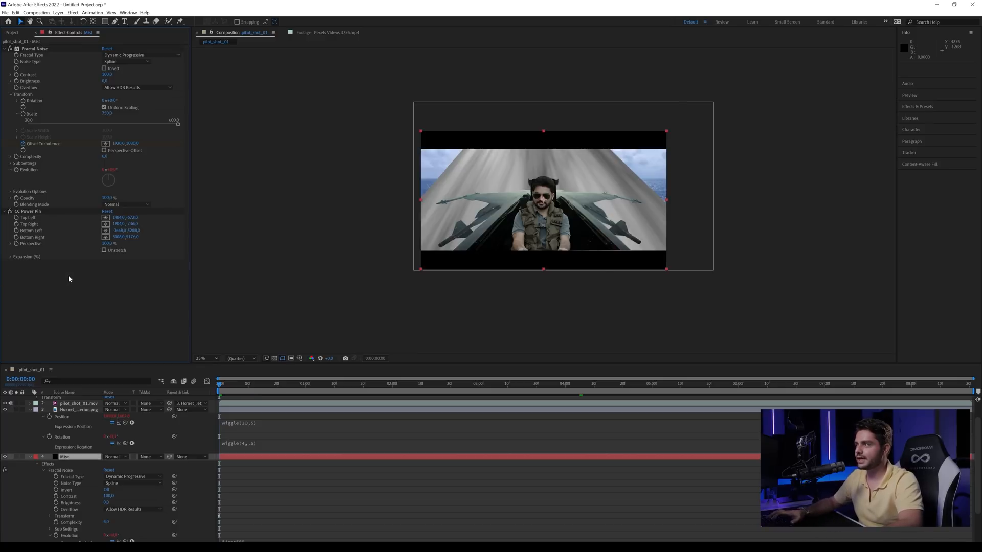
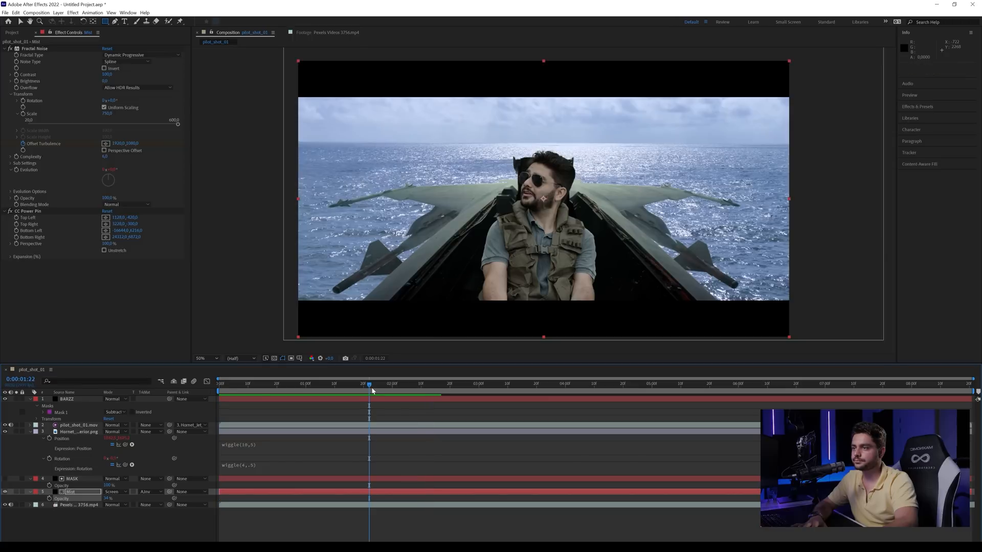
Preview the mist, return to the first frame, and freeze the ocean video layer on that frame
{"action": "key", "text": "space"}
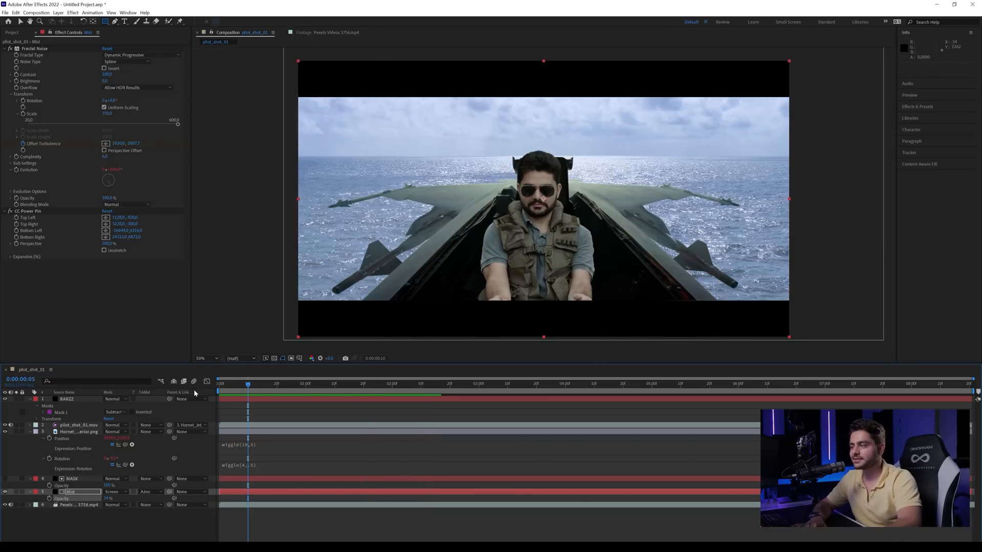
{"action": "key", "text": "Home"}
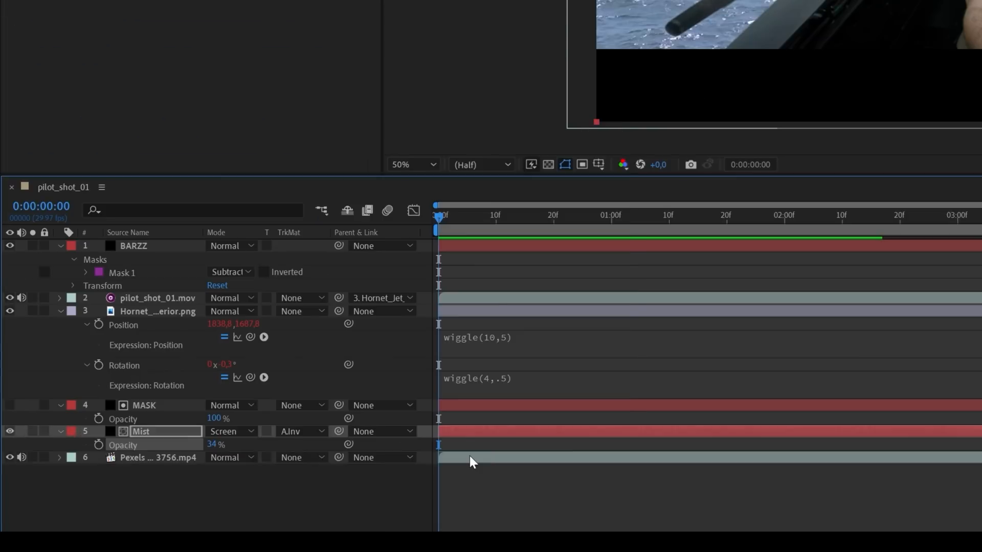
{"action": "right_click", "coordinate": [234, 505]}
{"action": "mouse_move", "coordinate": [340, 204]}
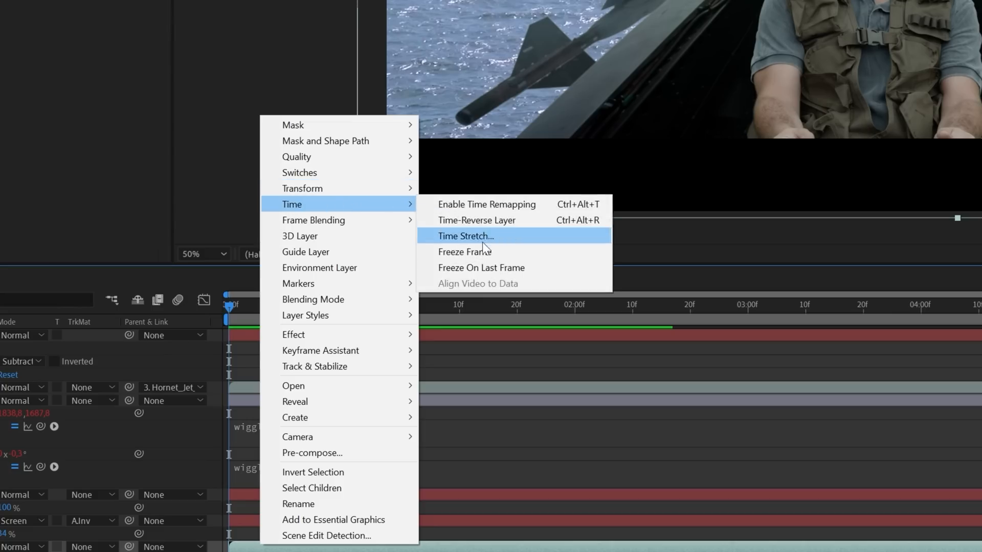
{"action": "left_click", "coordinate": [477, 252]}
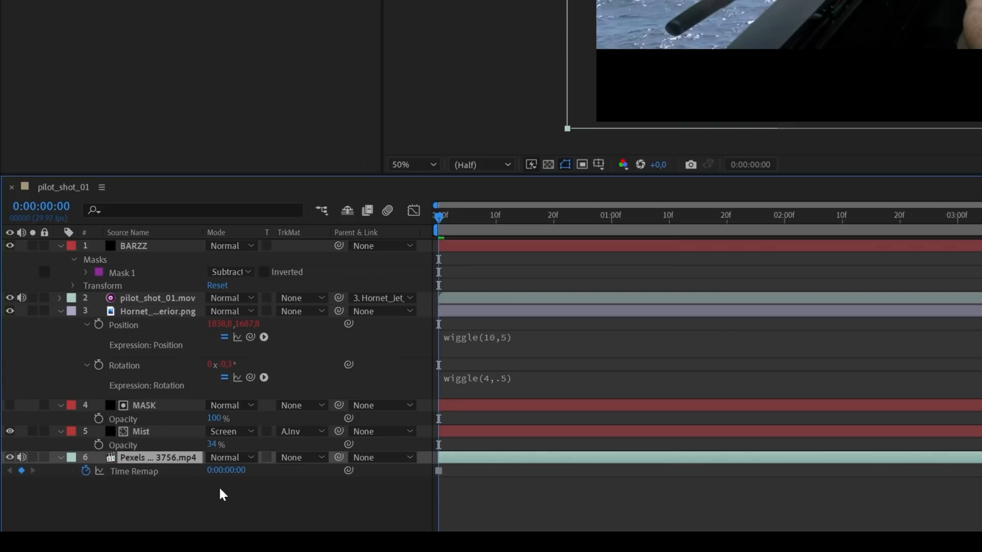
Duplicate the Mist layer directly beneath the original and give the copy the Normal blend mode at 100% opacity
{"action": "left_click", "coordinate": [73, 493]}
{"action": "key", "text": "ctrl+d"}
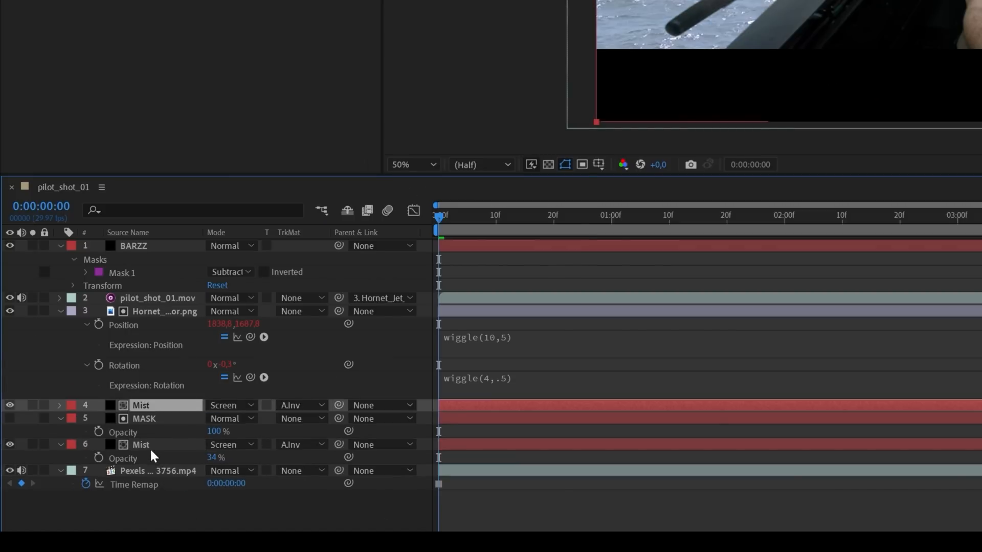
{"action": "left_click_drag", "start_coordinate": [143, 404], "coordinate": [142, 462]}
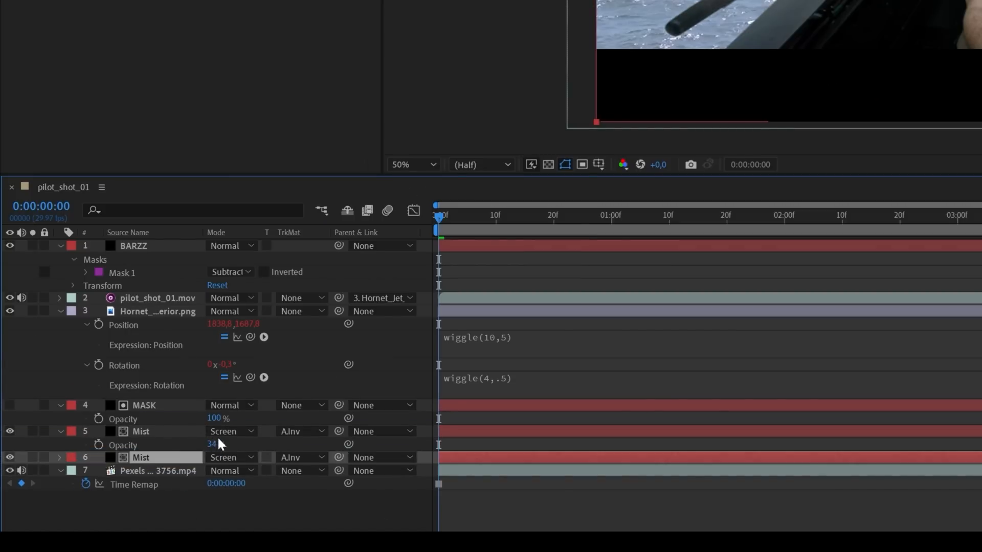
{"action": "left_click", "coordinate": [221, 457]}
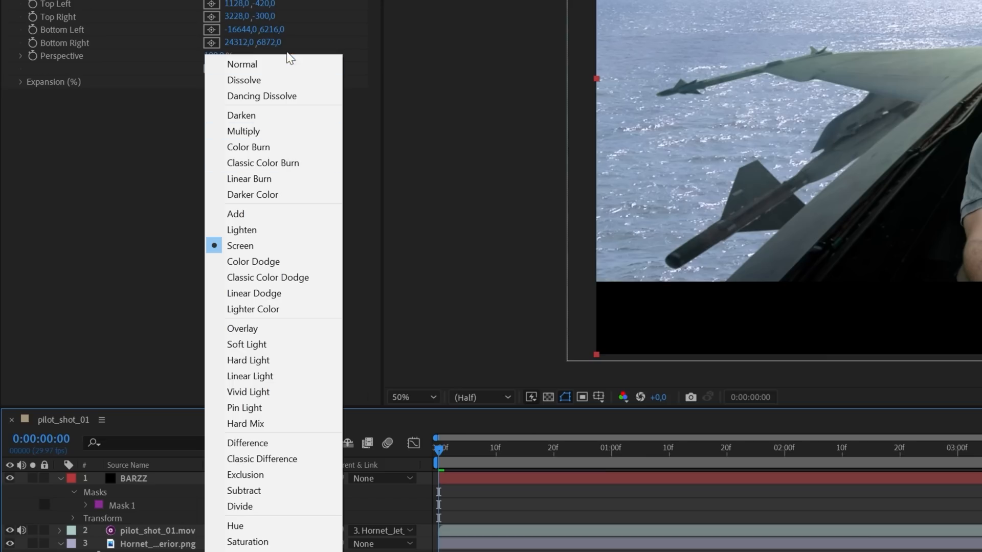
{"action": "left_click", "coordinate": [242, 64]}
{"action": "left_click_drag", "start_coordinate": [213, 470], "coordinate": [555, 456]}
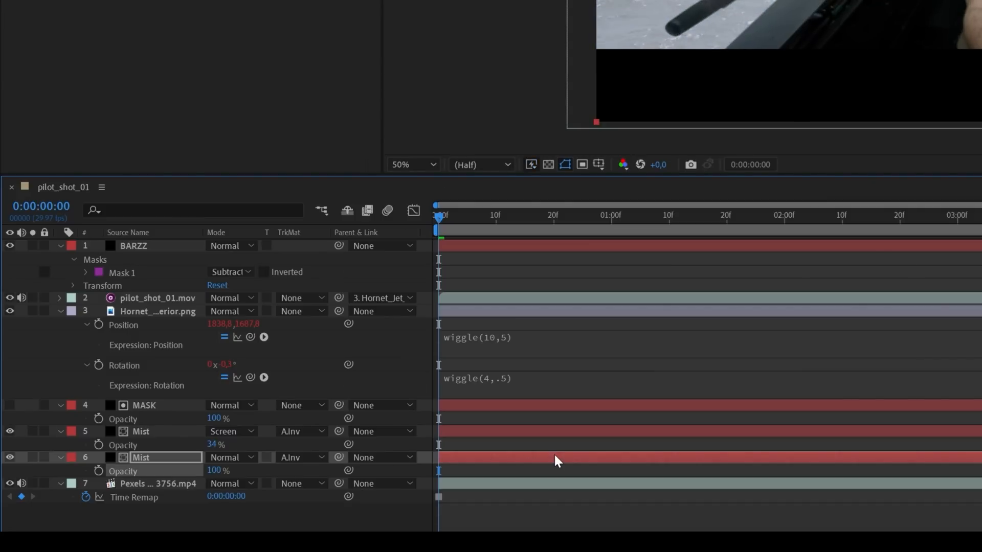
Remove the CC Power Pin effect from the lower Mist copy
{"action": "left_click", "coordinate": [153, 433]}
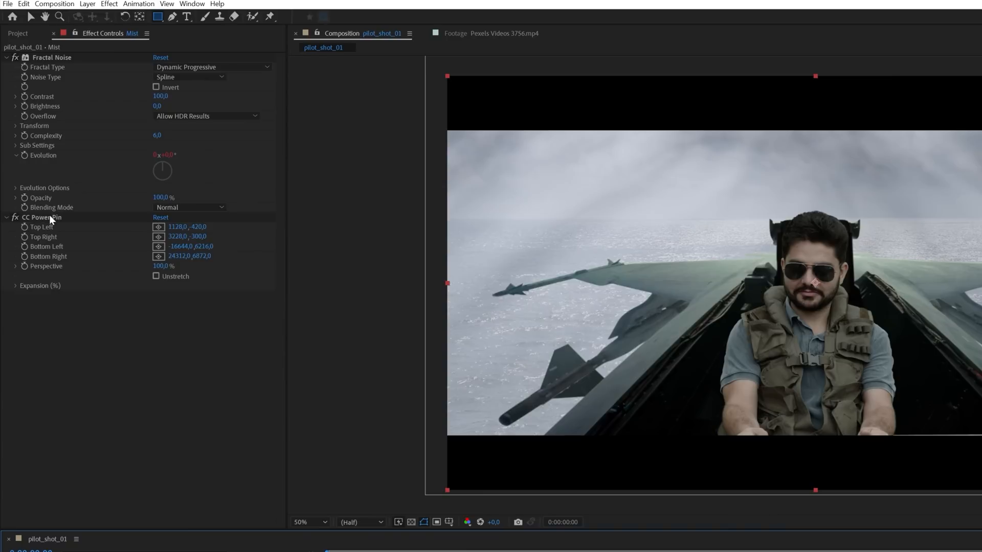
{"action": "left_click", "coordinate": [49, 217]}
{"action": "key", "text": "Delete"}
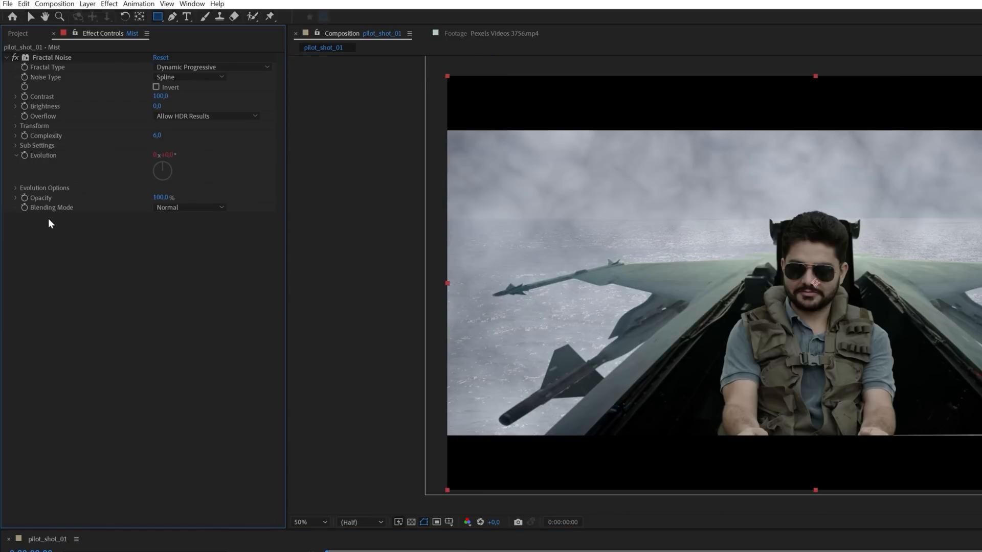
Set the Fractal Noise scale of the lower Mist copy to 3000
{"action": "left_click", "coordinate": [16, 125]}
{"action": "left_click", "coordinate": [25, 155]}
{"action": "left_click_drag", "start_coordinate": [161, 155], "coordinate": [782, 147]}
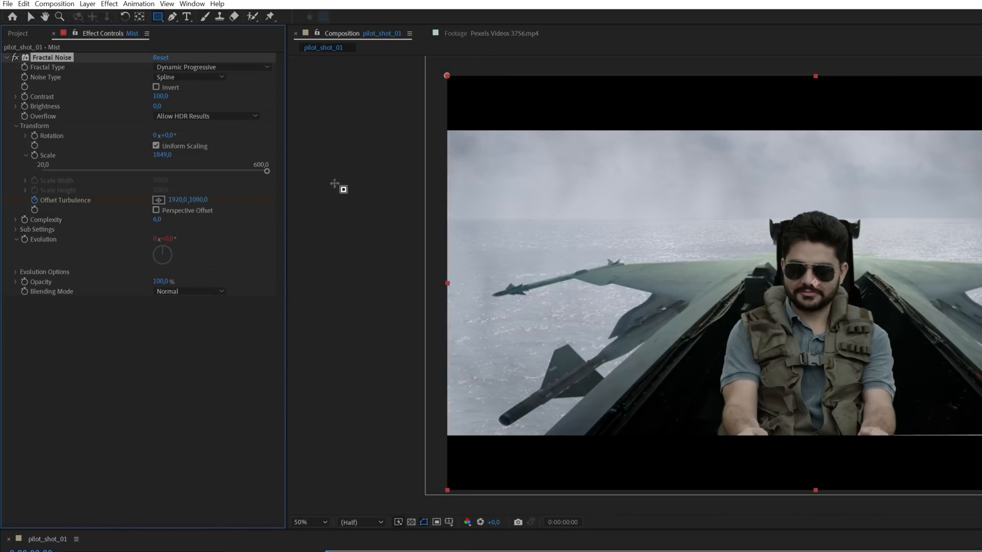
{"action": "left_click_drag", "start_coordinate": [163, 161], "coordinate": [307, 151]}
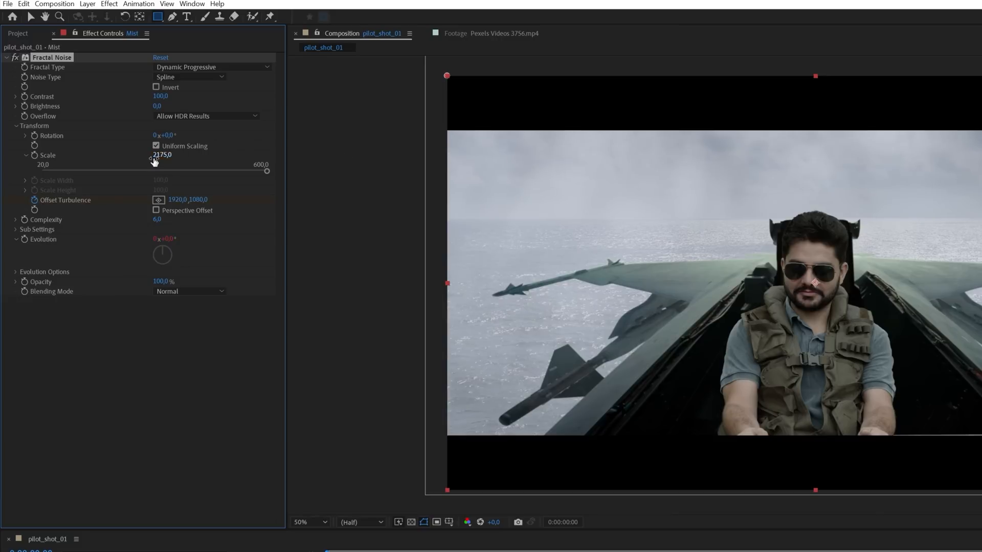
{"action": "type", "text": "3000"}
{"action": "key", "text": "Return"}
Apply the Tint effect to the lower Mist copy and map white to a sampled grey-teal around 8FAAA6
{"action": "key", "text": "ctrl+space"}
{"action": "type", "text": "tint"}
{"action": "key", "text": "Return"}
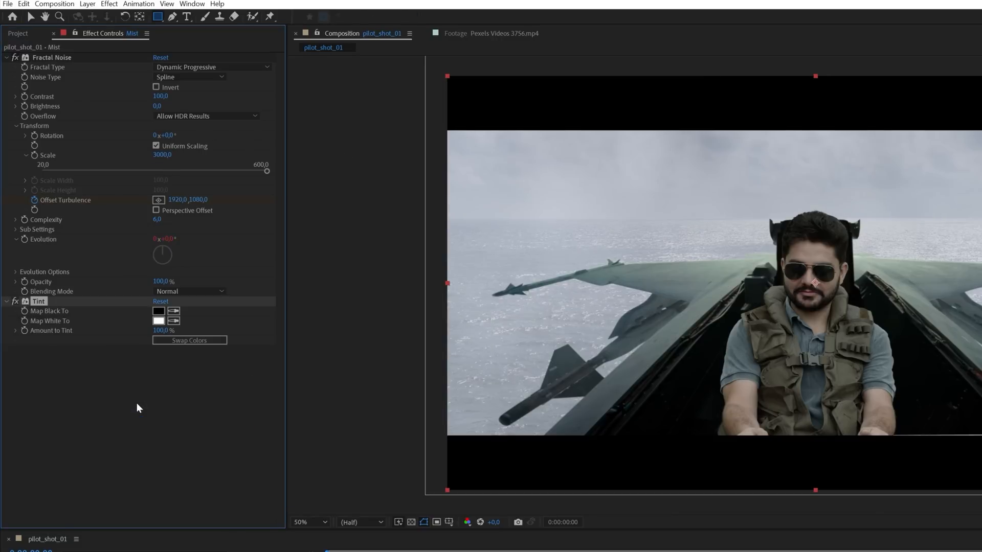
{"action": "left_click", "coordinate": [158, 323]}
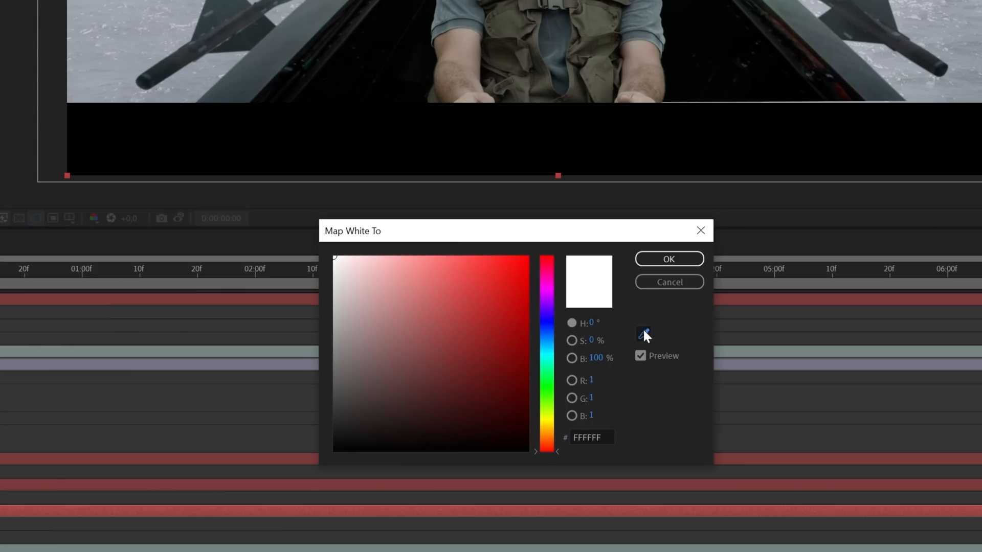
{"action": "left_click", "coordinate": [644, 334]}
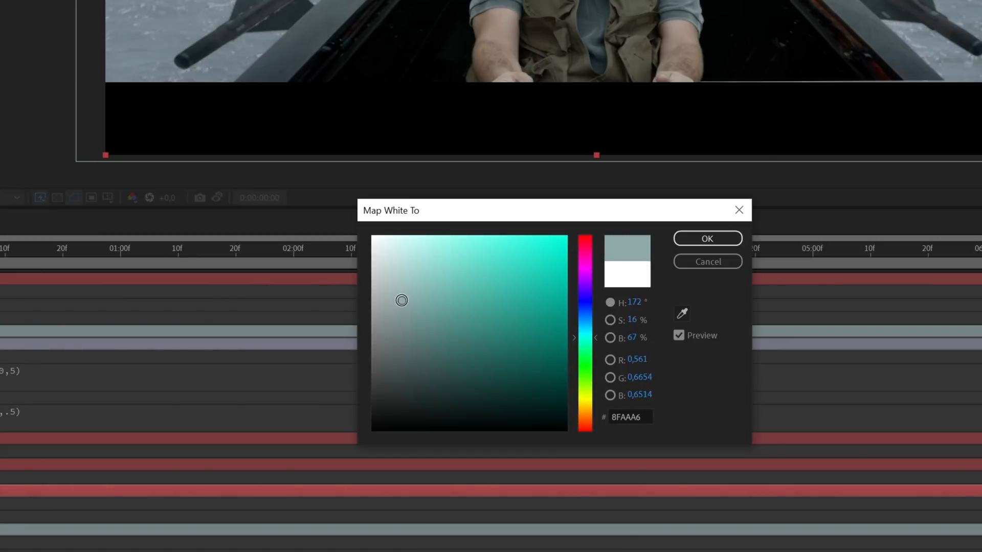
{"action": "key", "text": "Return"}
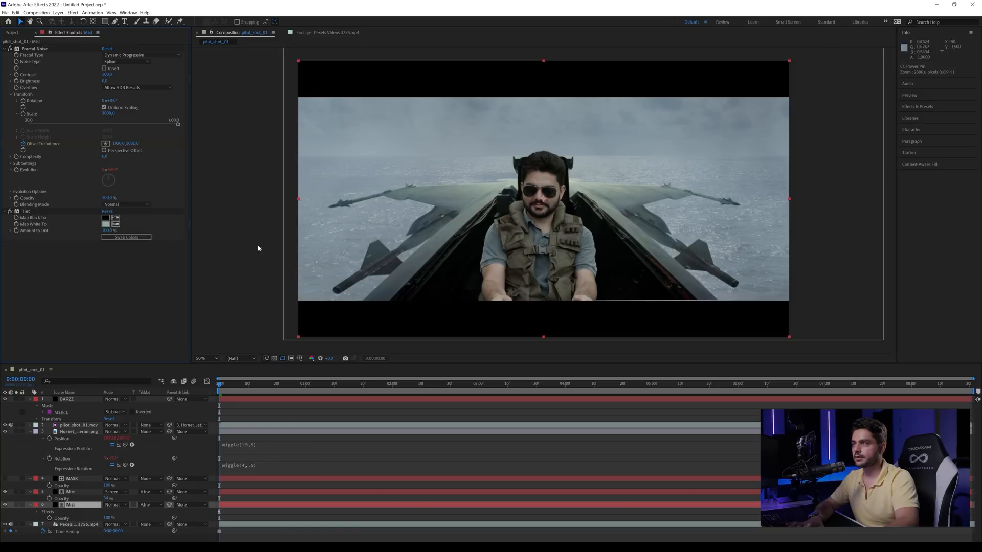
Map the tint's black to dark blue-grey 121A1C, and raise the Fractal Noise contrast while lowering its brightness
{"action": "left_click", "coordinate": [350, 279]}
{"action": "left_click", "coordinate": [105, 217]}
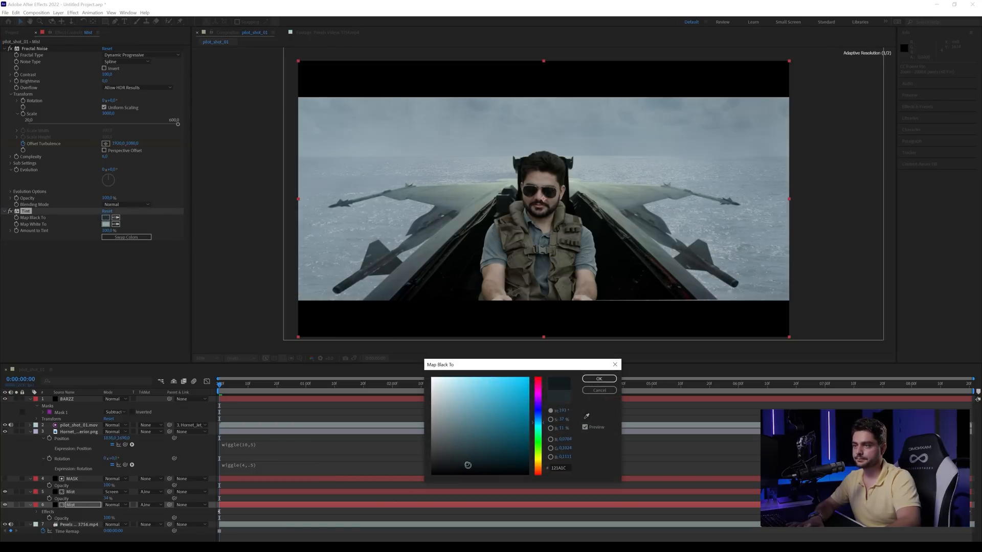
{"action": "key", "text": "Return"}
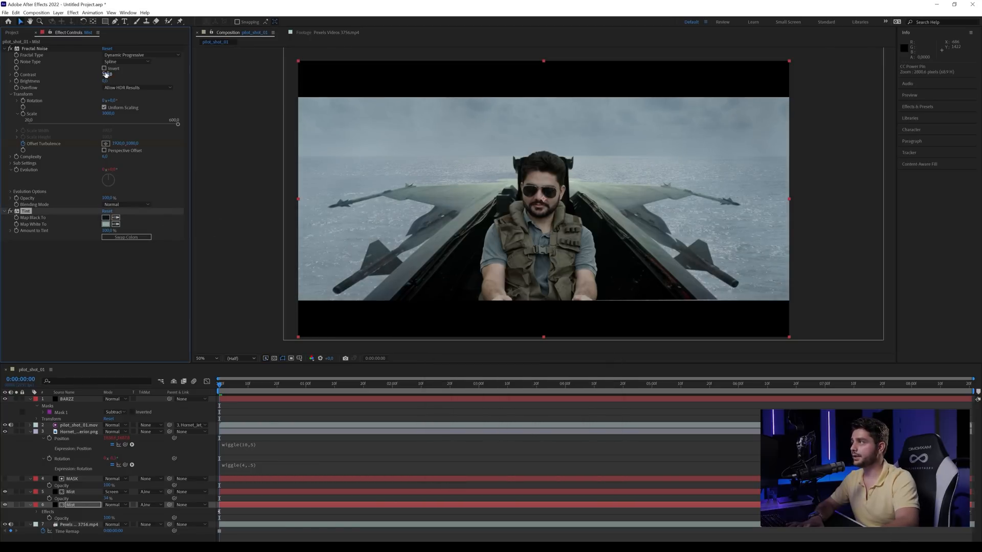
{"action": "mouse_move", "coordinate": [107, 74]}
{"action": "left_mouse_down"}
{"action": "mouse_move", "coordinate": [132, 77]}
{"action": "mouse_move", "coordinate": [95, 82]}
{"action": "left_mouse_up"}
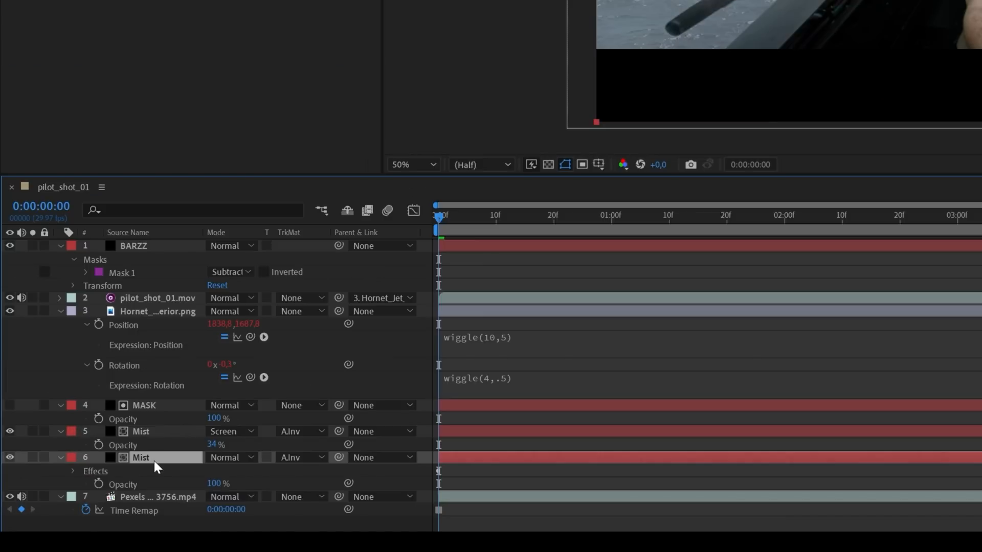
Duplicate the tinted Mist layer and set both tinted copies to No Track Matte
{"action": "key", "text": "ctrl+d"}
{"action": "left_click_drag", "start_coordinate": [148, 404], "coordinate": [138, 469]}
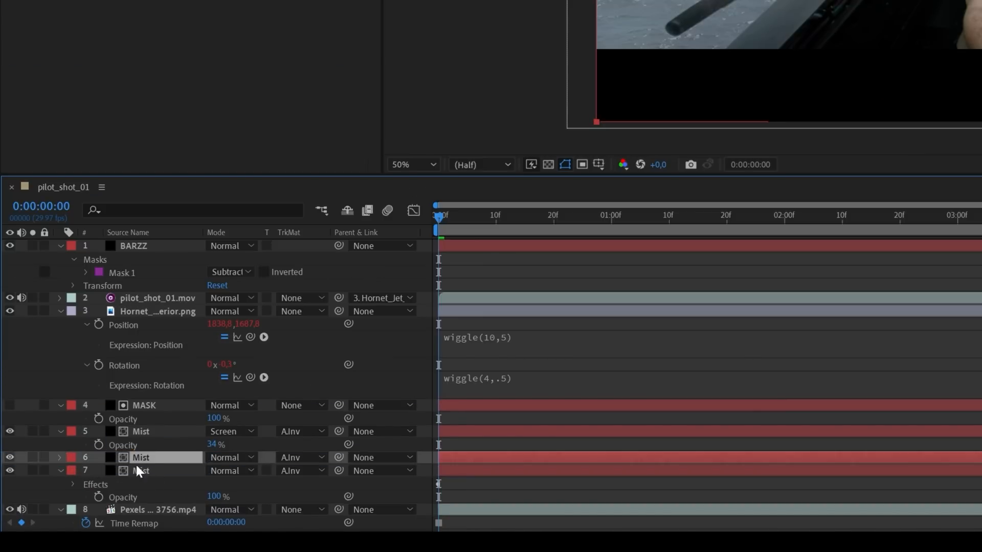
{"action": "left_click", "coordinate": [141, 471], "text": "shift"}
{"action": "left_click", "coordinate": [294, 471]}
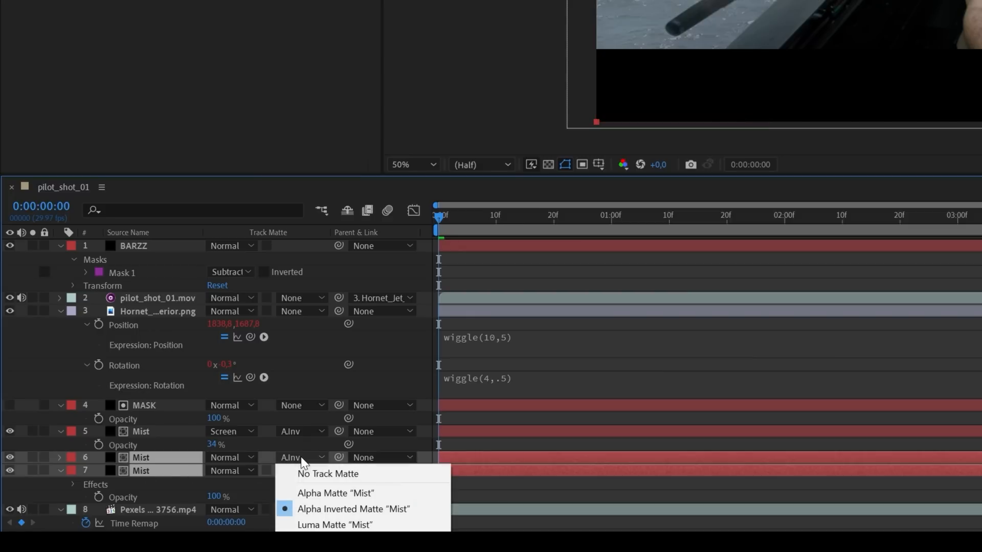
{"action": "left_click", "coordinate": [316, 477]}
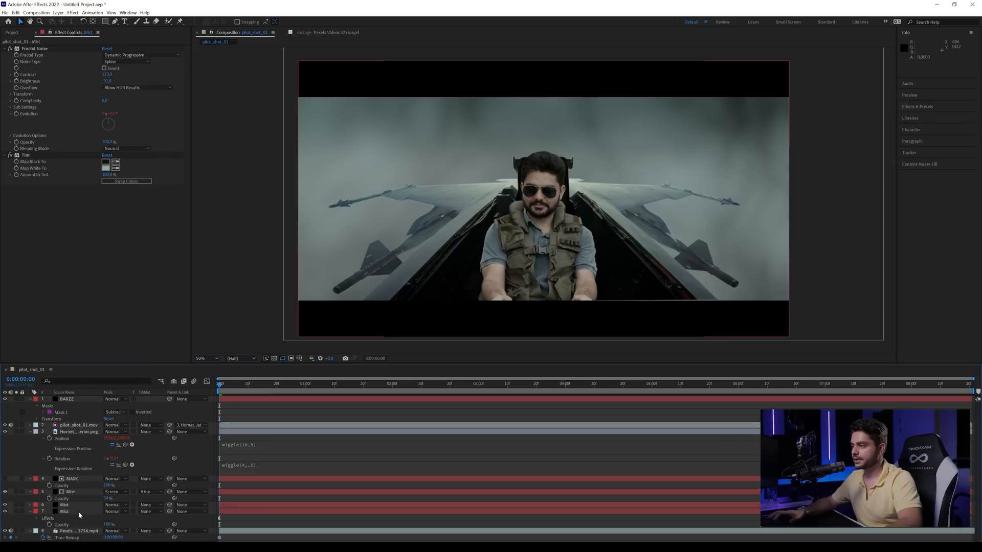
Reduce the Fractal Noise scale of the upper tinted Mist copy and set its blend mode to Screen
{"action": "left_click", "coordinate": [78, 511]}
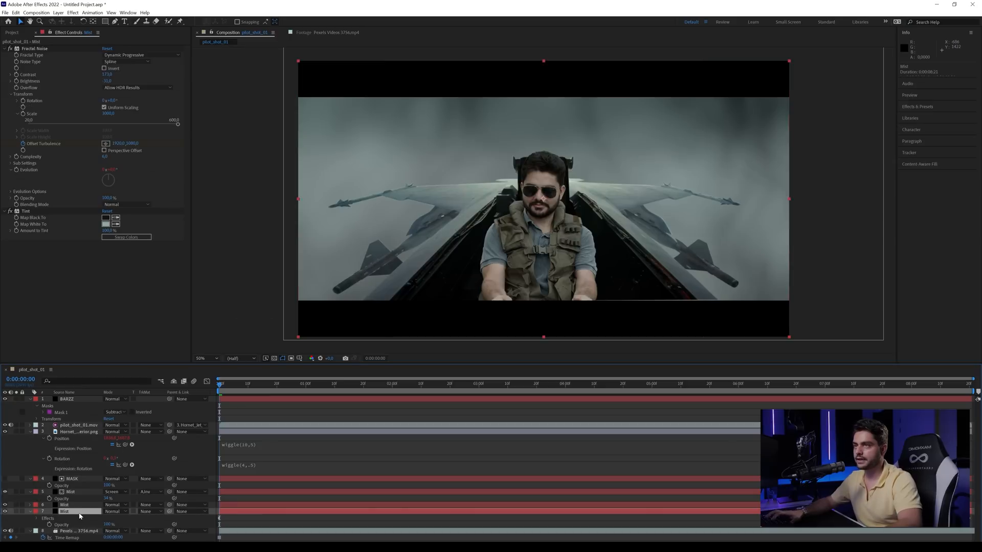
{"action": "left_click", "coordinate": [73, 506]}
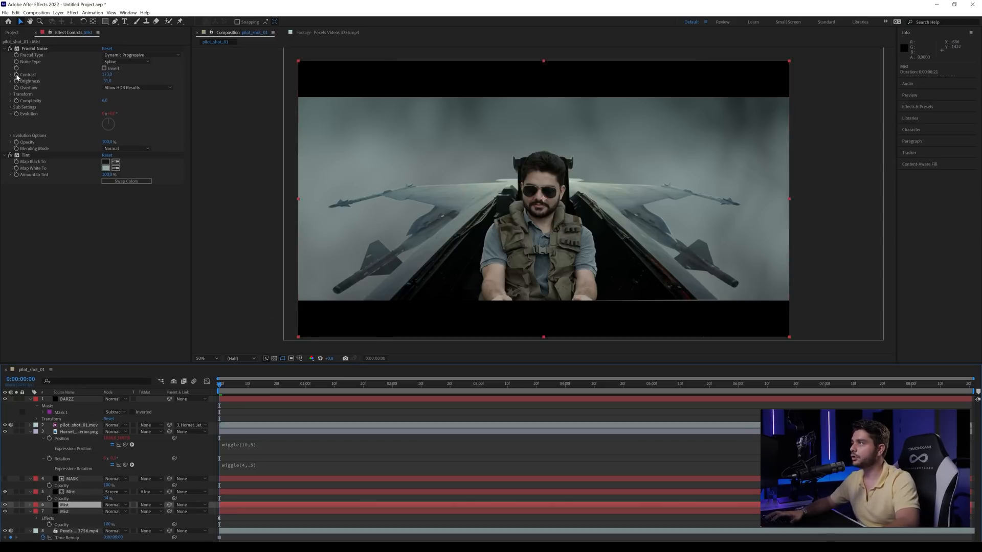
{"action": "left_click", "coordinate": [11, 94]}
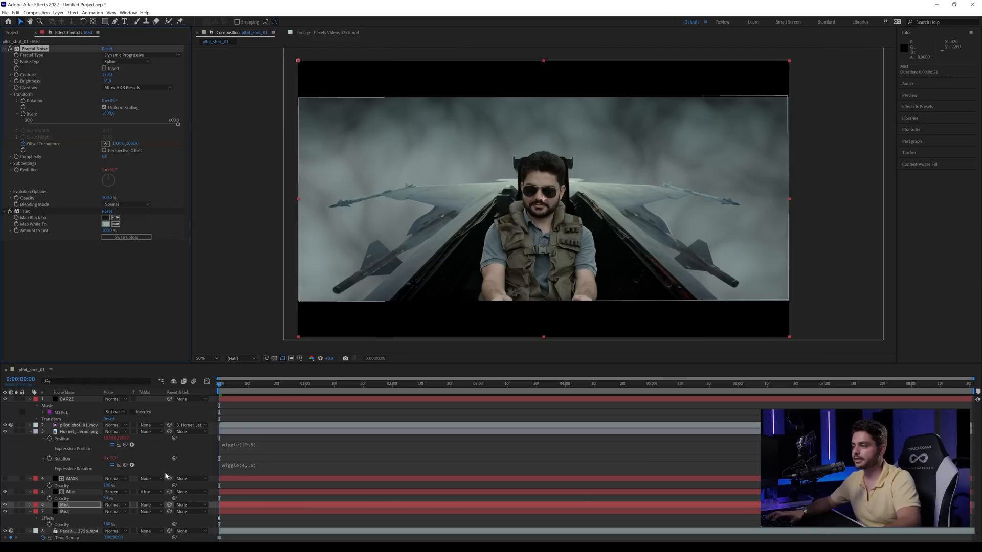
{"action": "left_click", "coordinate": [116, 505]}
{"action": "left_click", "coordinate": [138, 283]}
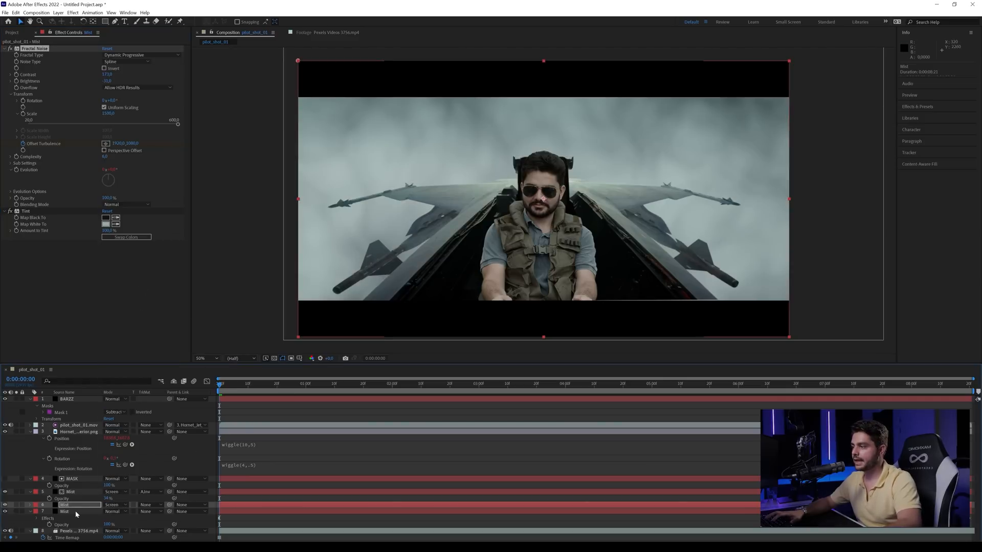
Lower the opacity of the bottom Mist layer so the ocean shows through, and preview the shot
{"action": "left_click", "coordinate": [76, 511]}
{"action": "key", "text": "t"}
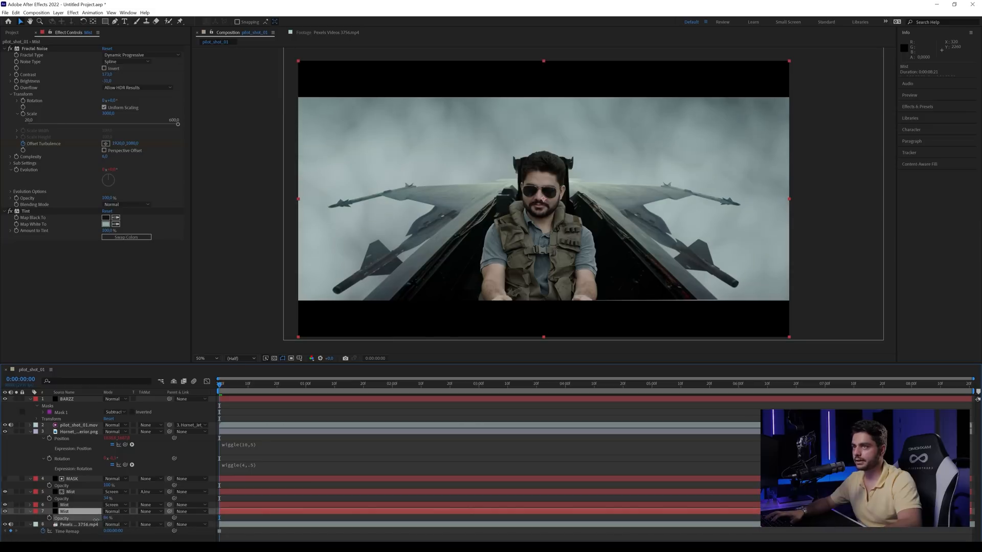
{"action": "left_click_drag", "start_coordinate": [95, 519], "coordinate": [104, 518]}
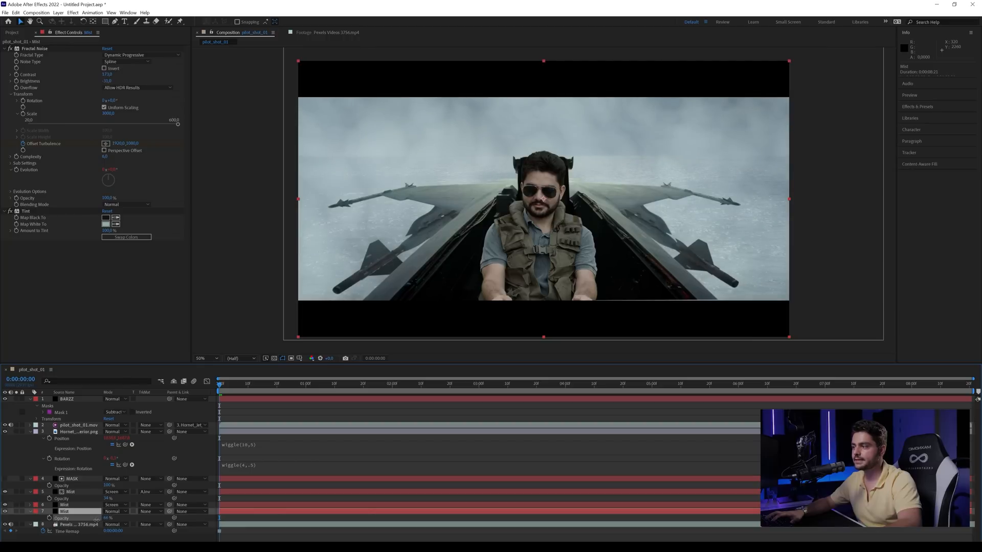
{"action": "key", "text": "space"}
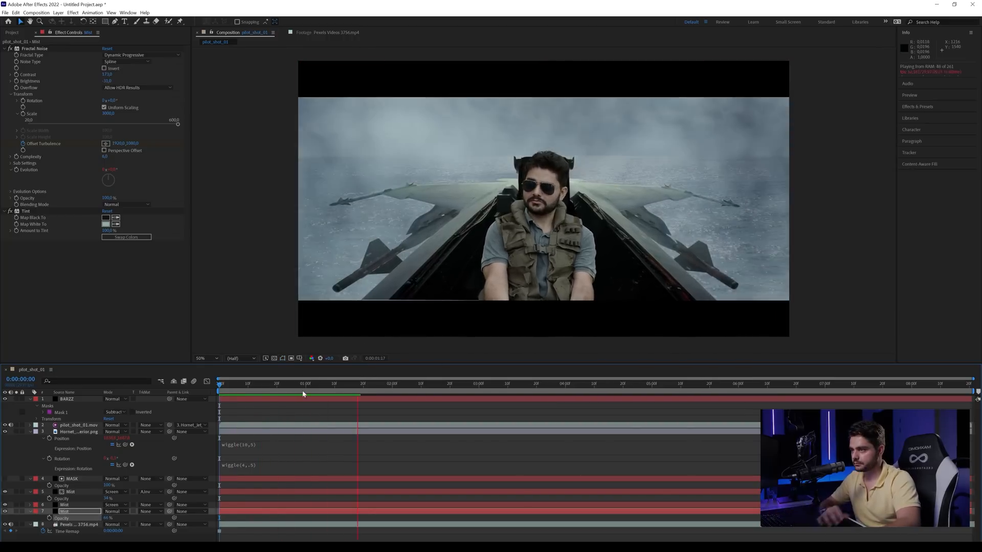
{"action": "key", "text": "space"}
Place a duplicate of the MASK layer above each tinted Mist copy and set both copies to Alpha Inverted Matte
{"action": "left_click", "coordinate": [73, 480]}
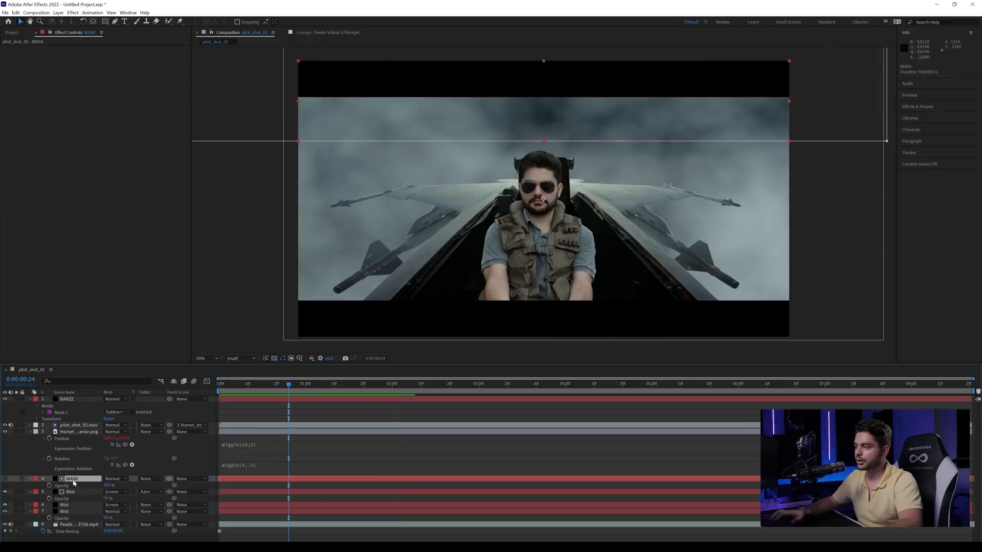
{"action": "key", "text": "ctrl+d"}
{"action": "left_click_drag", "start_coordinate": [73, 492], "coordinate": [69, 522]}
{"action": "key", "text": "ctrl+d"}
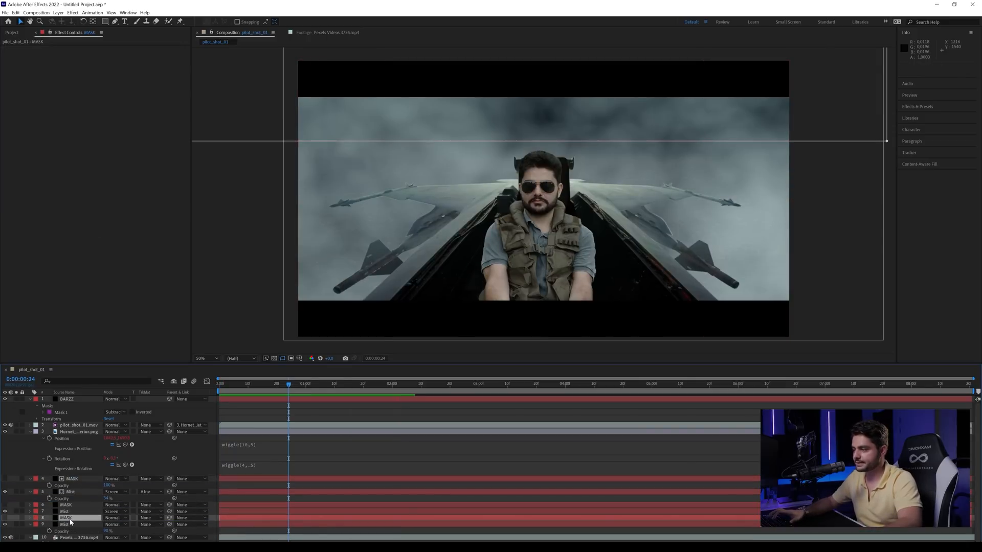
{"action": "left_click", "coordinate": [66, 524]}
{"action": "left_click", "coordinate": [65, 512], "text": "ctrl"}
{"action": "left_click", "coordinate": [149, 512]}
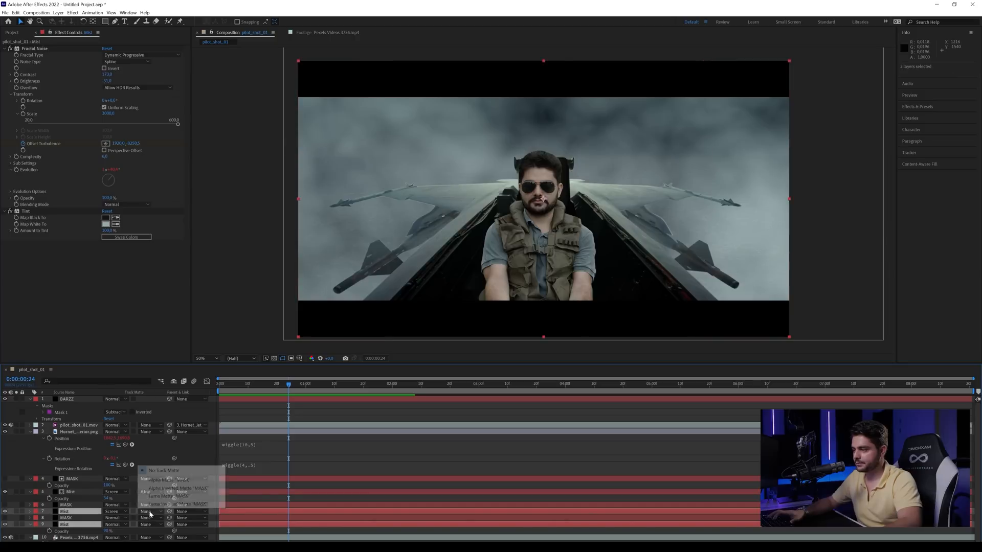
{"action": "left_click", "coordinate": [162, 489]}
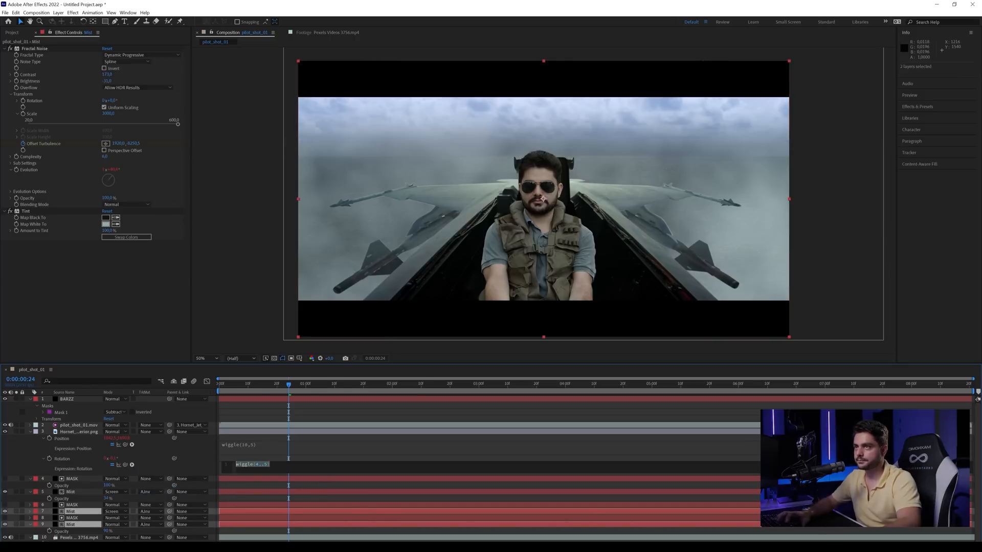
Set the middle MASK layer's mask feather to 2155 pixels and raise the lower edge of the bottom MASK layer's mask
{"action": "key", "text": "Home"}
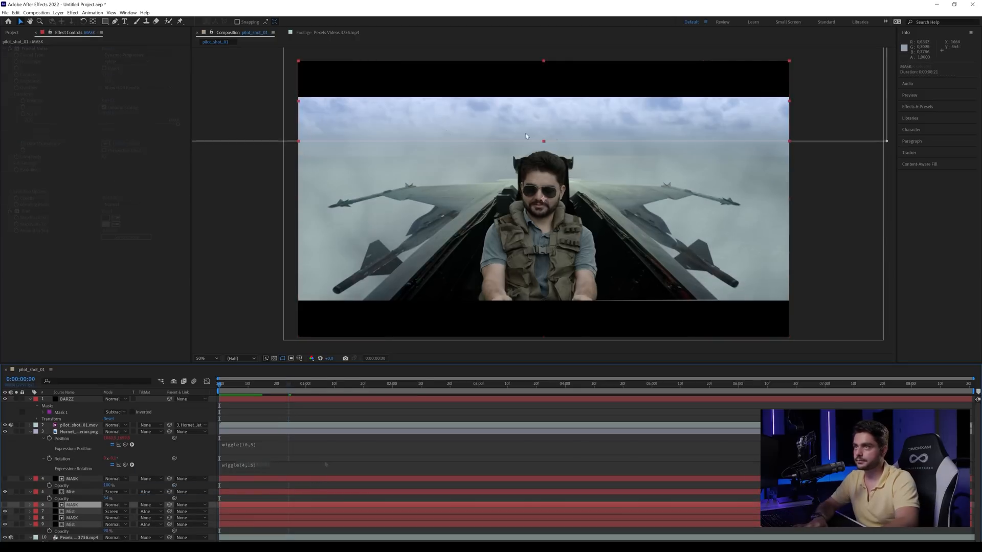
{"action": "key", "text": "f"}
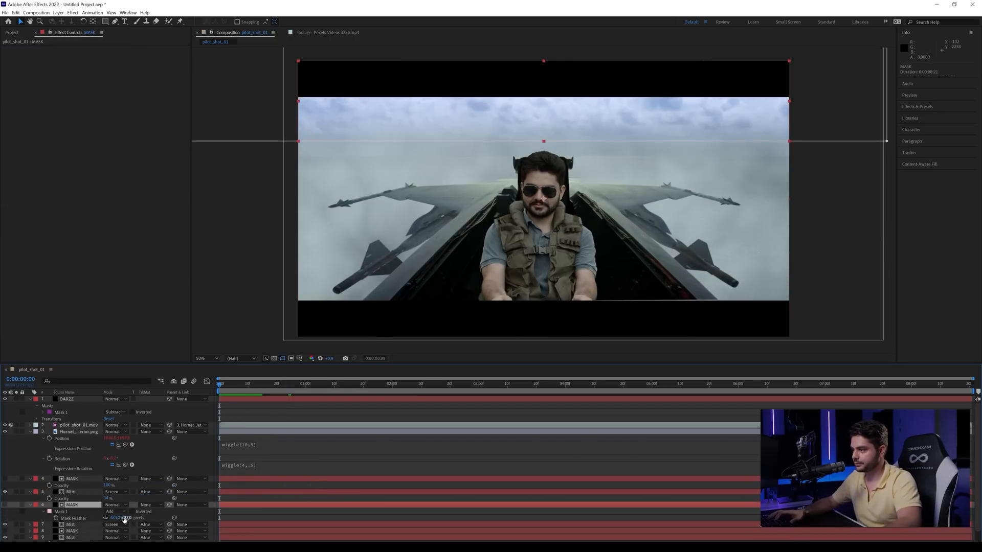
{"action": "left_click_drag", "start_coordinate": [124, 520], "coordinate": [603, 465]}
{"action": "left_click", "coordinate": [72, 531]}
{"action": "double_click", "coordinate": [886, 141]}
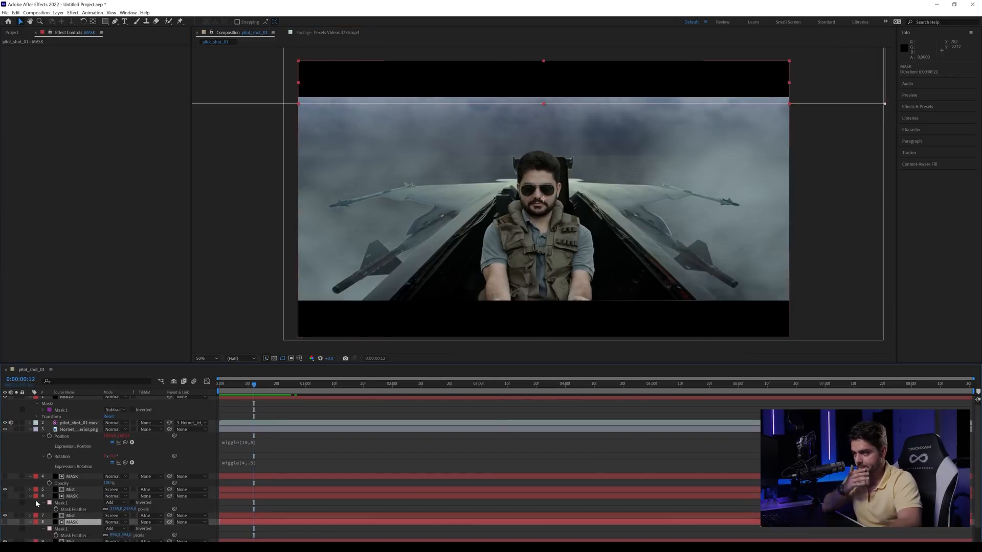
Map black to grey in the bottom Mist layer's Tint effect and preview the shot
{"action": "left_click", "coordinate": [6, 515]}
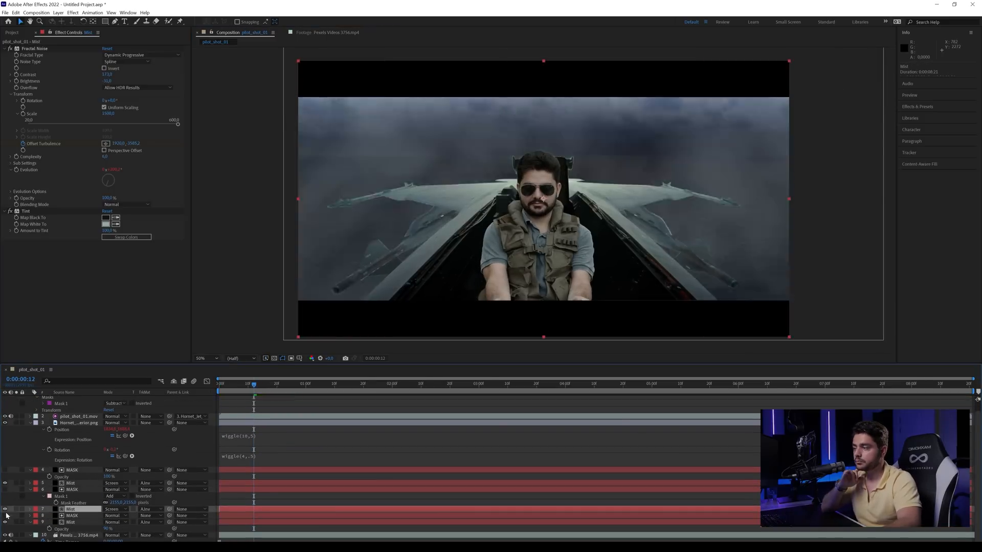
{"action": "key", "text": "space"}
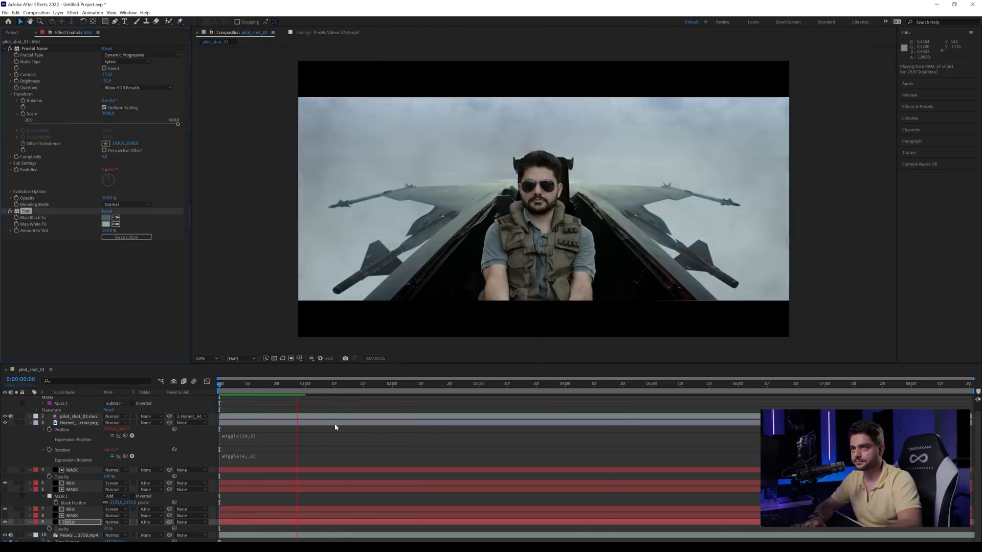
{"action": "left_click", "coordinate": [332, 389]}
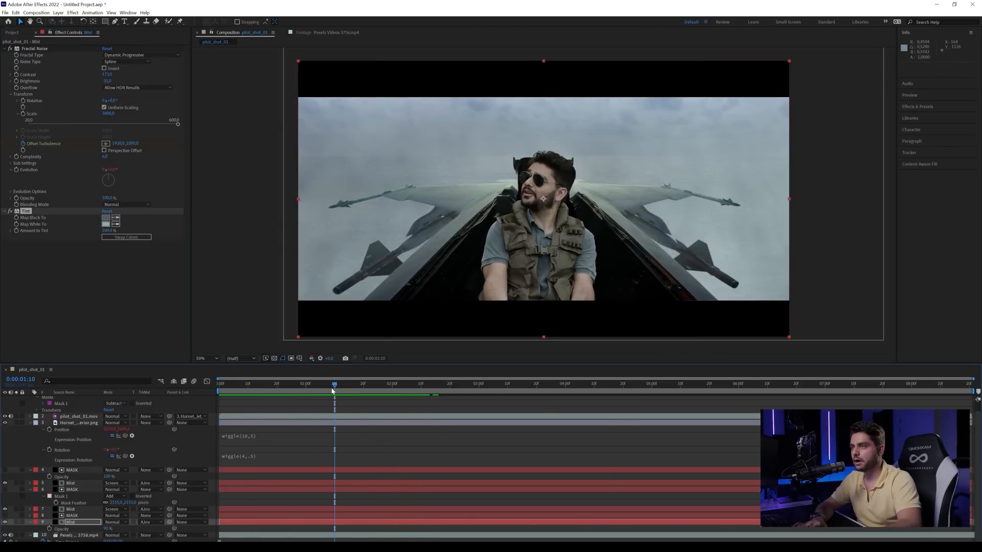
{"action": "left_click_drag", "start_coordinate": [333, 391], "coordinate": [319, 408]}
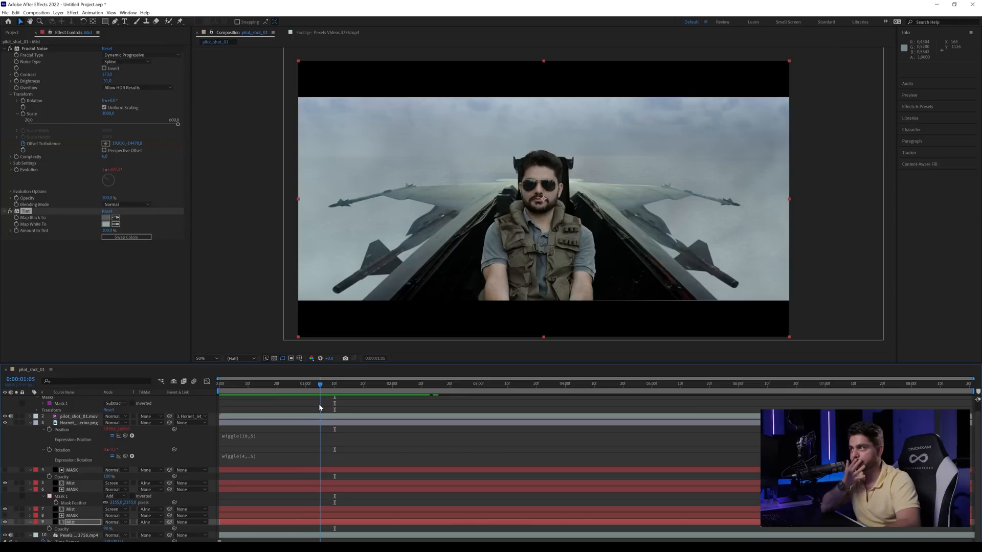
Copy the CC Power Pin effect from the top Mist layer onto the bottom Mist layer and preview the motion
{"action": "left_click", "coordinate": [72, 484]}
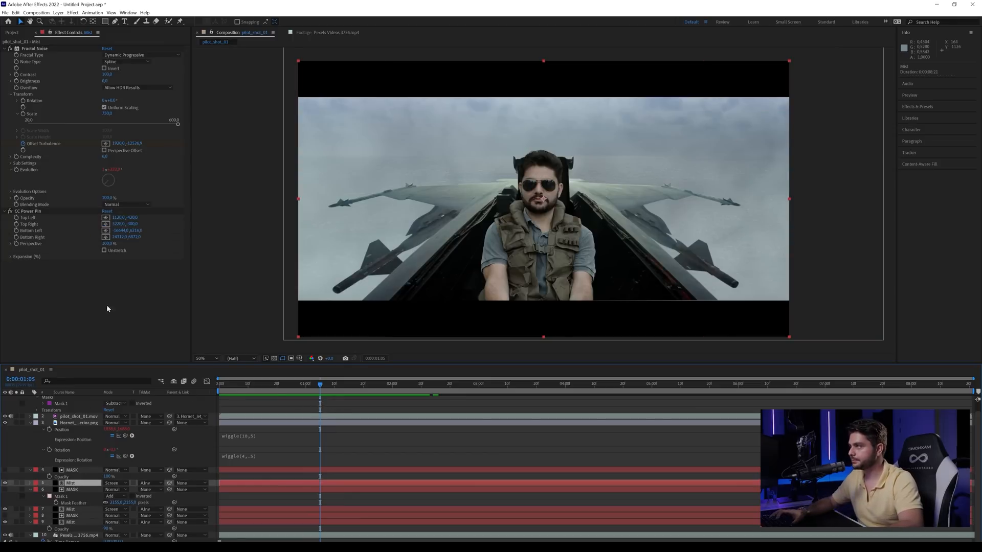
{"action": "left_click", "coordinate": [40, 212]}
{"action": "left_click", "coordinate": [71, 510]}
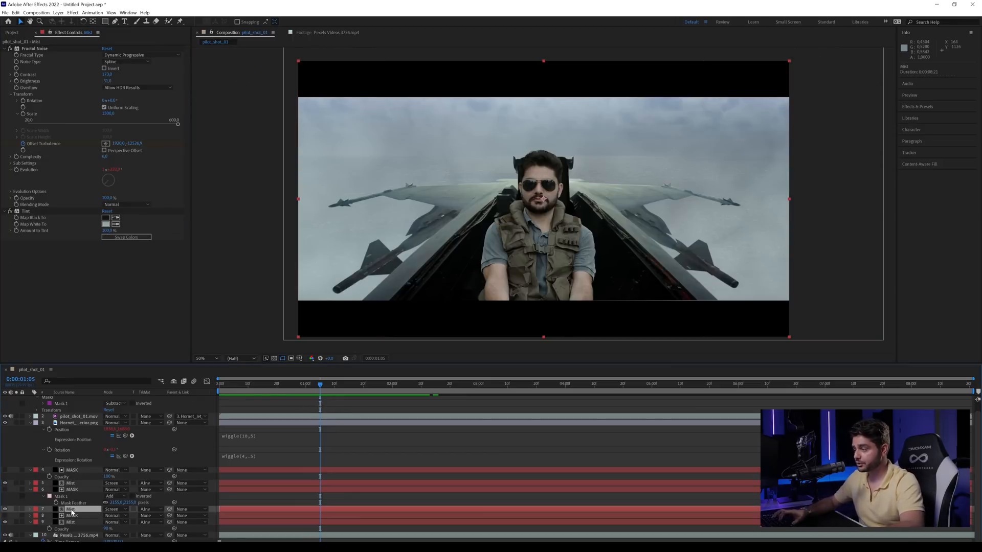
{"action": "left_click", "coordinate": [72, 523]}
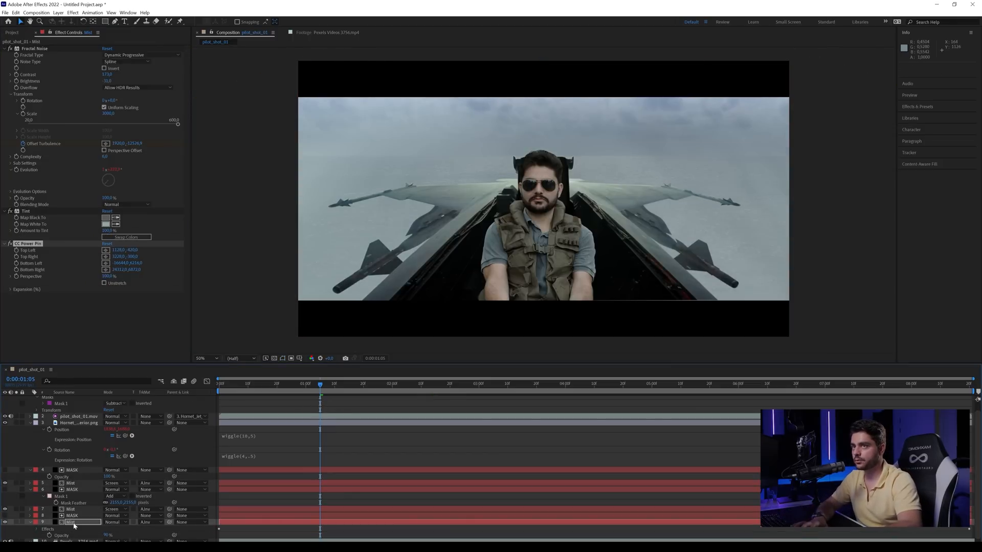
{"action": "key", "text": "space"}
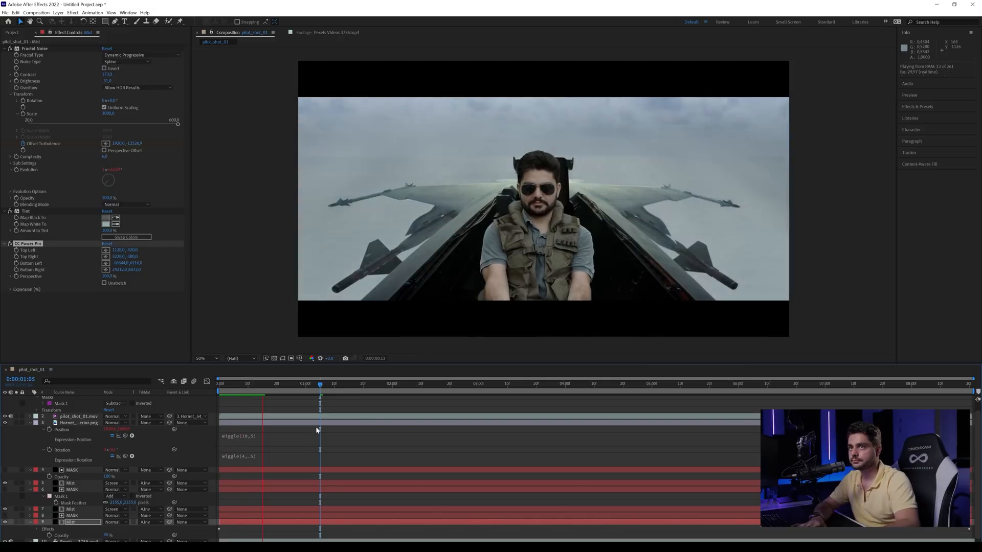
{"action": "left_click", "coordinate": [221, 388]}
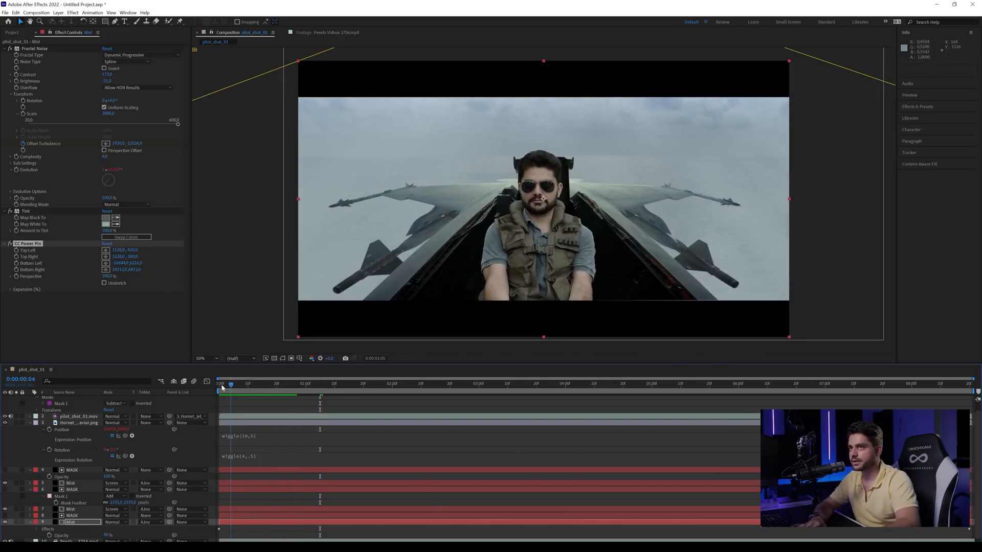
{"action": "key", "text": "space"}
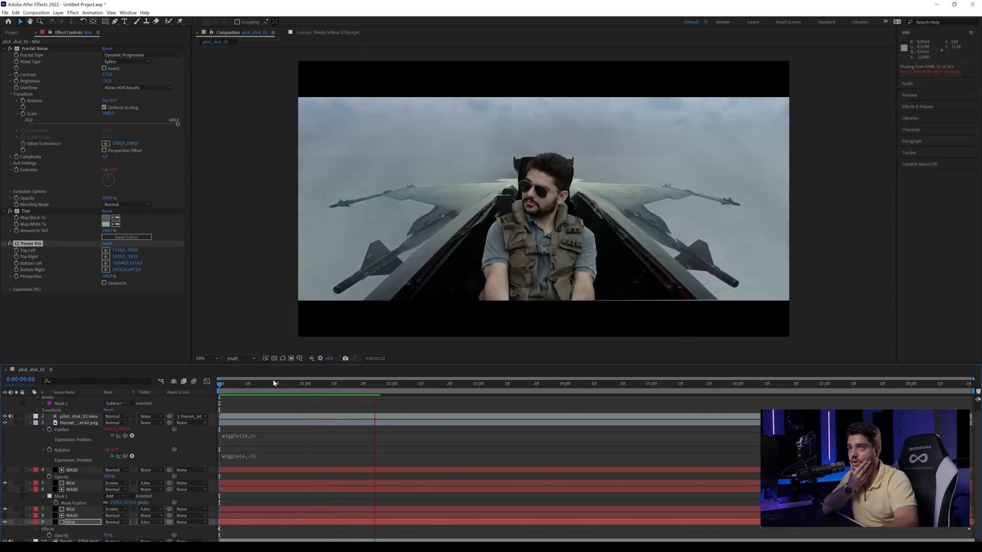
{"action": "left_click", "coordinate": [257, 384]}
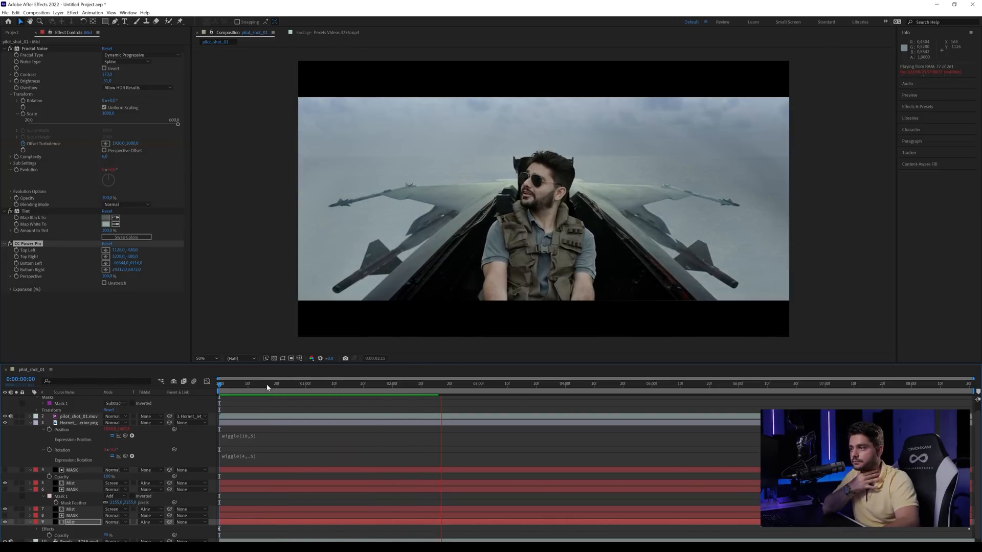
{"action": "key", "text": "Home"}
Animate the ocean footage's position with a keyframe at the start and a lowered position at 0:00:02:10, and preview it
{"action": "scroll", "coordinate": [213, 519], "scroll_direction": "down", "scroll_amount": 1}
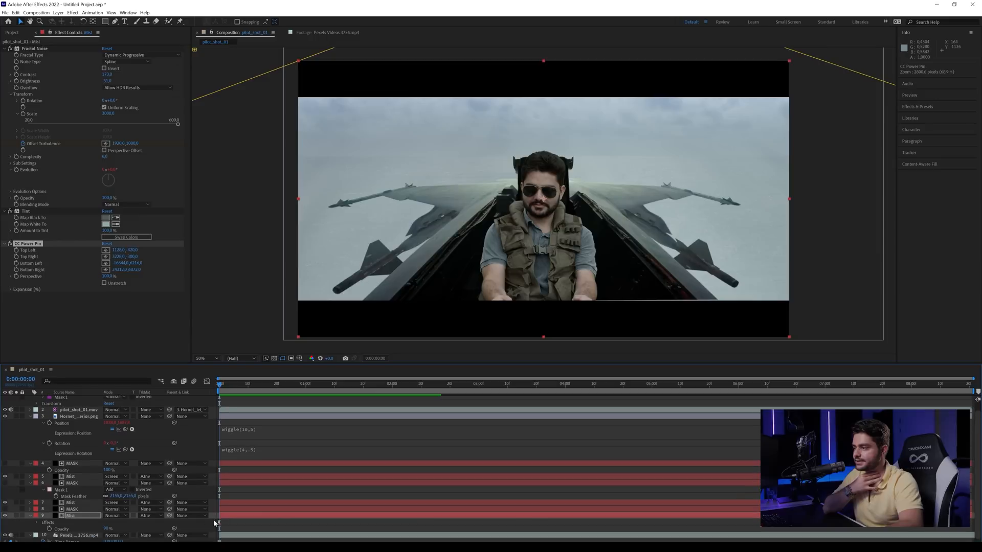
{"action": "left_click", "coordinate": [87, 536]}
{"action": "scroll", "coordinate": [103, 526], "scroll_direction": "up", "scroll_amount": 1}
{"action": "left_click", "coordinate": [104, 526]}
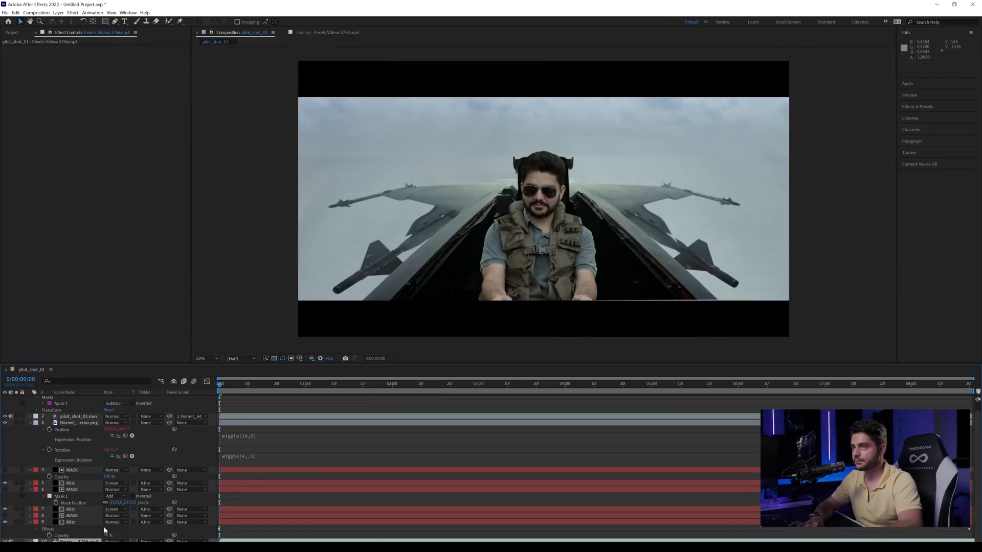
{"action": "key", "text": "space"}
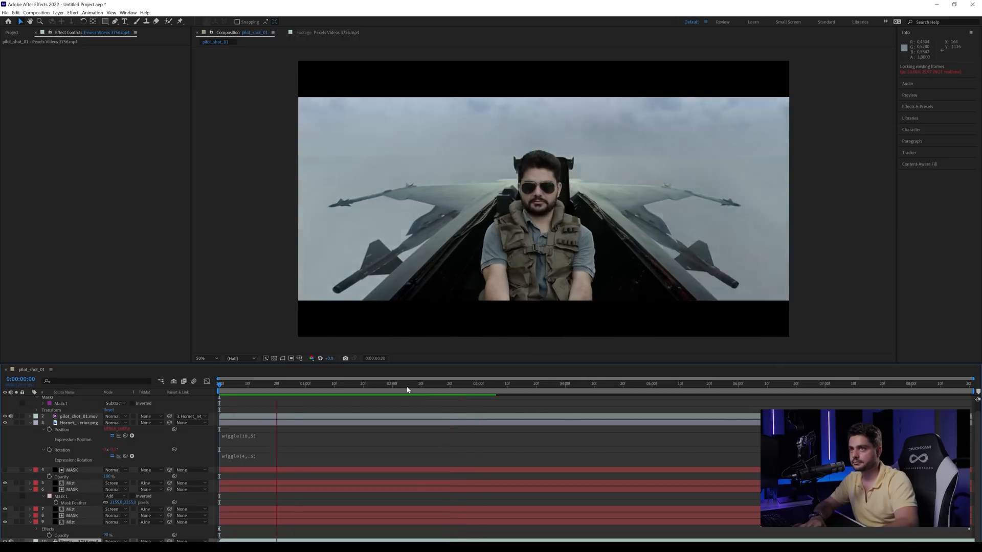
{"action": "key", "text": "space"}
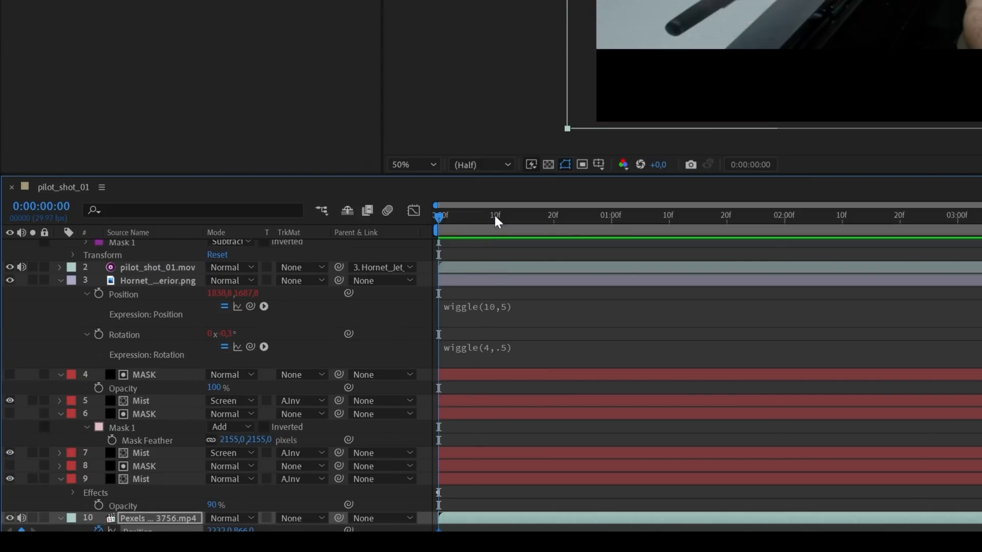
{"action": "left_click_drag", "start_coordinate": [495, 220], "coordinate": [843, 242]}
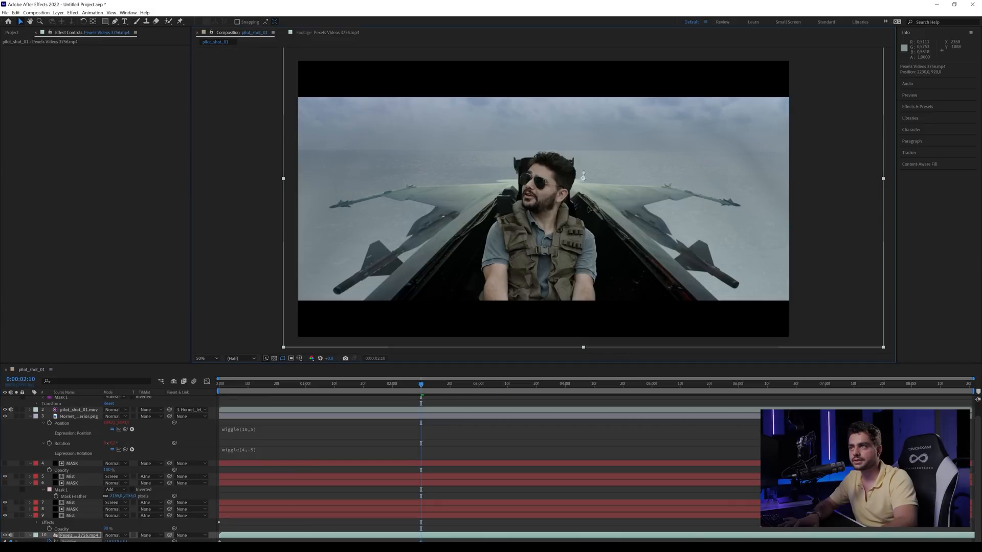
{"action": "key", "text": "space"}
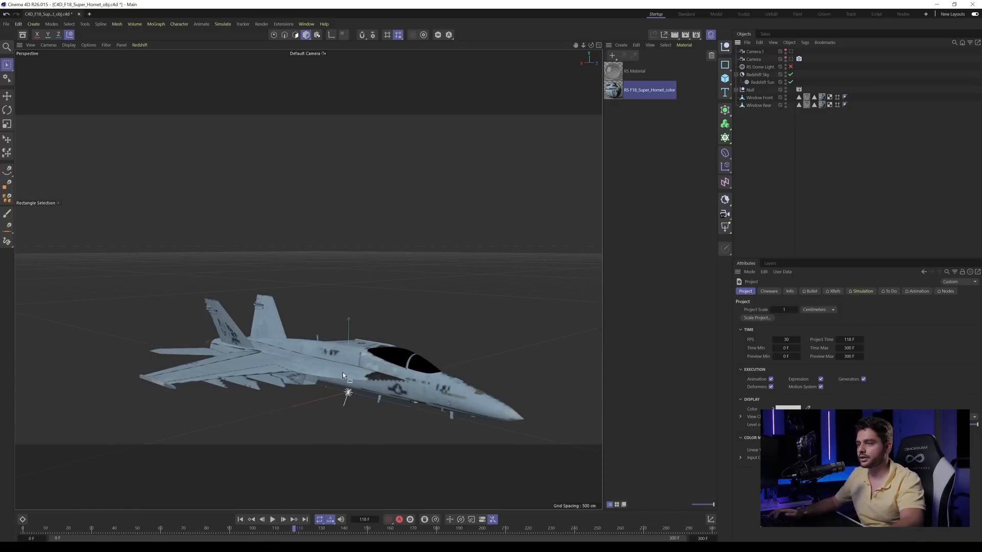
Switch to Cinema 4D and inspect the F-18 Super Hornet model from several angles, selecting the jet body
{"action": "left_click", "coordinate": [636, 238]}
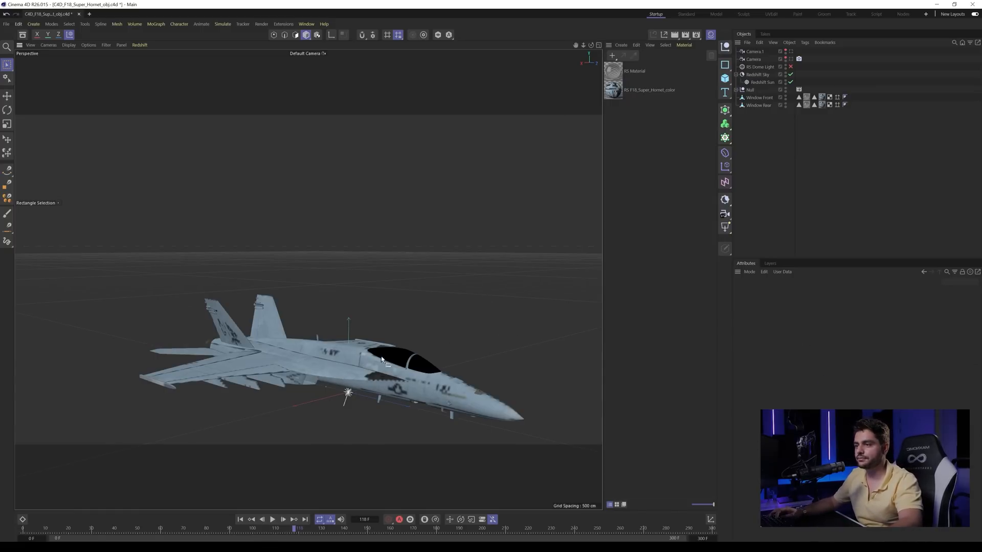
{"action": "left_click_drag", "start_coordinate": [382, 360], "coordinate": [411, 313]}
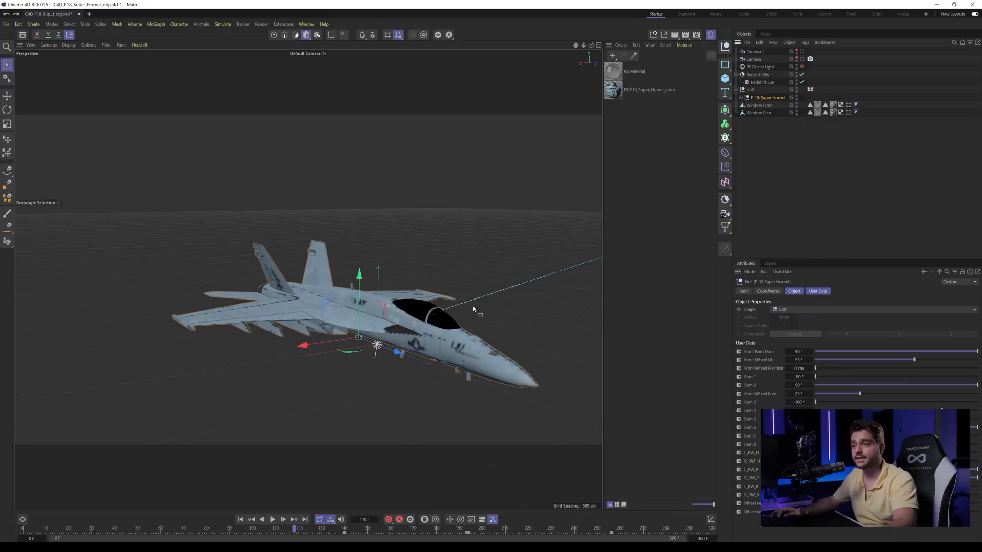
{"action": "left_click", "coordinate": [377, 368]}
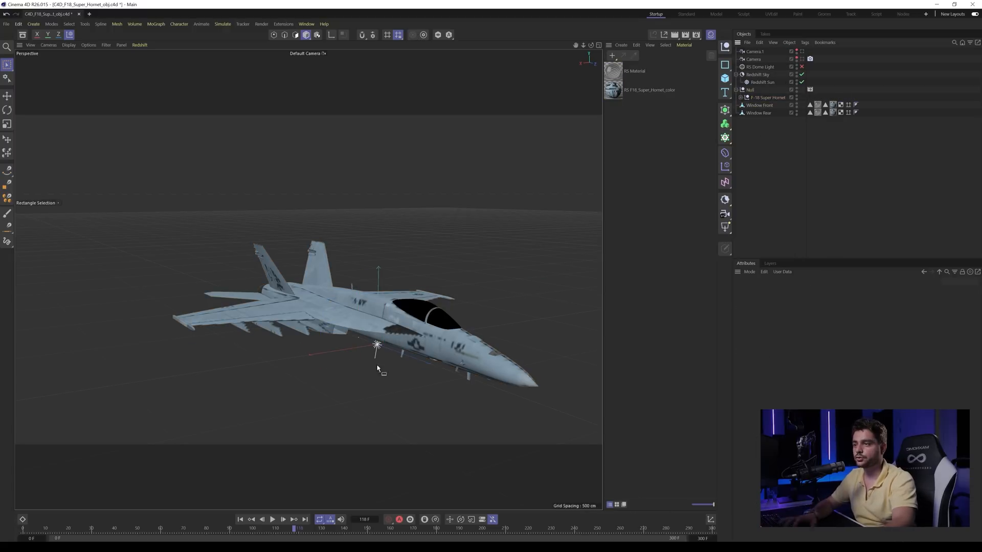
{"action": "left_click_drag", "start_coordinate": [437, 366], "coordinate": [438, 334]}
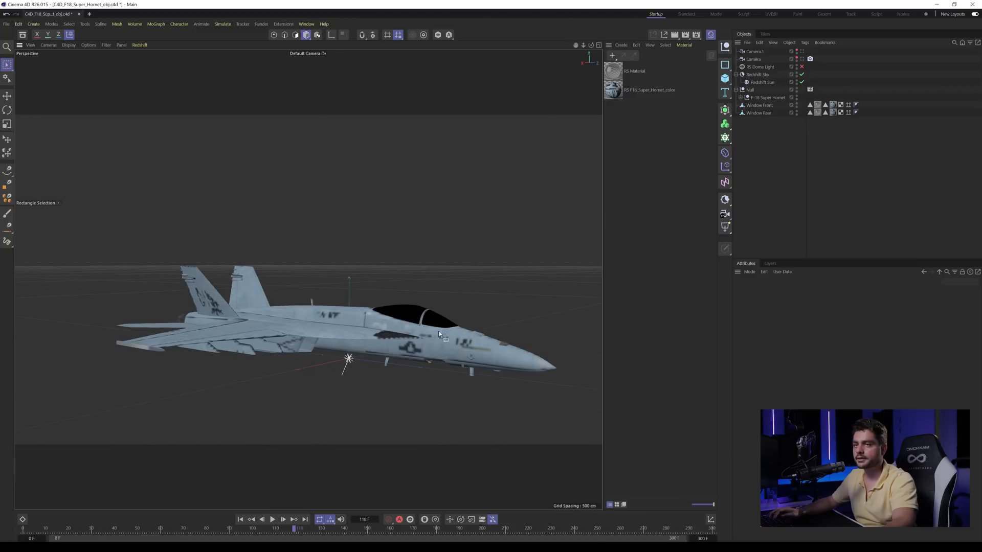
{"action": "left_click", "coordinate": [464, 344]}
{"action": "key", "text": "e"}
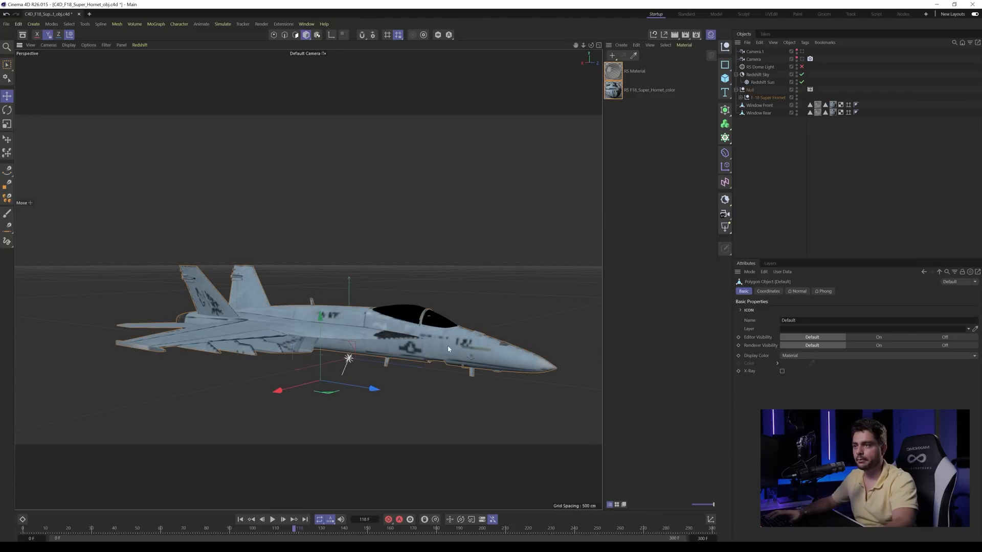
Expand the F-18 Super Hornet group in polygon mode and hide the Window Front and Window Rear objects
{"action": "left_click", "coordinate": [296, 35]}
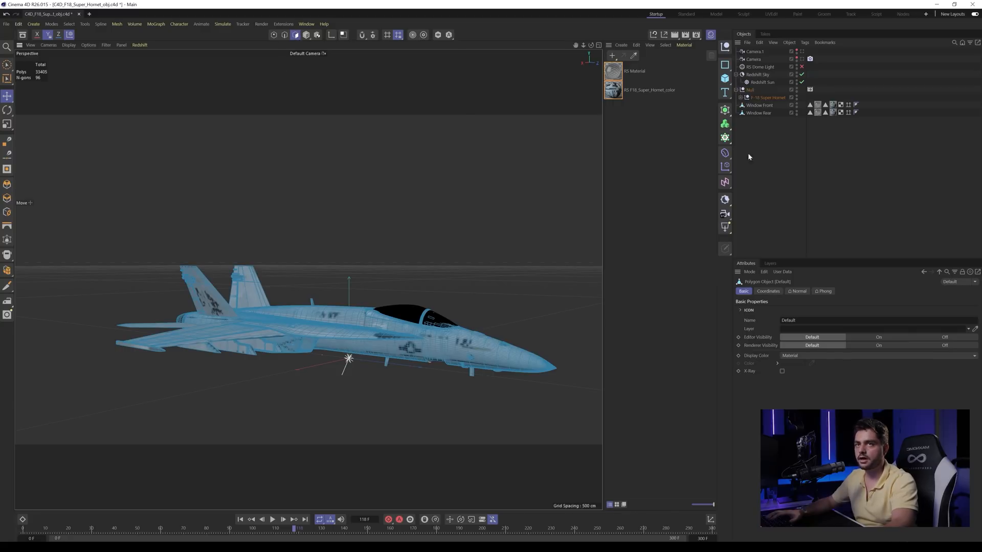
{"action": "left_click", "coordinate": [741, 98]}
{"action": "left_click", "coordinate": [760, 235]}
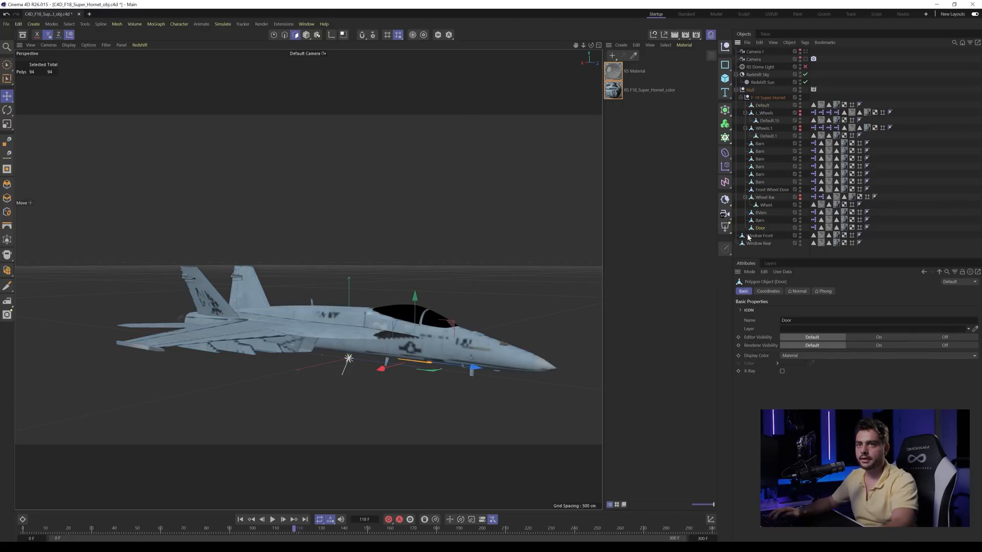
{"action": "mouse_move", "coordinate": [388, 328]}
{"action": "left_mouse_down"}
{"action": "mouse_move", "coordinate": [358, 307]}
{"action": "mouse_move", "coordinate": [404, 329]}
{"action": "left_mouse_up"}
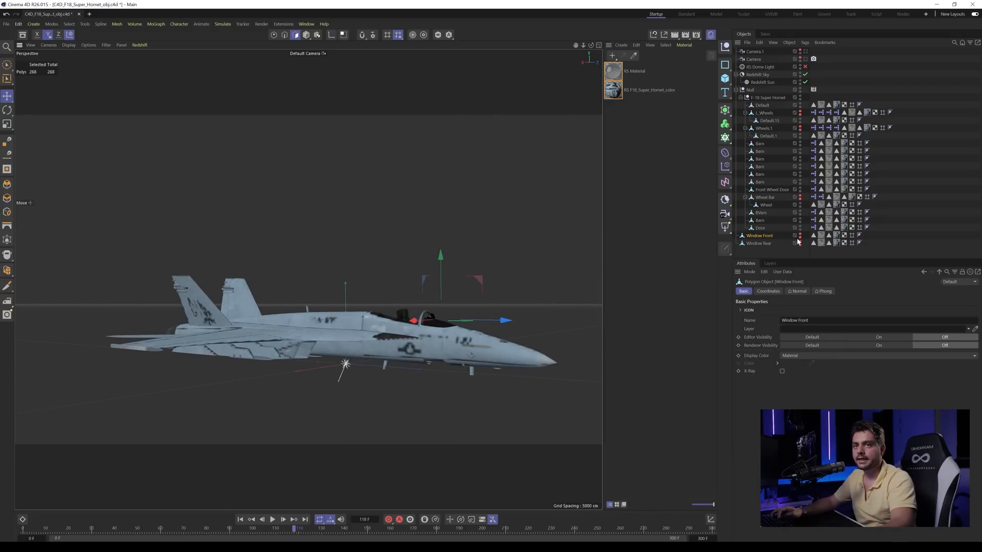
Hide the null holding the jet and show only Window Front and Window Rear in the viewport
{"action": "left_click", "coordinate": [800, 90]}
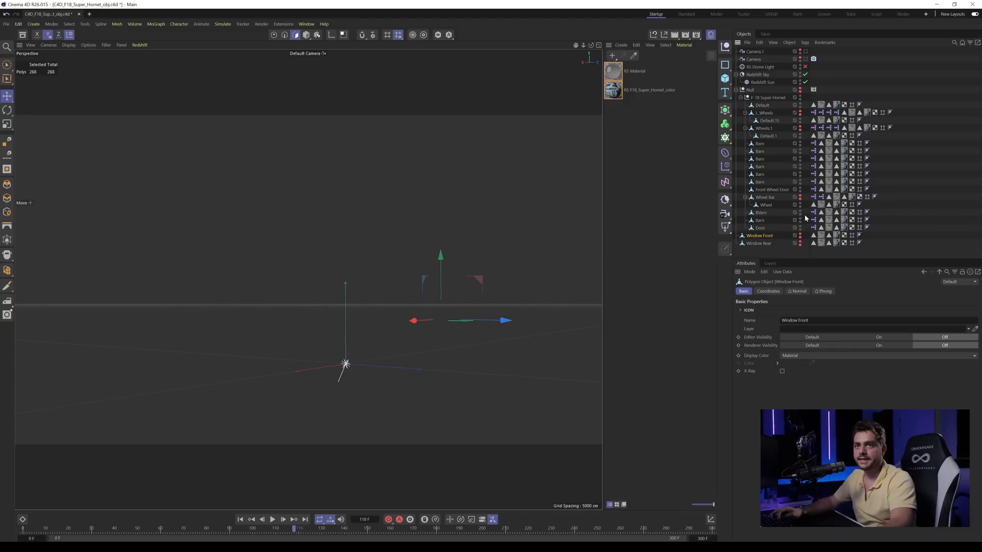
{"action": "left_click", "coordinate": [800, 236]}
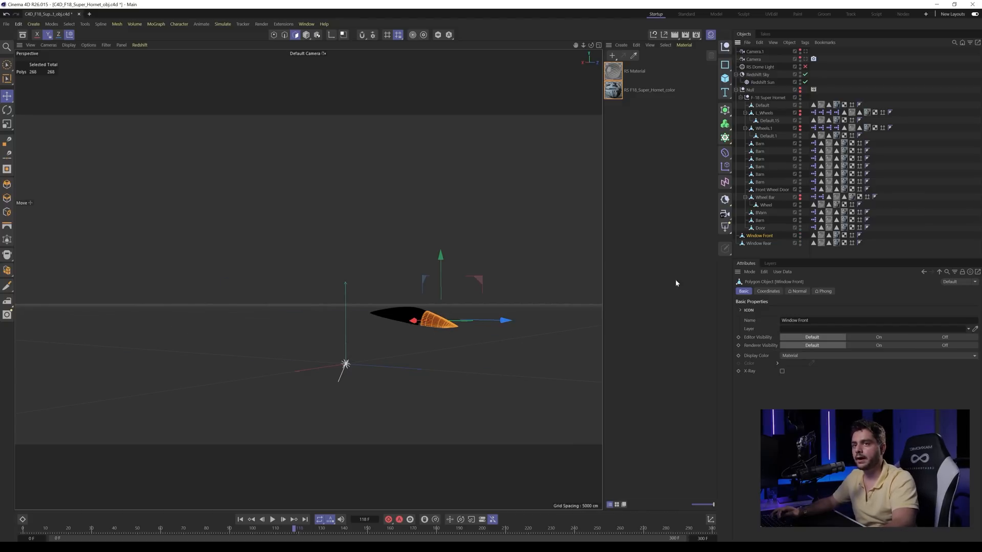
{"action": "left_click", "coordinate": [761, 250]}
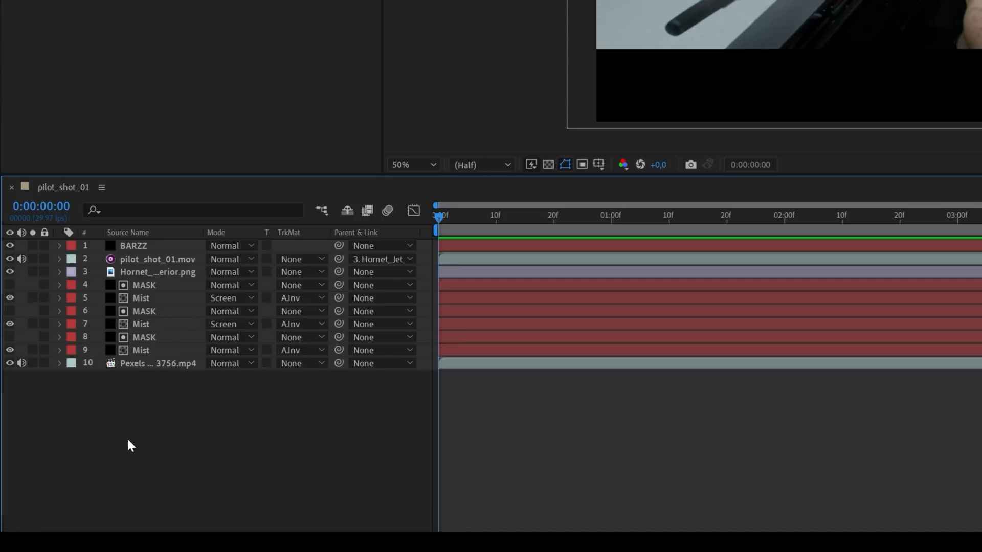
Switch back to After Effects and create a black 3840 × 2160 px solid named Element in pilot_shot_01
{"action": "right_click", "coordinate": [127, 438]}
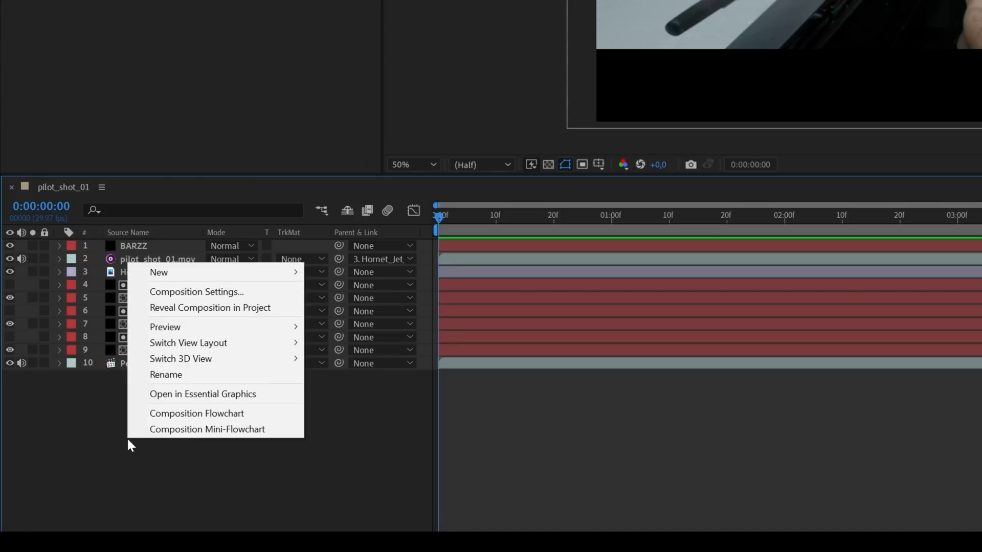
{"action": "mouse_move", "coordinate": [294, 271]}
{"action": "left_click", "coordinate": [361, 306]}
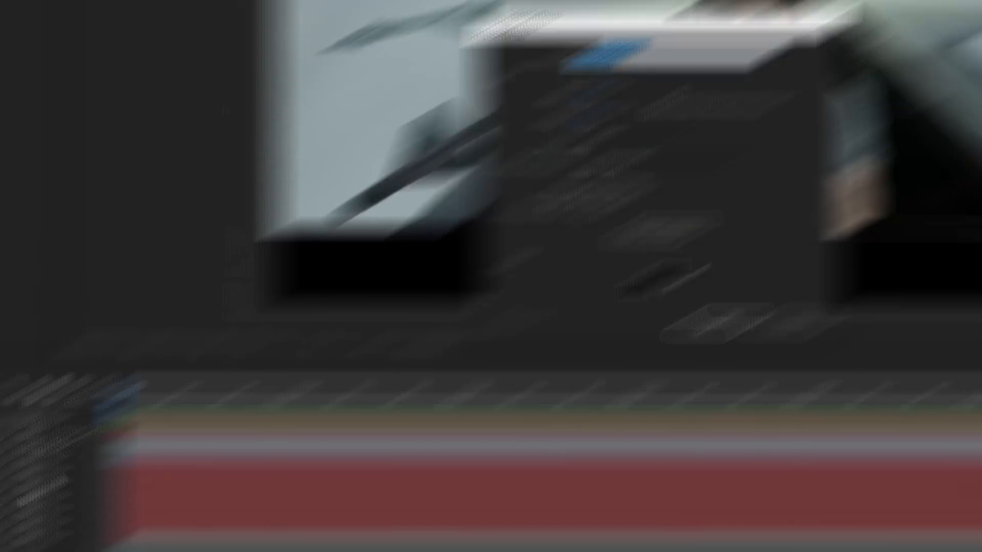
{"action": "type", "text": "Element"}
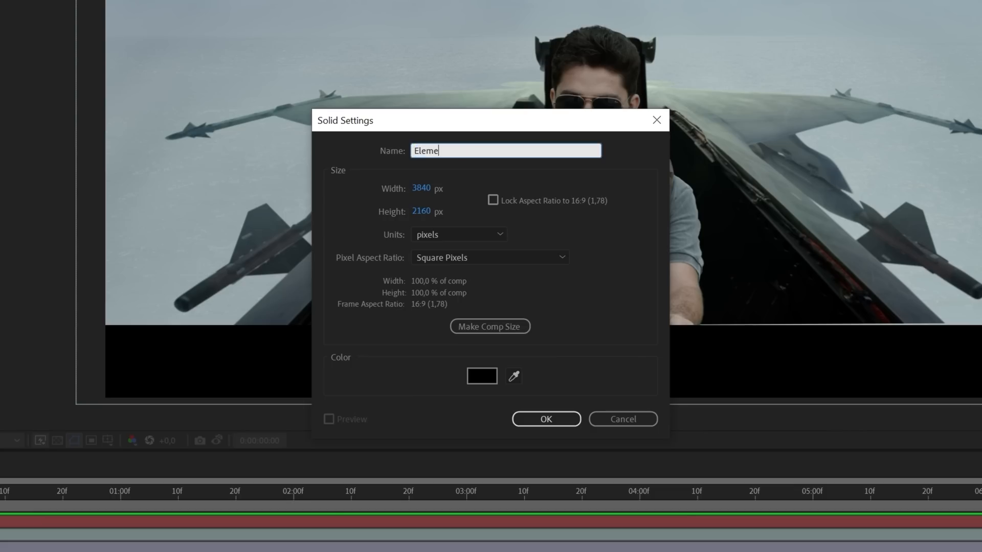
{"action": "key", "text": "Return"}
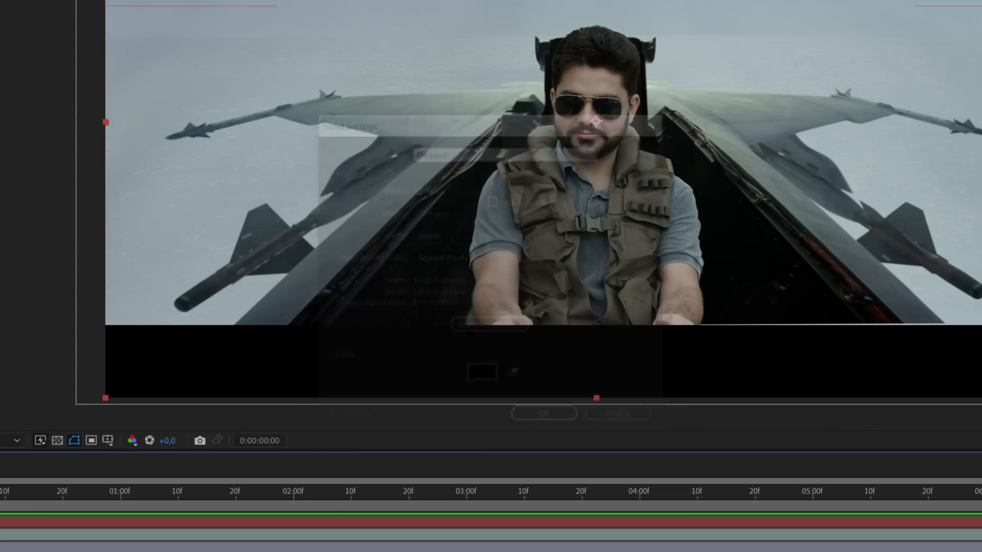
Apply the Element effect to the Element solid and open its Scene Setup
{"action": "key", "text": "ctrl+space"}
{"action": "type", "text": "eleme"}
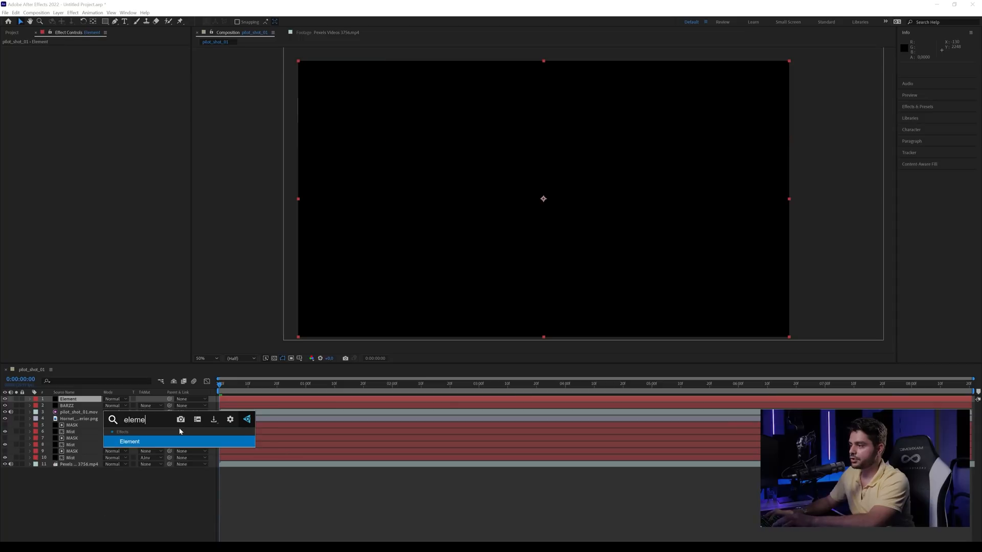
{"action": "key", "text": "Return"}
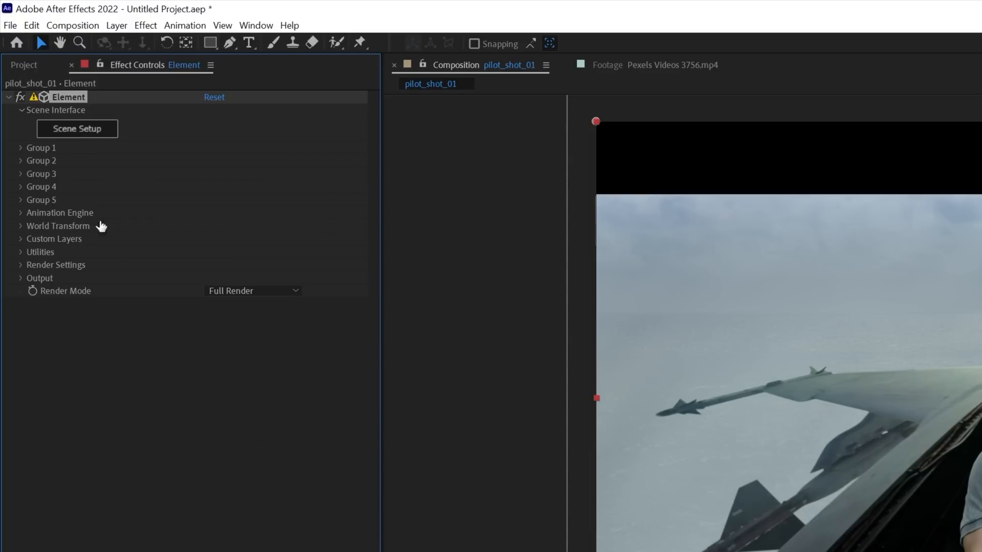
{"action": "left_click", "coordinate": [77, 128]}
Import Jet_C4D_No_Window.obj into the Element scene, accepting the default import preferences
{"action": "left_click", "coordinate": [72, 50]}
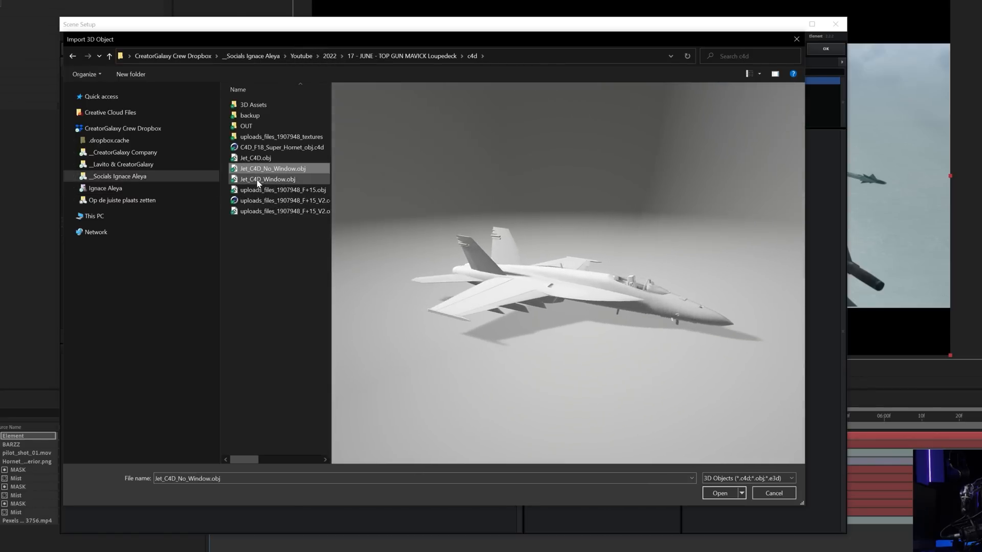
{"action": "left_click", "coordinate": [261, 179]}
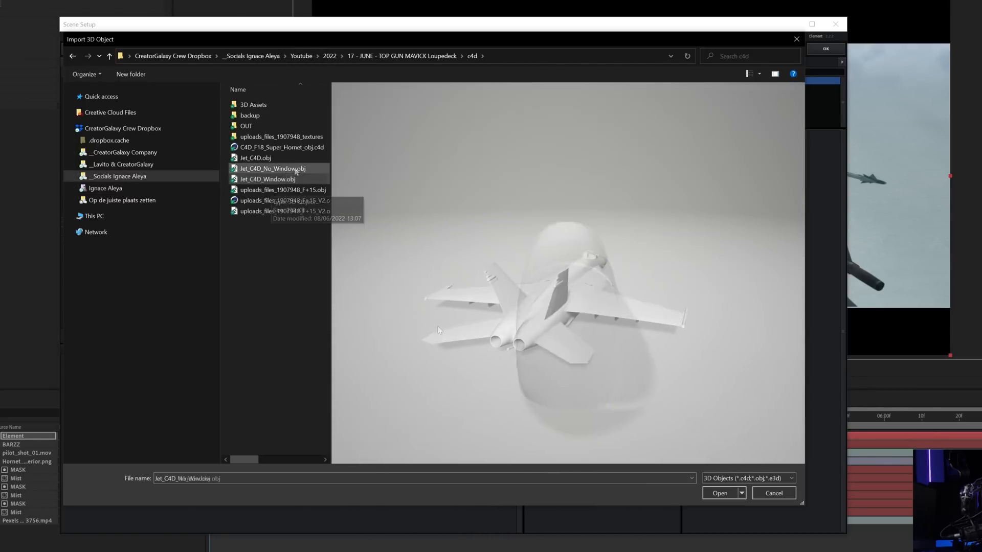
{"action": "left_click", "coordinate": [724, 493]}
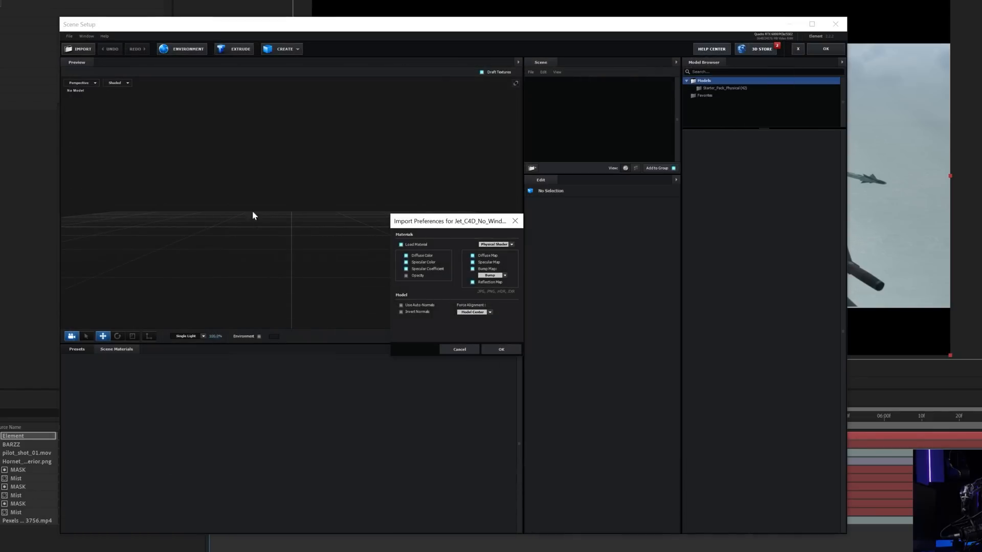
{"action": "left_click", "coordinate": [501, 350]}
Import Jet_C4D_Window.obj into the same scene with the default import preferences
{"action": "left_click", "coordinate": [79, 48]}
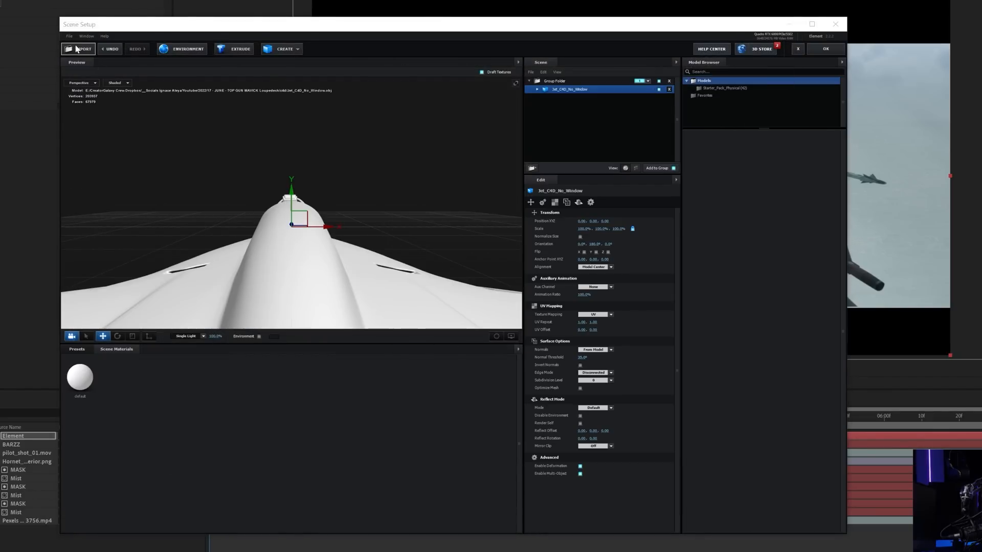
{"action": "left_click", "coordinate": [269, 180]}
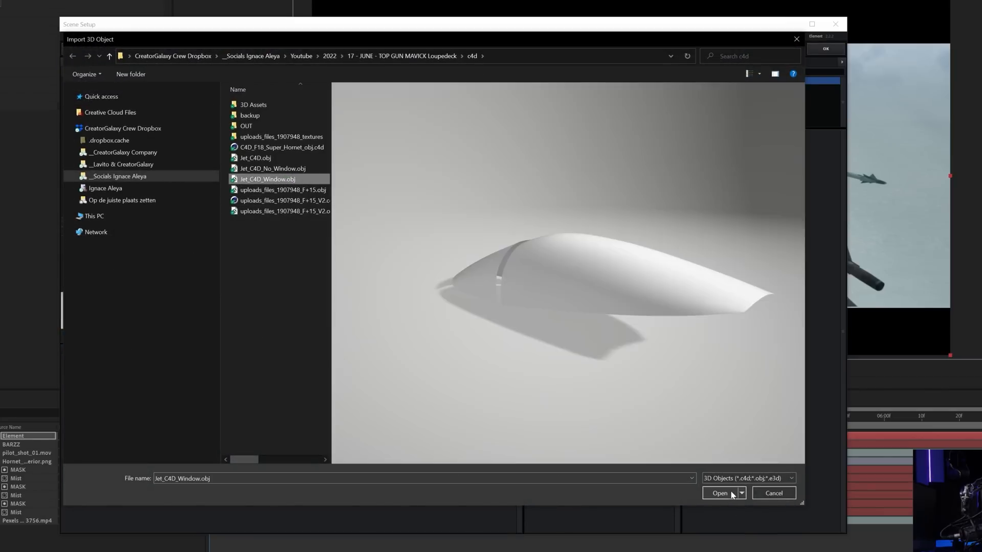
{"action": "left_click", "coordinate": [731, 494]}
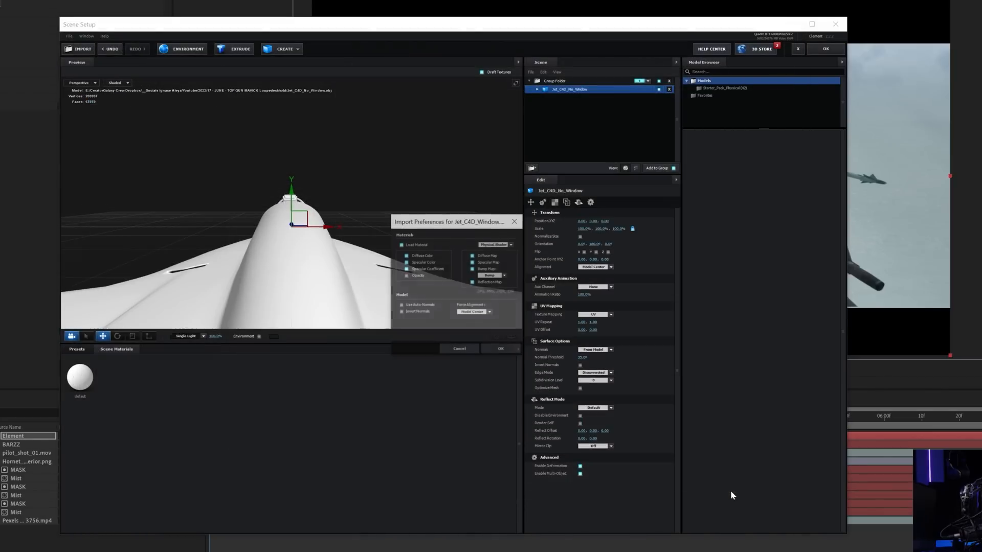
{"action": "left_click", "coordinate": [498, 352]}
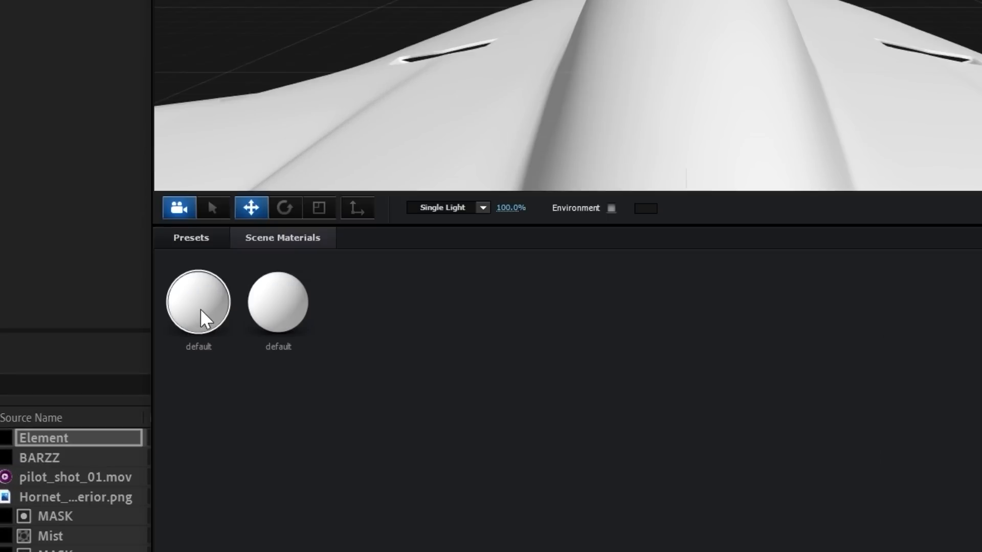
Load F18_Super_Hornet_diffuse.jpg as the Diffuse texture of the jet body's material, dismissing the texture size warning
{"action": "left_click", "coordinate": [201, 312]}
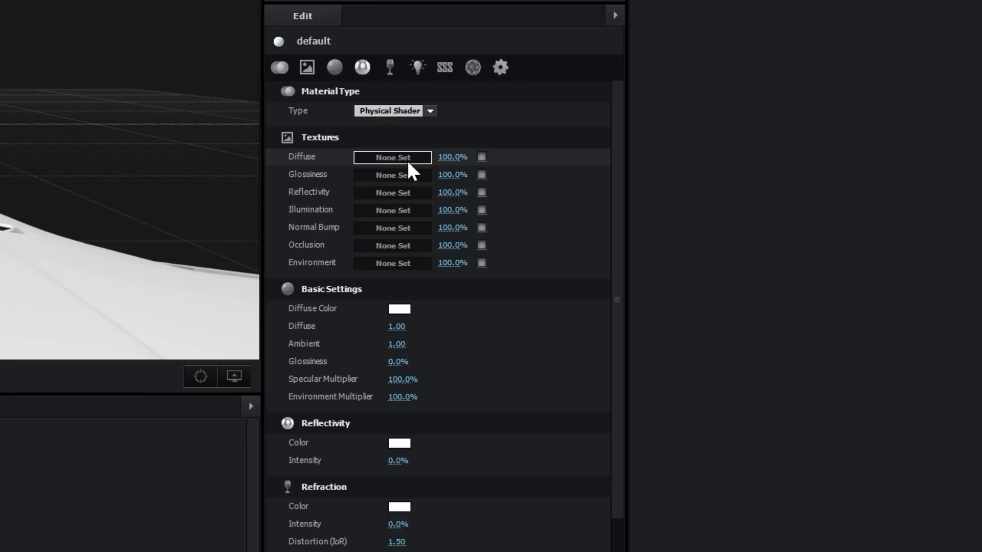
{"action": "left_click", "coordinate": [407, 160]}
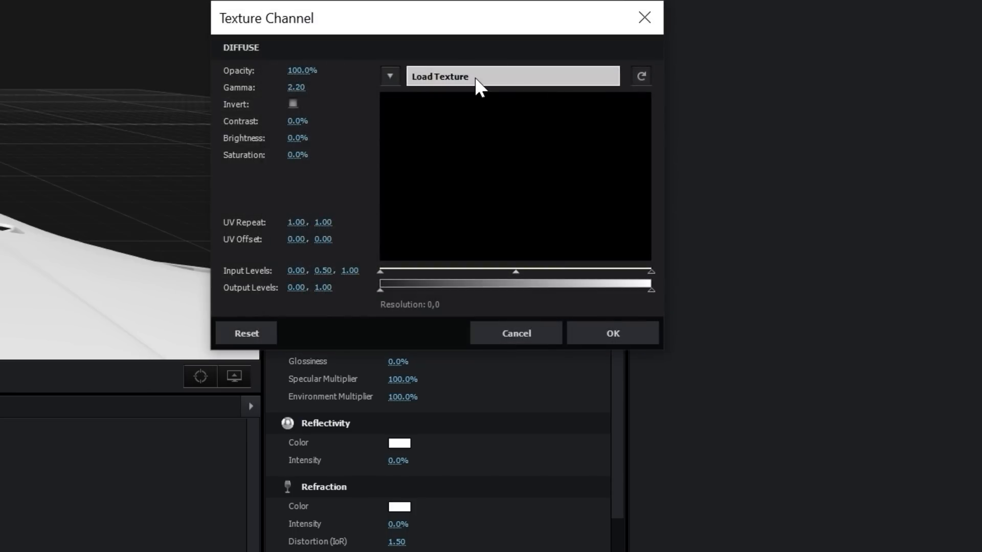
{"action": "left_click", "coordinate": [477, 82]}
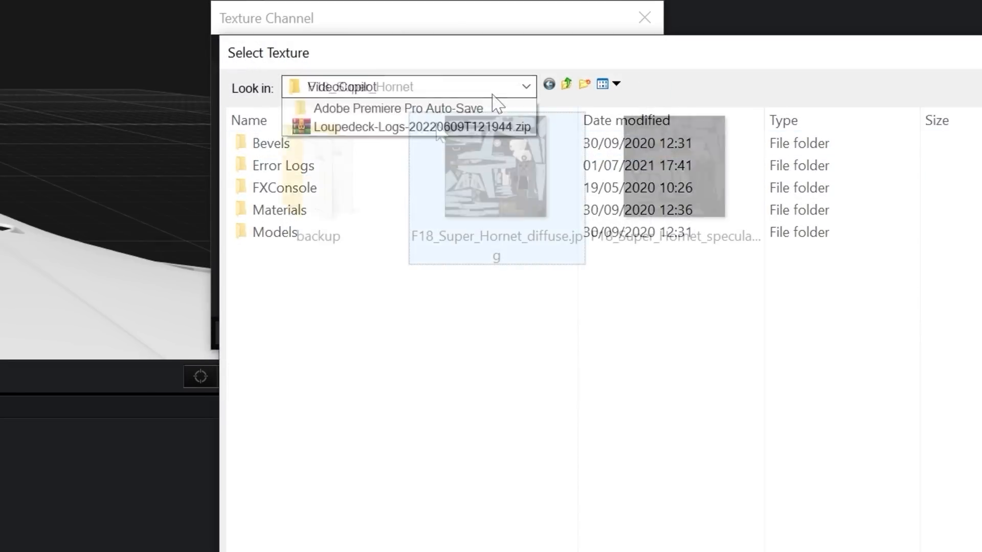
{"action": "key", "text": "Return"}
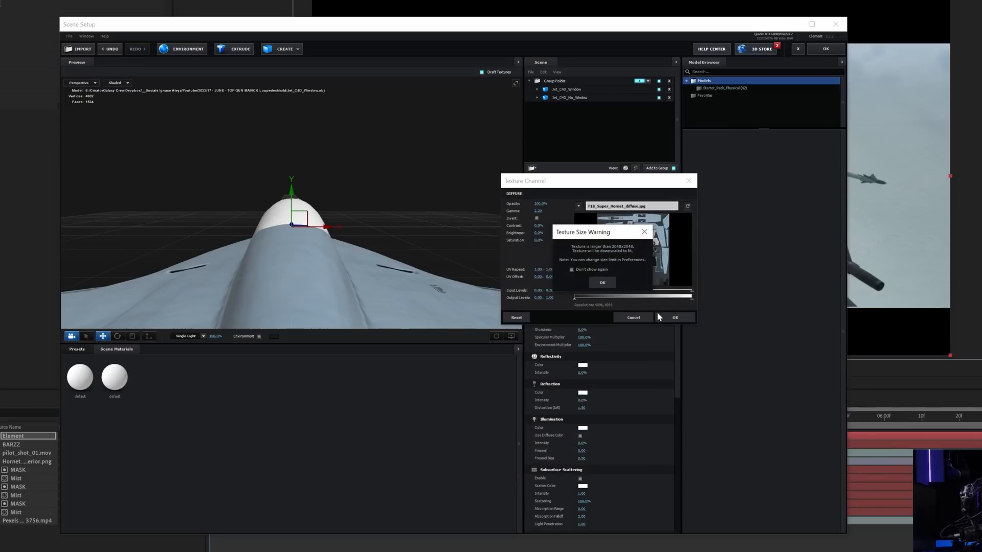
{"action": "left_click", "coordinate": [613, 282]}
{"action": "left_click", "coordinate": [662, 315]}
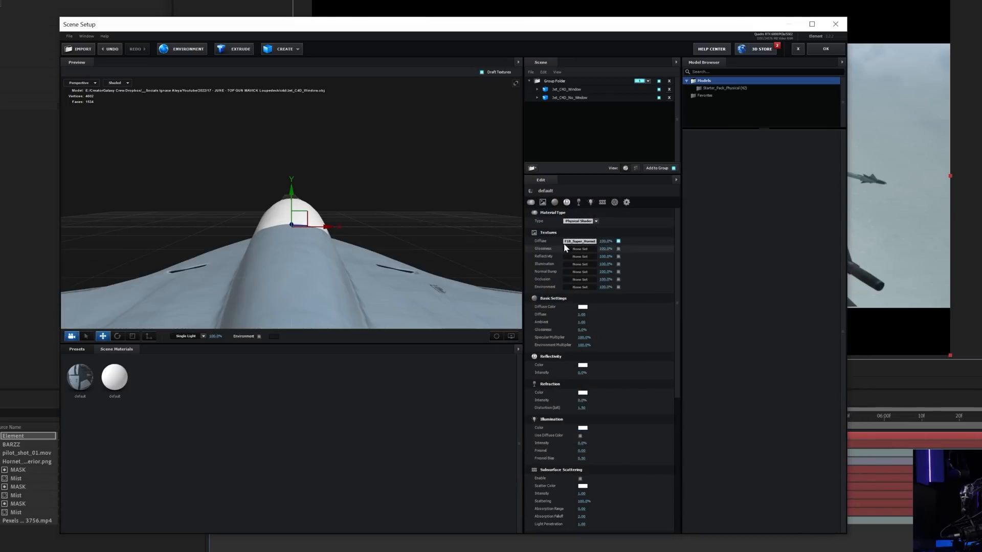
Load F18_Super_Hornet_specular.jpg as the Glossiness texture of the jet body's material
{"action": "left_click", "coordinate": [575, 250]}
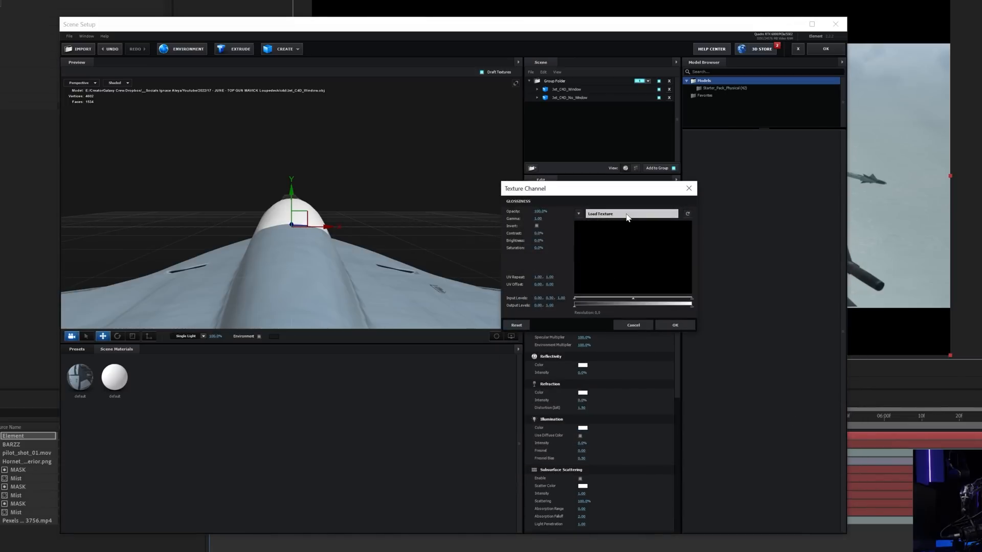
{"action": "left_click", "coordinate": [629, 217]}
{"action": "left_click", "coordinate": [649, 350]}
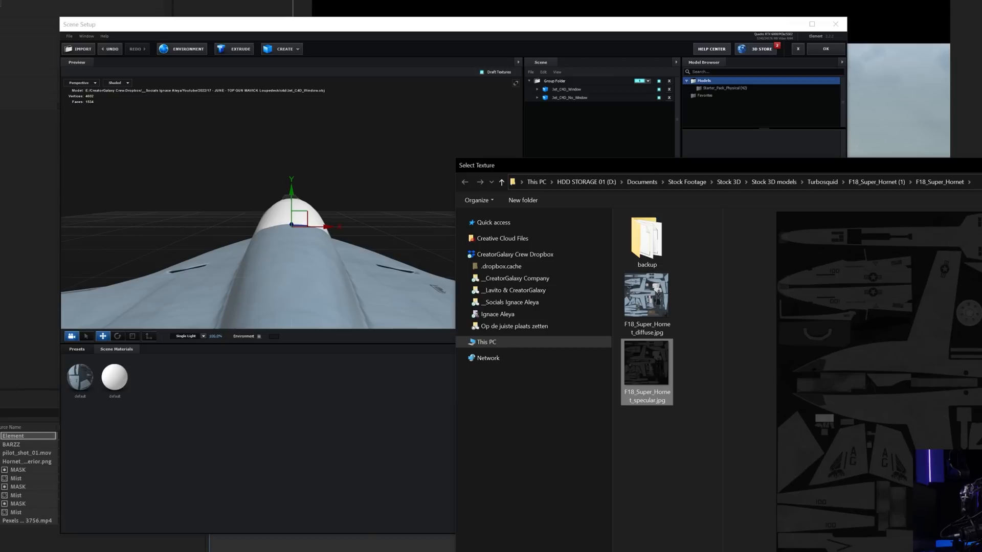
{"action": "key", "text": "Return"}
{"action": "left_click", "coordinate": [602, 290]}
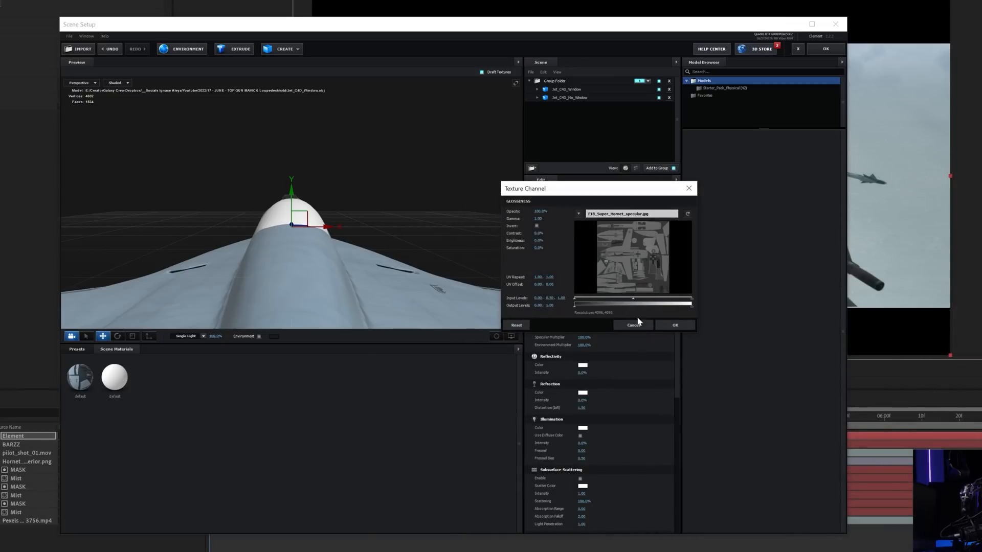
{"action": "left_click", "coordinate": [667, 326]}
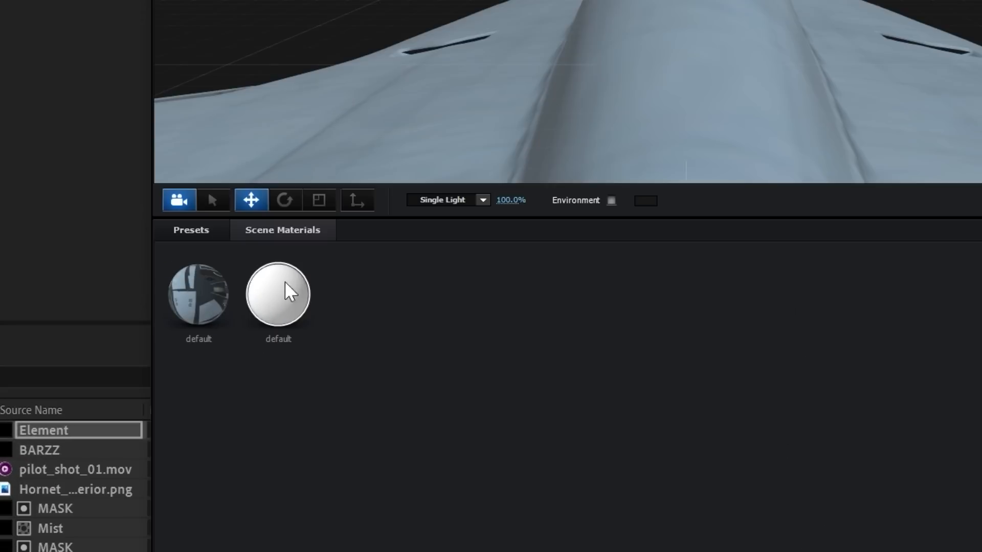
Add the Glass preset from the Physical materials to the scene and return to the scene materials
{"action": "left_click", "coordinate": [192, 238]}
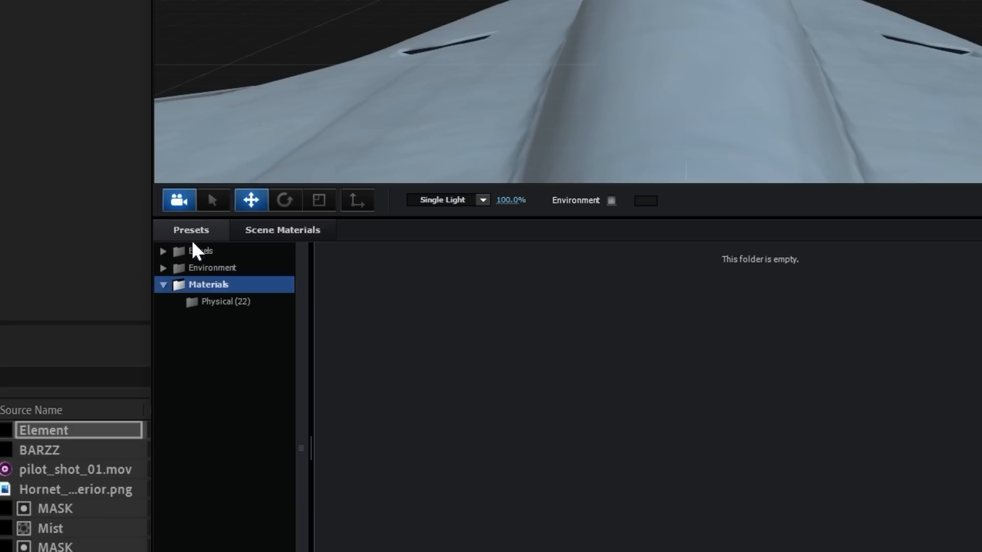
{"action": "left_click", "coordinate": [205, 303]}
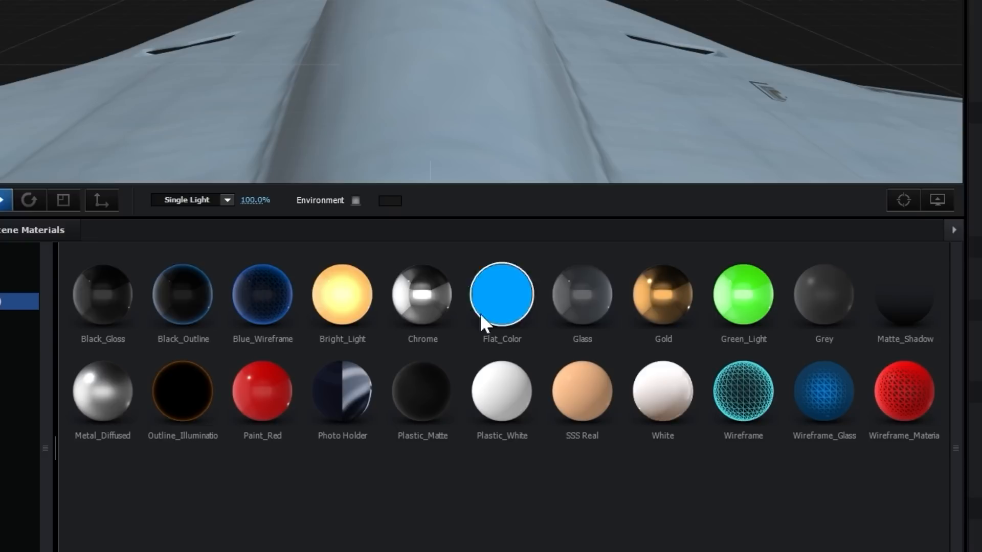
{"action": "right_click", "coordinate": [577, 299]}
{"action": "left_click", "coordinate": [661, 336]}
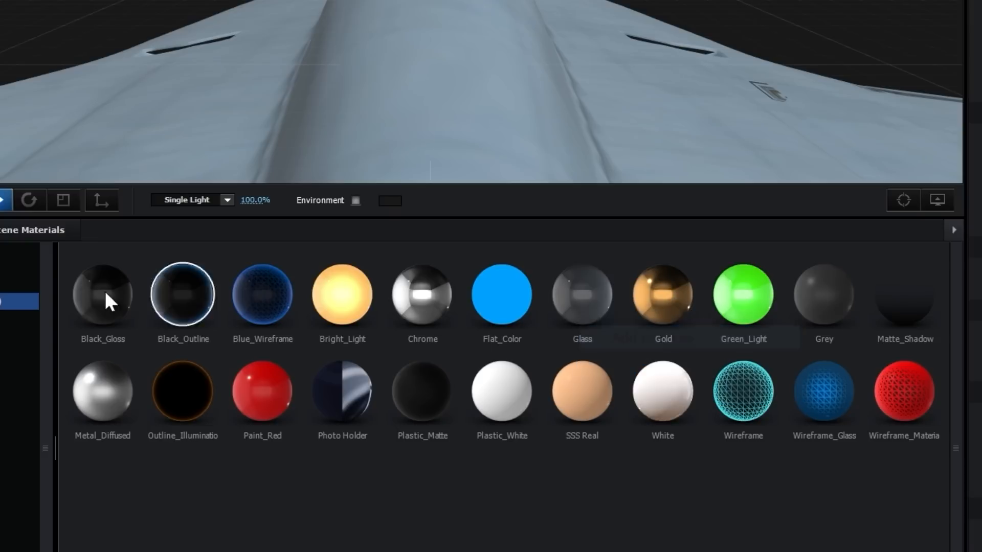
{"action": "left_click", "coordinate": [30, 235]}
Adjust the Glass material's Force Opacity below 70% so the cockpit shows through the jet's canopy
{"action": "left_click_drag", "start_coordinate": [102, 307], "coordinate": [391, 231]}
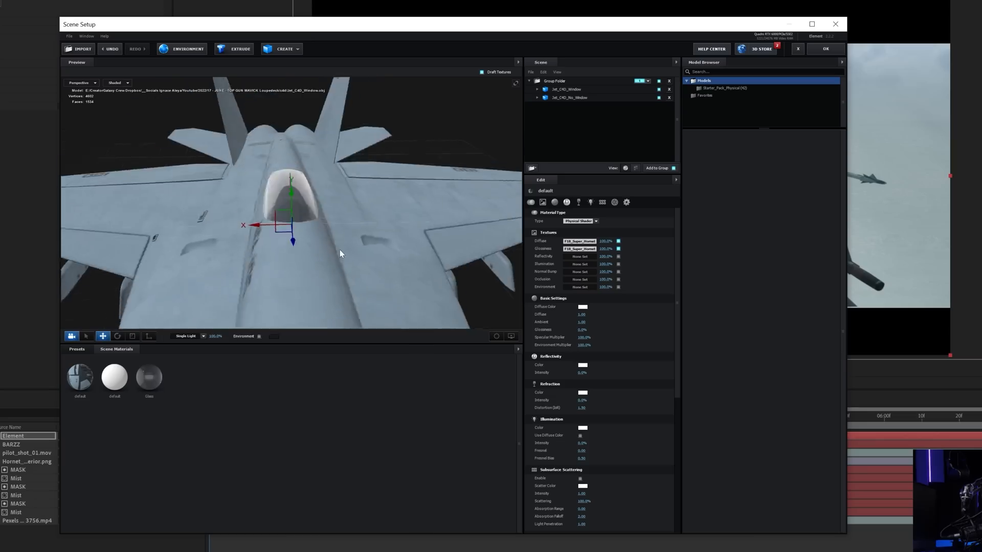
{"action": "left_click_drag", "start_coordinate": [542, 293], "coordinate": [578, 254]}
{"action": "left_click_drag", "start_coordinate": [356, 238], "coordinate": [402, 249]}
{"action": "left_click_drag", "start_coordinate": [379, 206], "coordinate": [379, 200]}
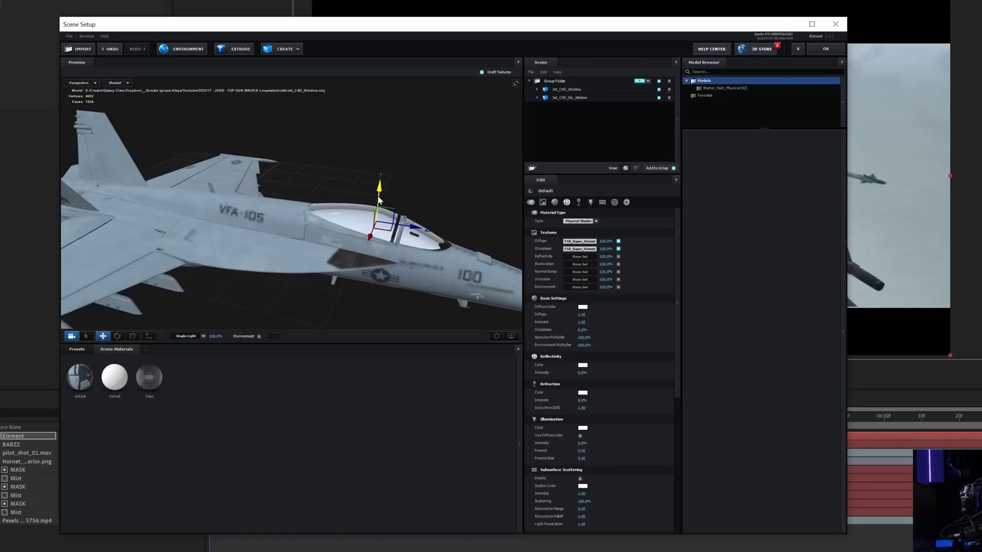
{"action": "left_click_drag", "start_coordinate": [411, 230], "coordinate": [421, 165]}
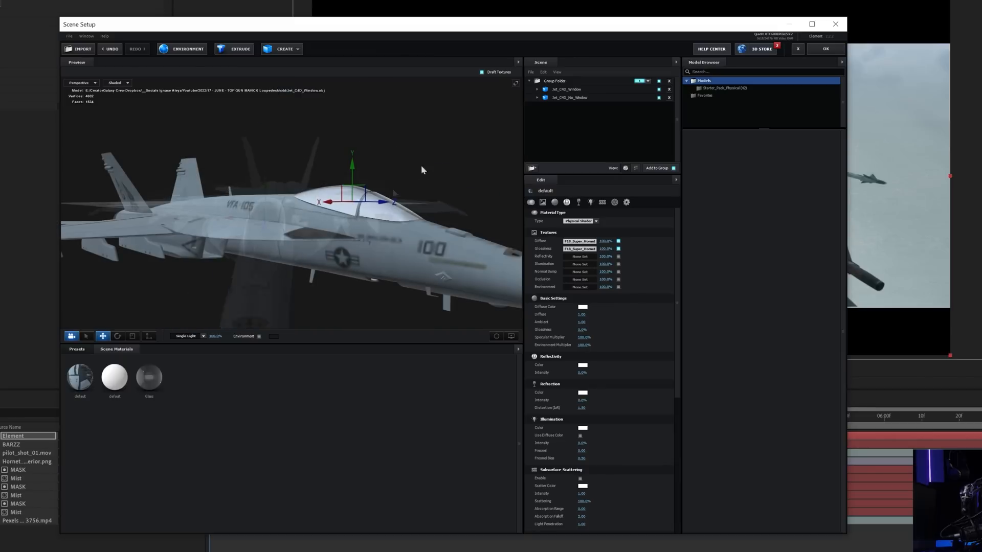
{"action": "left_click", "coordinate": [153, 385]}
{"action": "scroll", "coordinate": [678, 300], "scroll_direction": "down", "scroll_amount": 1}
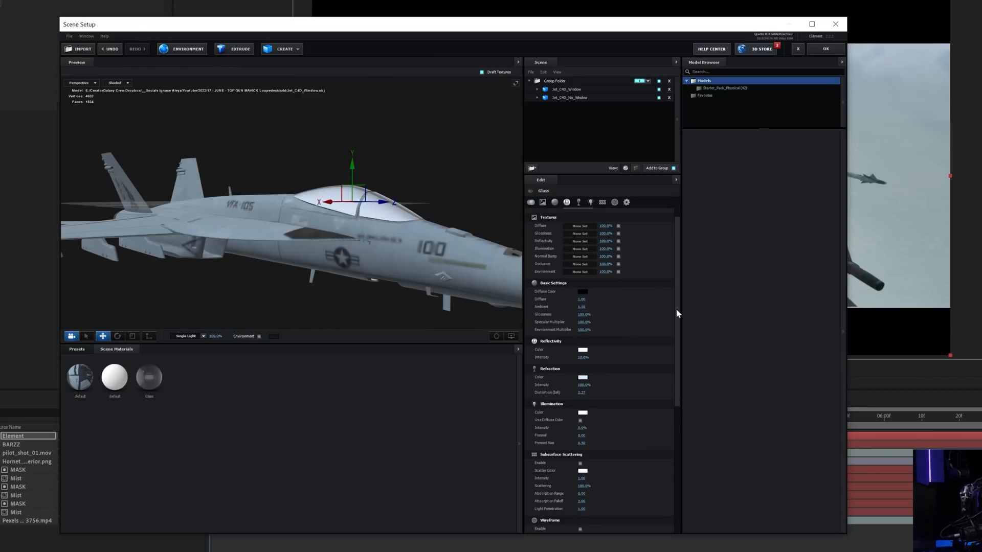
{"action": "scroll", "coordinate": [373, 220], "scroll_direction": "up", "scroll_amount": 3}
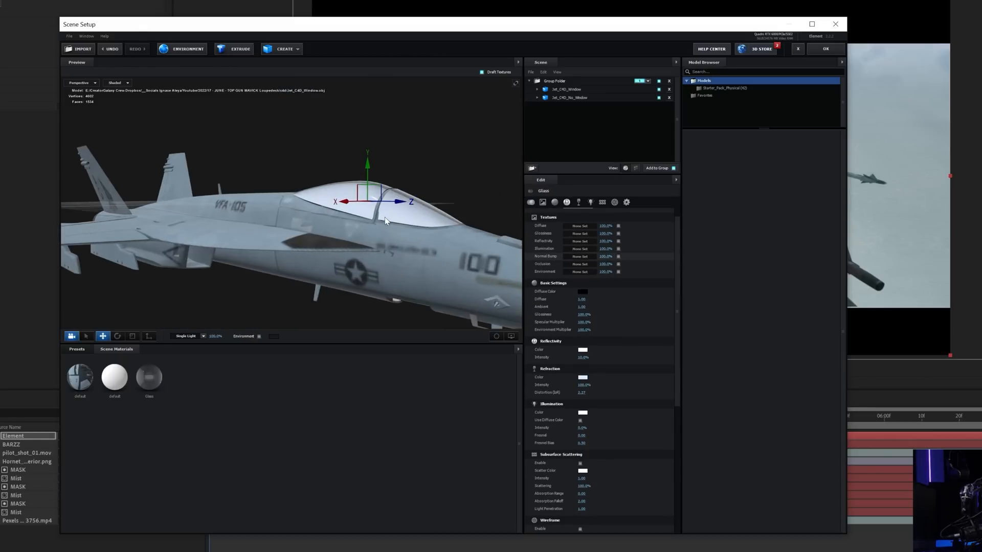
{"action": "left_click_drag", "start_coordinate": [329, 112], "coordinate": [328, 172]}
{"action": "left_click_drag", "start_coordinate": [675, 313], "coordinate": [685, 419]}
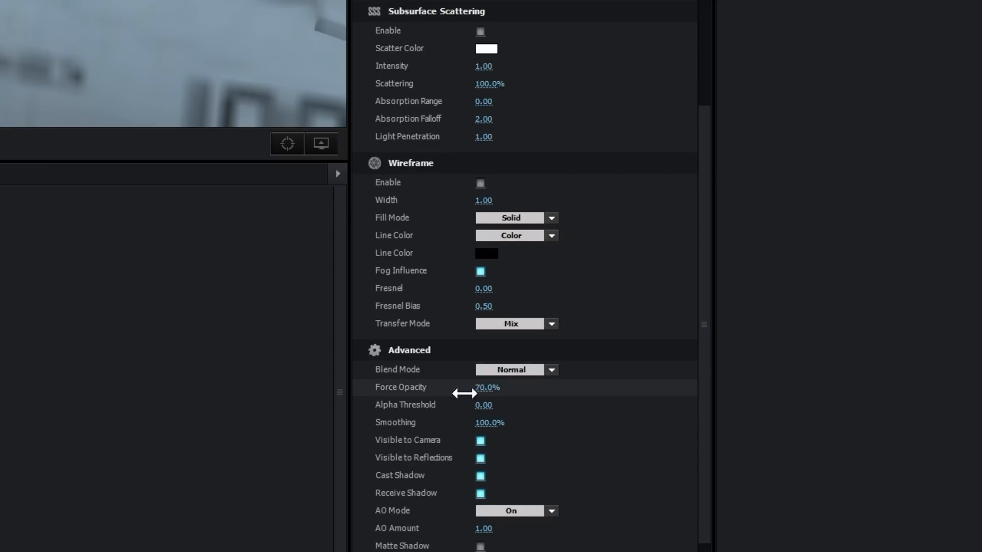
{"action": "left_click_drag", "start_coordinate": [439, 393], "coordinate": [429, 393]}
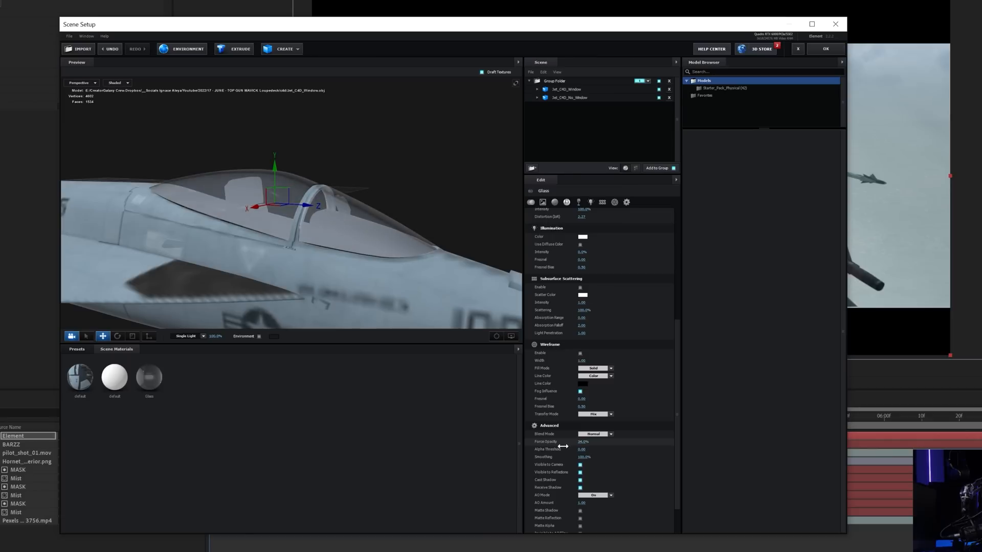
{"action": "left_click_drag", "start_coordinate": [566, 447], "coordinate": [593, 446]}
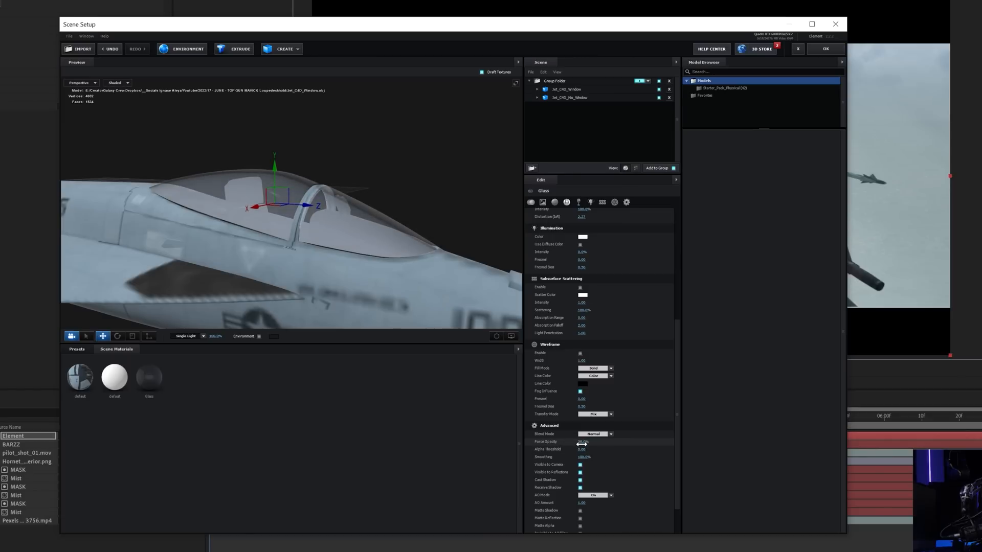
Load Basic_2K_10.jpg as the scene's environment texture in place of the default map
{"action": "left_click", "coordinate": [80, 377]}
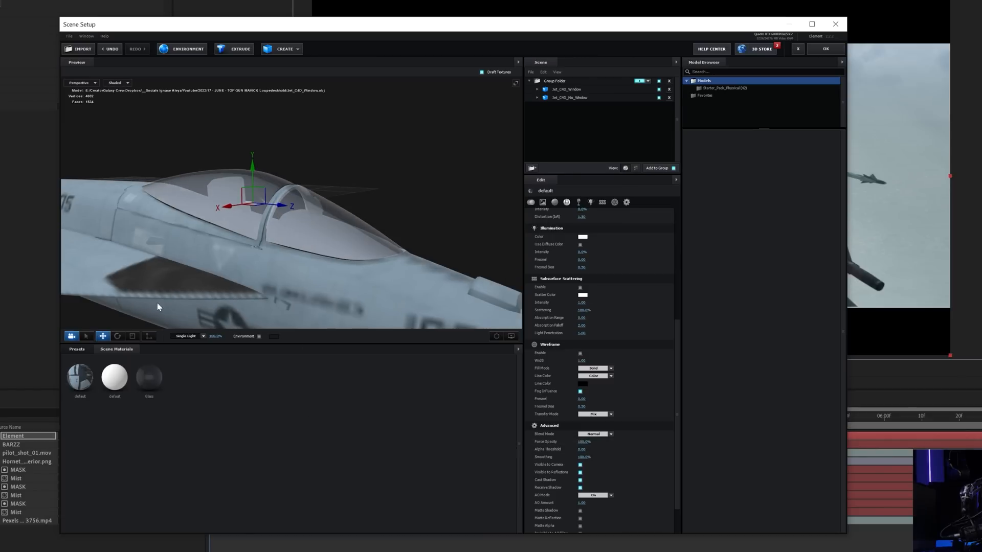
{"action": "left_click", "coordinate": [189, 50]}
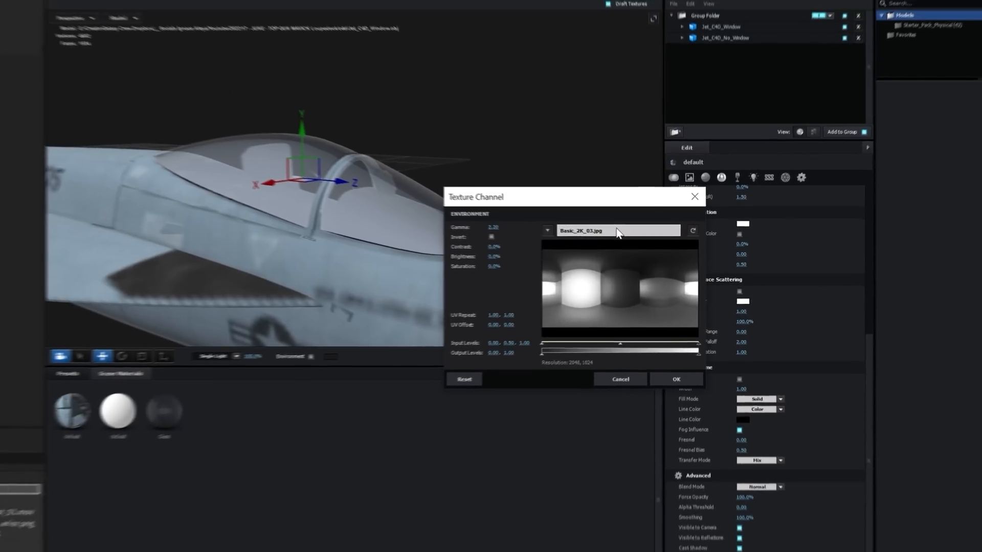
{"action": "left_click", "coordinate": [618, 231]}
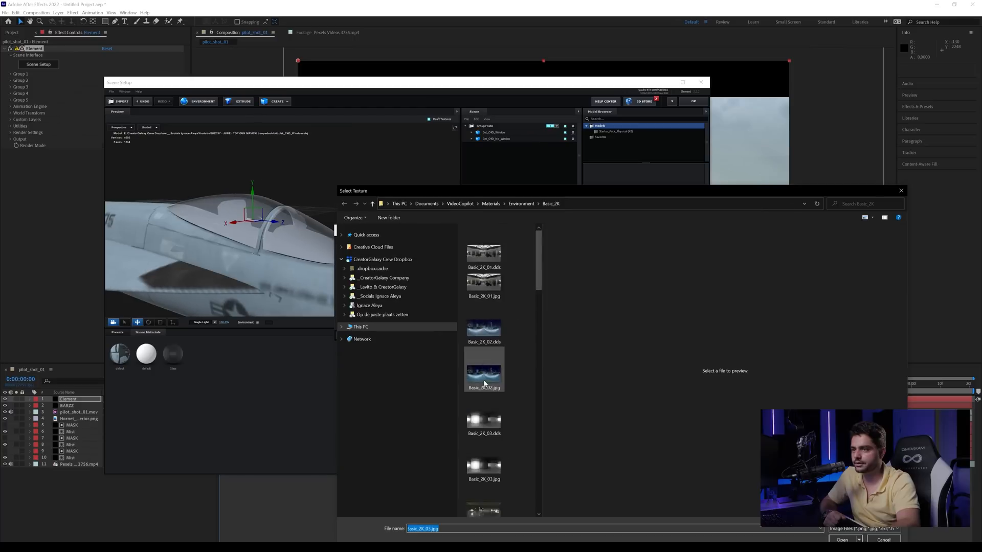
{"action": "scroll", "coordinate": [491, 399], "scroll_direction": "down", "scroll_amount": 3}
{"action": "left_click", "coordinate": [498, 455]}
{"action": "scroll", "coordinate": [497, 455], "scroll_direction": "down", "scroll_amount": 3}
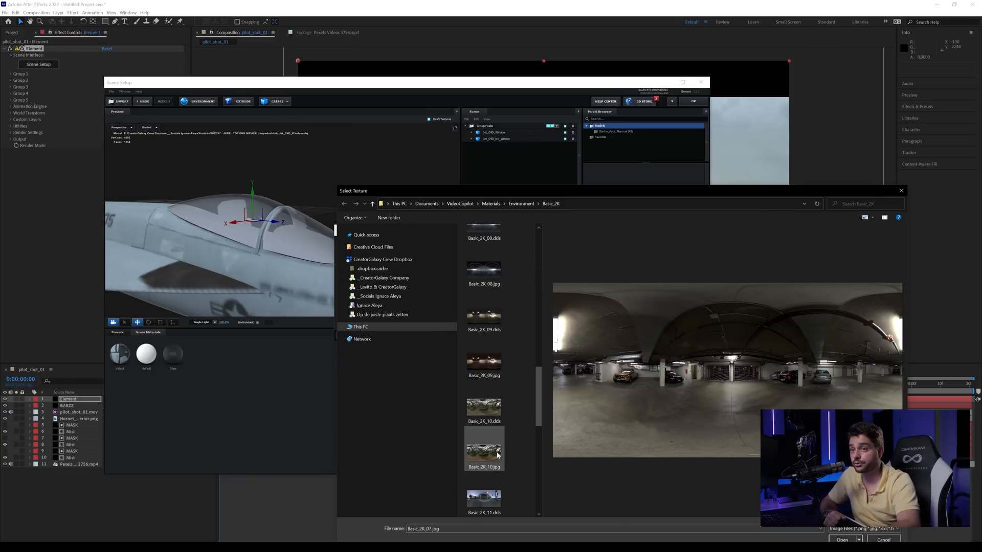
{"action": "left_click", "coordinate": [498, 455]}
{"action": "key", "text": "Return"}
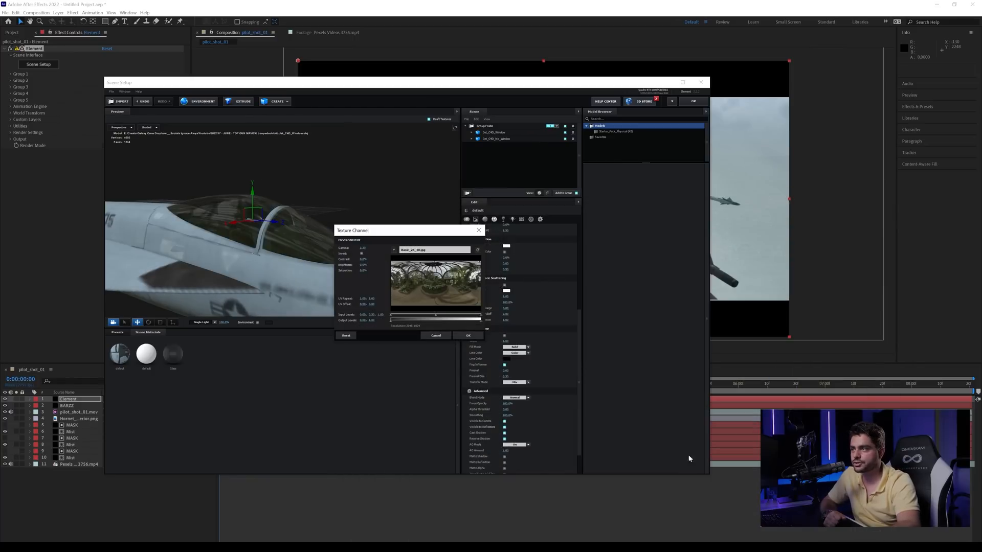
Replace the scene's environment texture with Basic_2K_15.dds from the Basic_2K environment folder
{"action": "left_click", "coordinate": [435, 249]}
{"action": "scroll", "coordinate": [495, 349], "scroll_direction": "down", "scroll_amount": 5}
{"action": "left_click", "coordinate": [483, 469]}
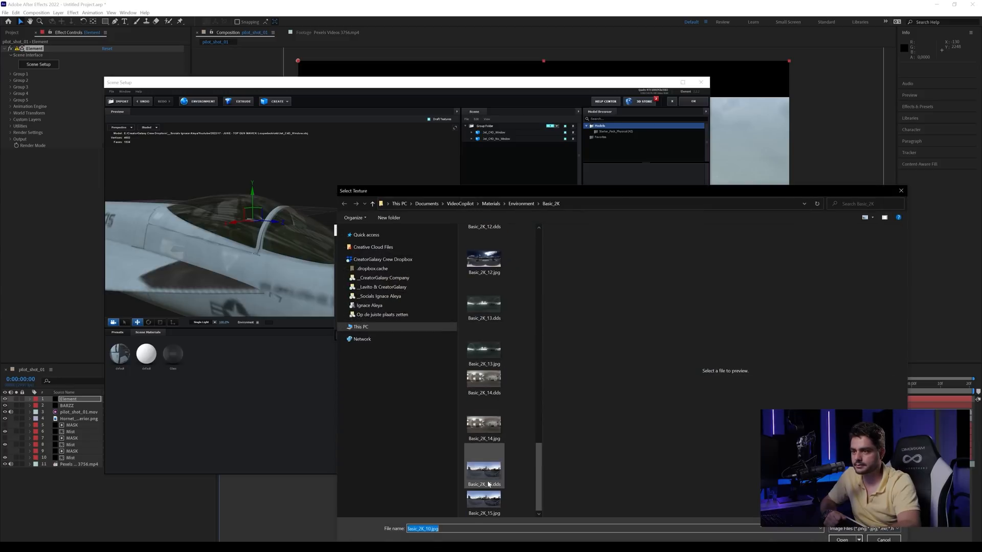
{"action": "key", "text": "Return"}
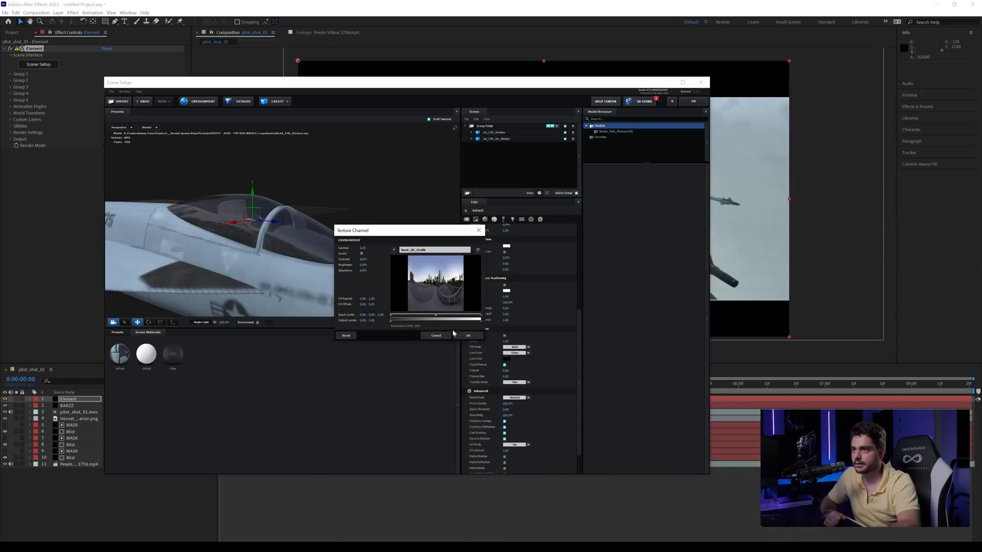
{"action": "left_click", "coordinate": [468, 336]}
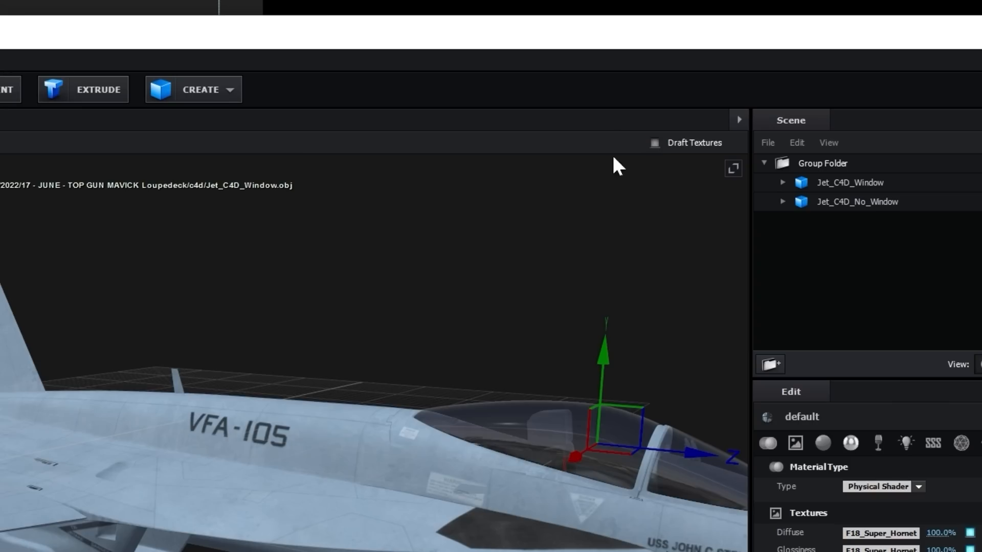
Check the textured jet and its glass canopy from several angles and apply the scene to the composition
{"action": "left_click_drag", "start_coordinate": [422, 350], "coordinate": [432, 299]}
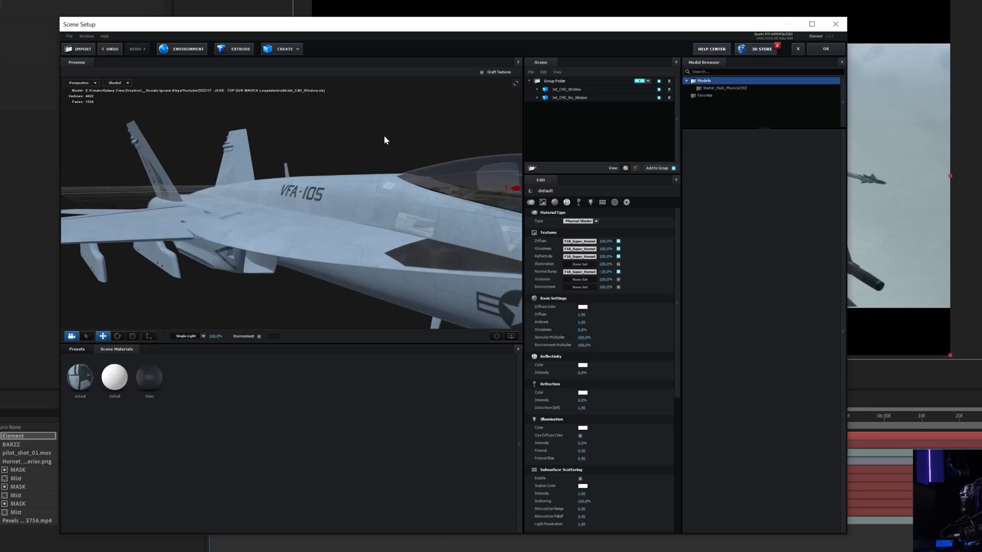
{"action": "left_click_drag", "start_coordinate": [384, 136], "coordinate": [284, 122]}
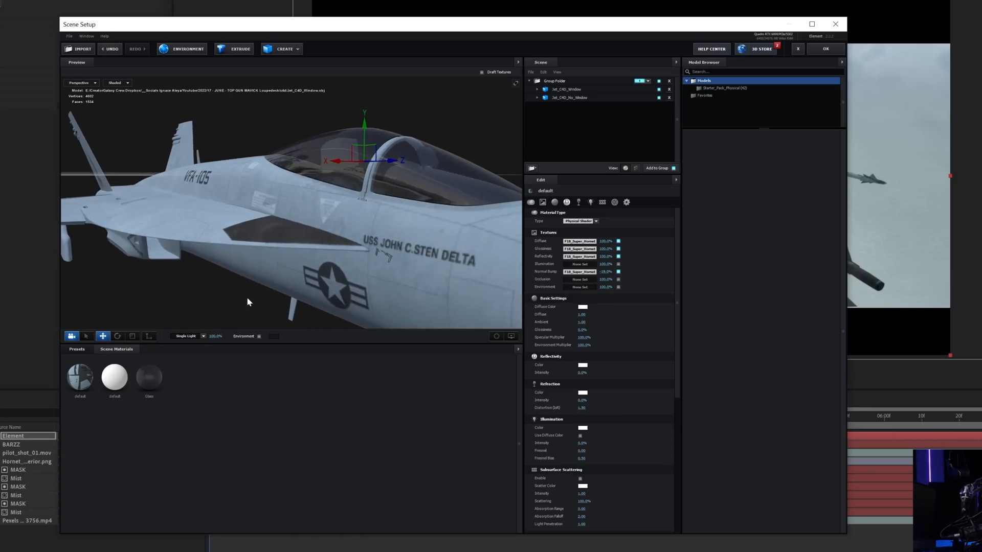
{"action": "left_click_drag", "start_coordinate": [247, 302], "coordinate": [523, 167]}
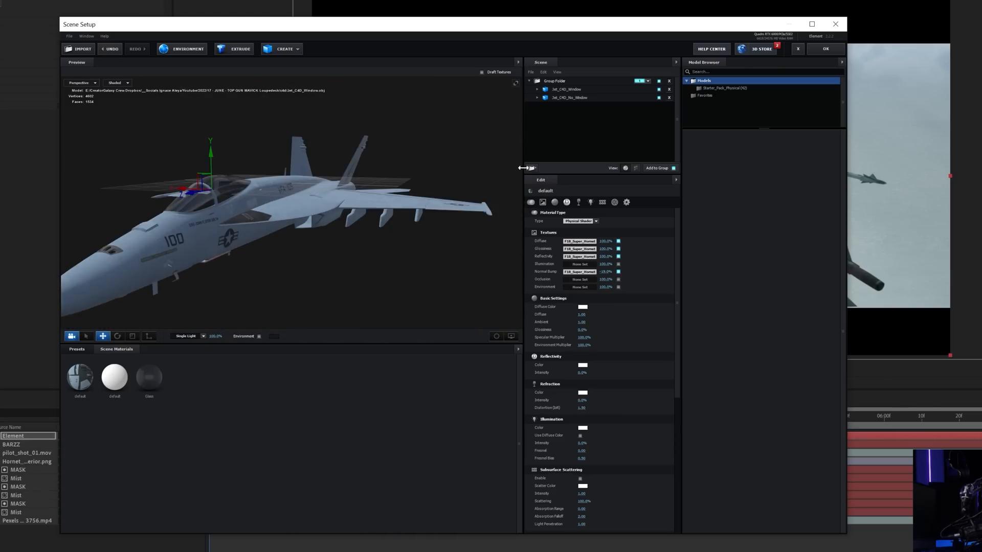
{"action": "left_click", "coordinate": [837, 50]}
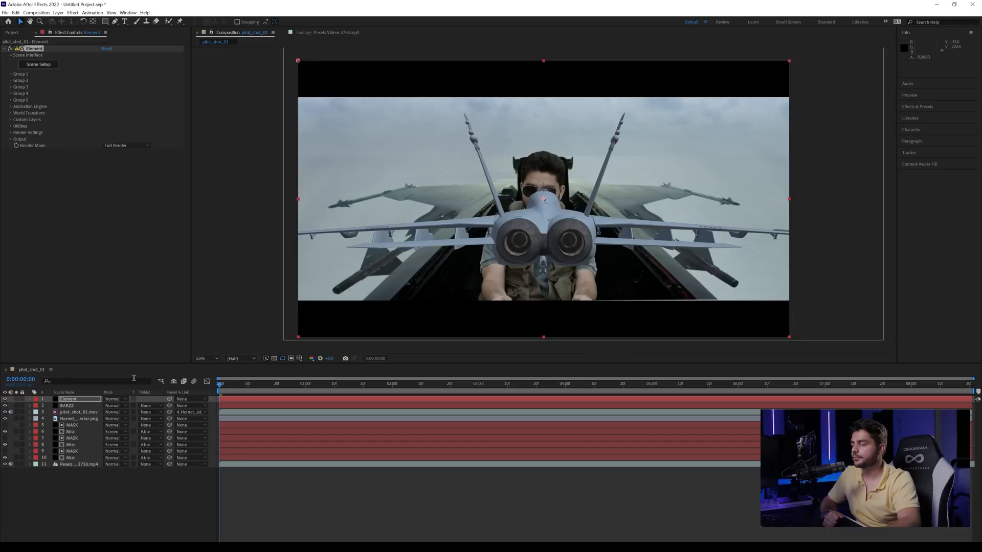
Add a two-node camera with the 20mm preset to the pilot_shot_01 composition
{"action": "right_click", "coordinate": [100, 496]}
{"action": "mouse_move", "coordinate": [115, 409]}
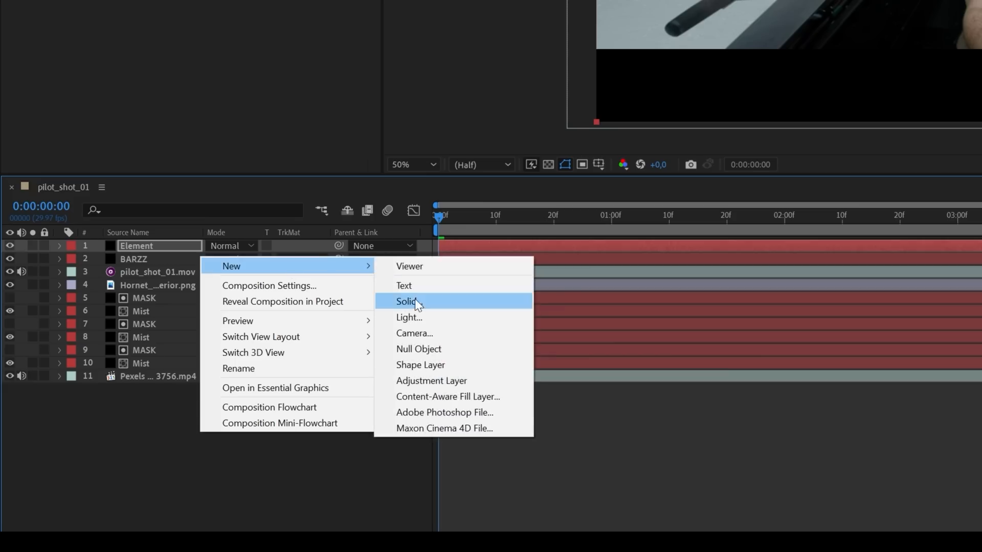
{"action": "left_click", "coordinate": [416, 333]}
{"action": "left_click", "coordinate": [564, 169]}
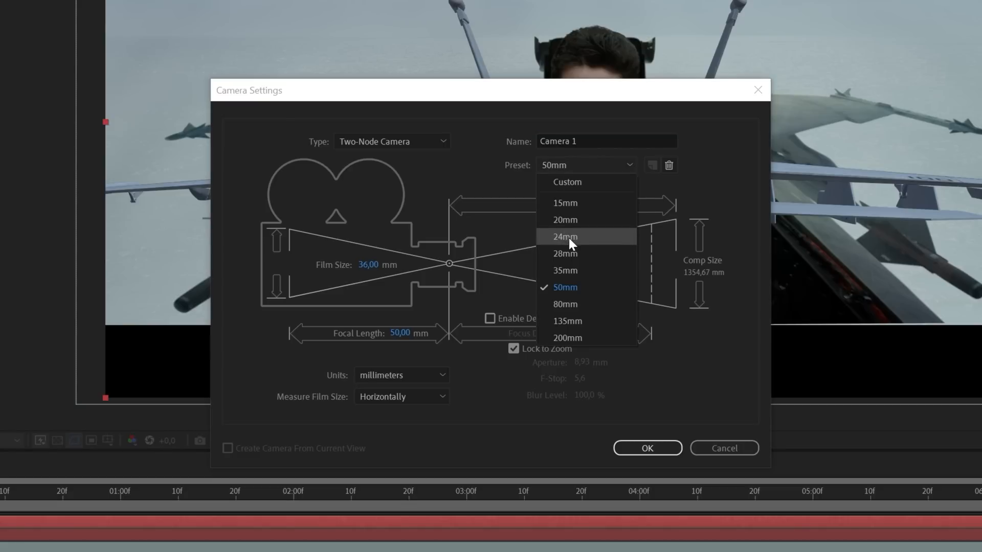
{"action": "left_click", "coordinate": [568, 236]}
{"action": "left_click", "coordinate": [568, 169]}
{"action": "left_click", "coordinate": [567, 220]}
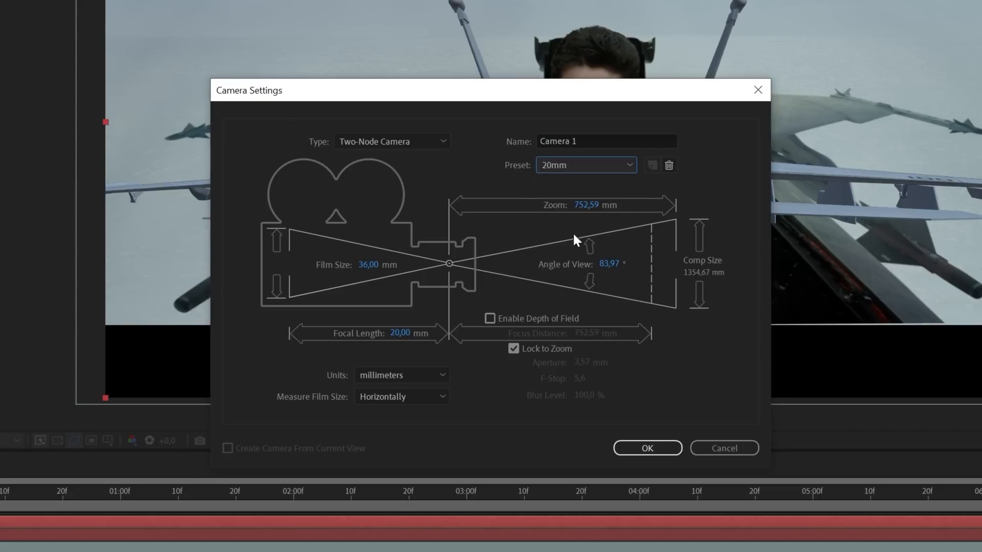
{"action": "left_click", "coordinate": [647, 448]}
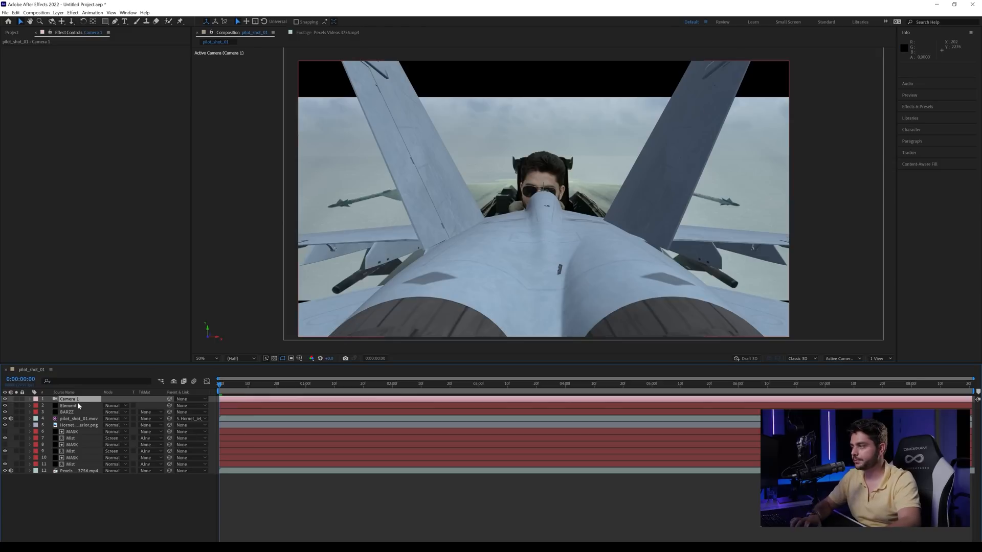
Pan and orbit Camera 1 so the 3D jet sits lower in the frame and the pilot's face is uncovered
{"action": "left_click", "coordinate": [68, 406]}
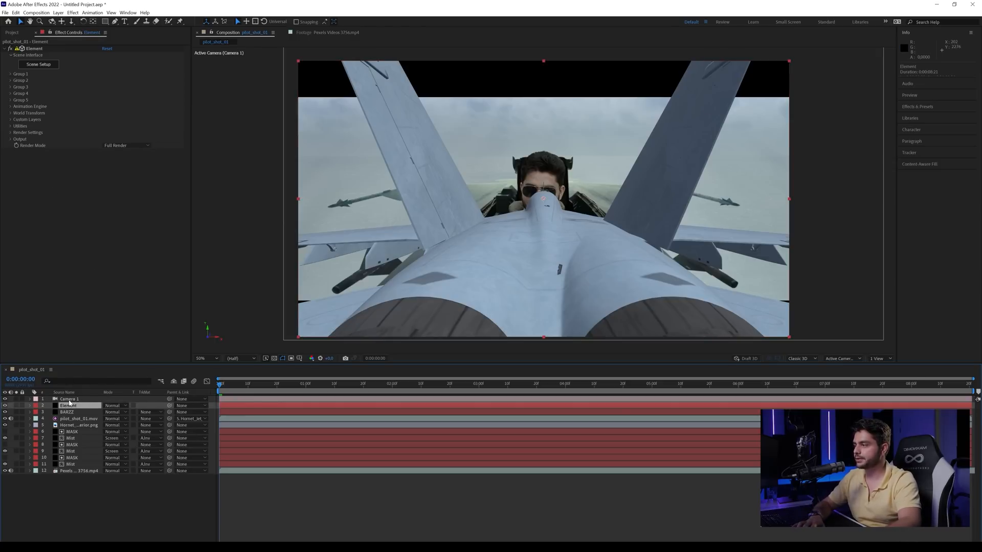
{"action": "left_click", "coordinate": [69, 400]}
{"action": "left_click", "coordinate": [60, 22]}
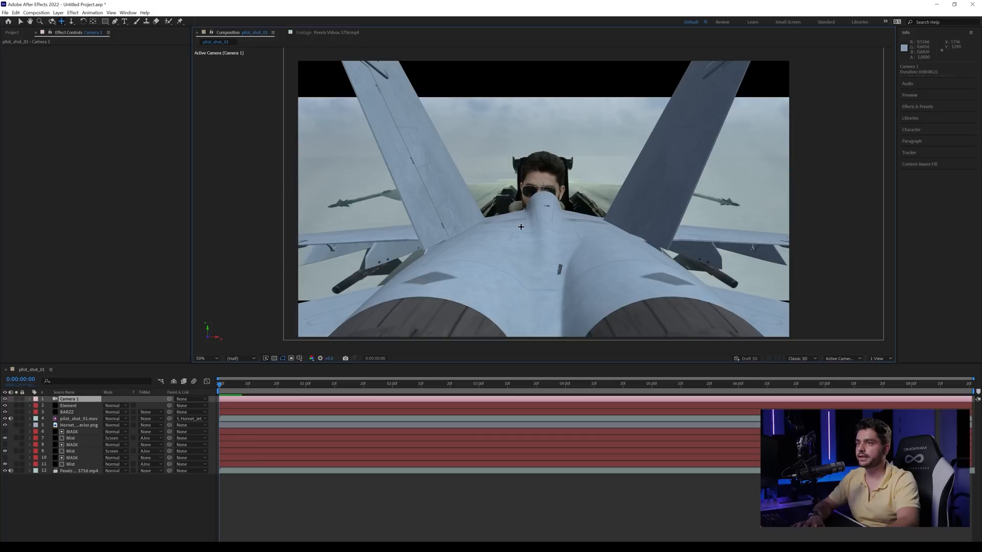
{"action": "left_click_drag", "start_coordinate": [521, 239], "coordinate": [524, 278]}
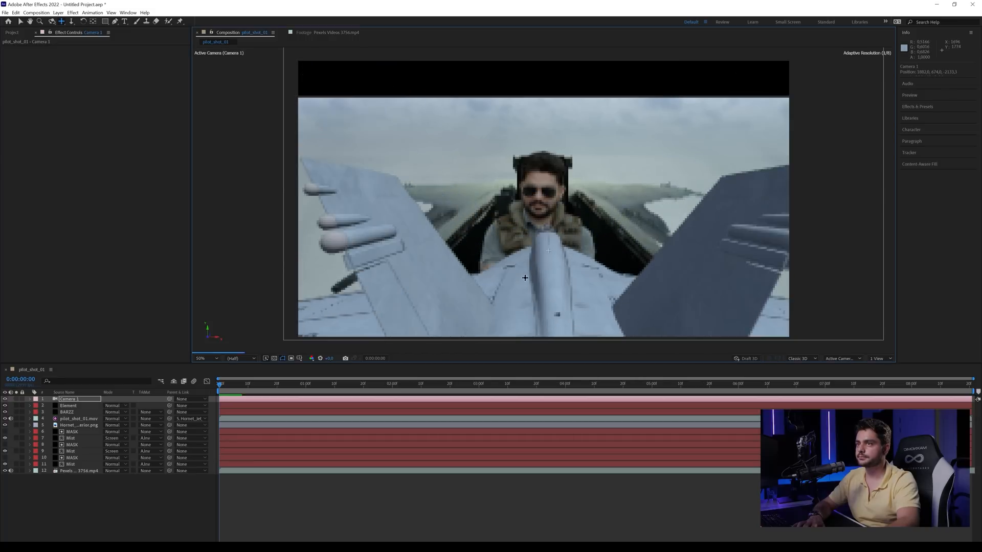
{"action": "left_click", "coordinate": [51, 22]}
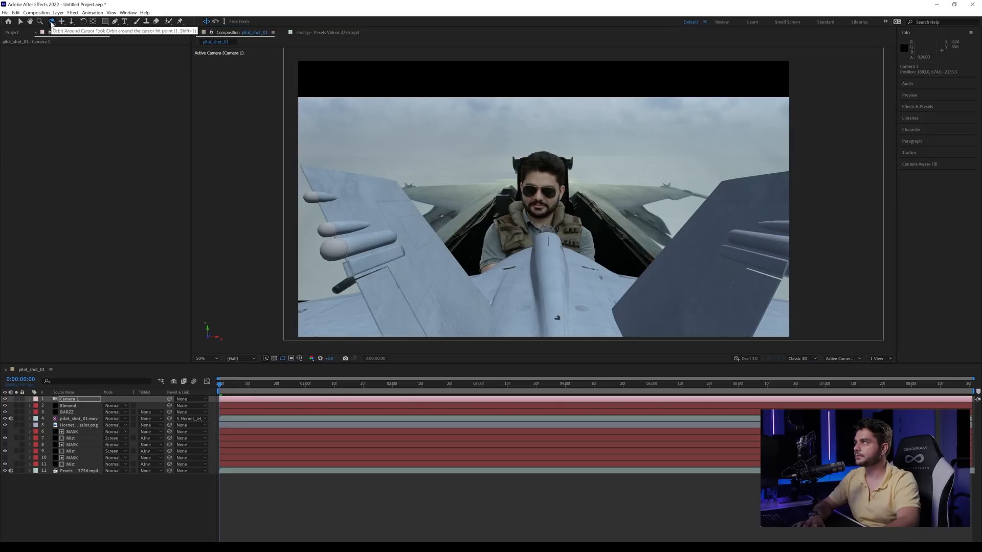
{"action": "left_click_drag", "start_coordinate": [505, 179], "coordinate": [518, 185]}
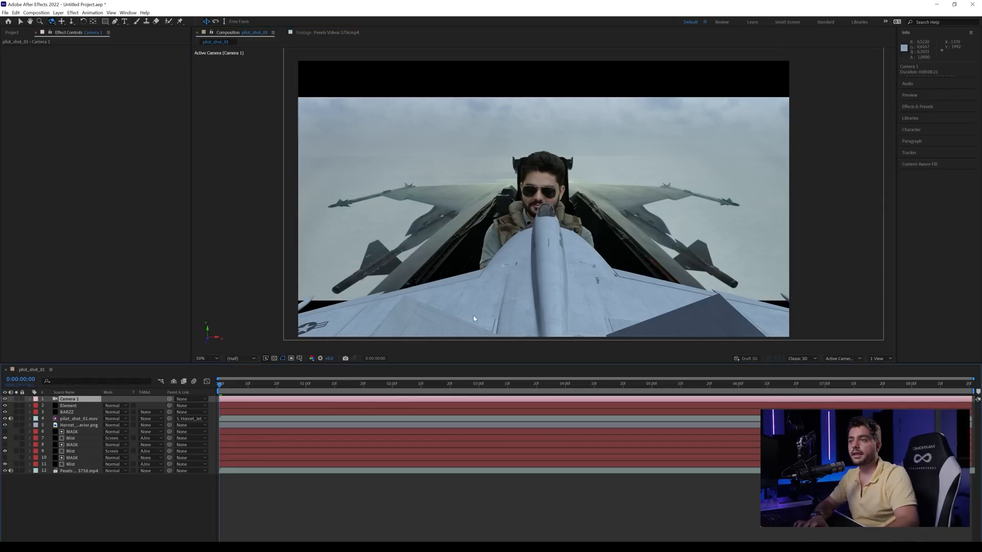
Push the jet away from the camera by raising Group 1's Position Z in the Element effect to about 2750
{"action": "left_click", "coordinate": [70, 406]}
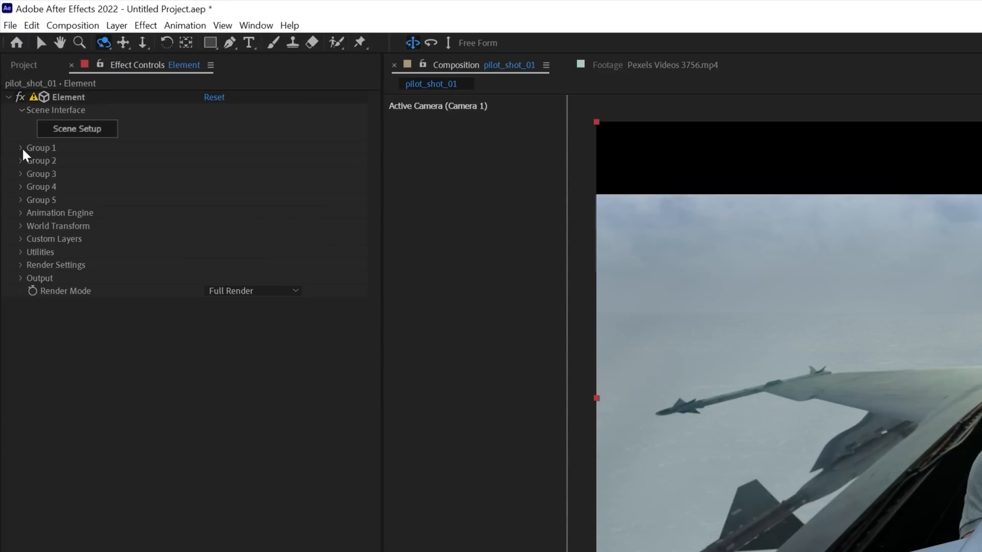
{"action": "left_click", "coordinate": [11, 74]}
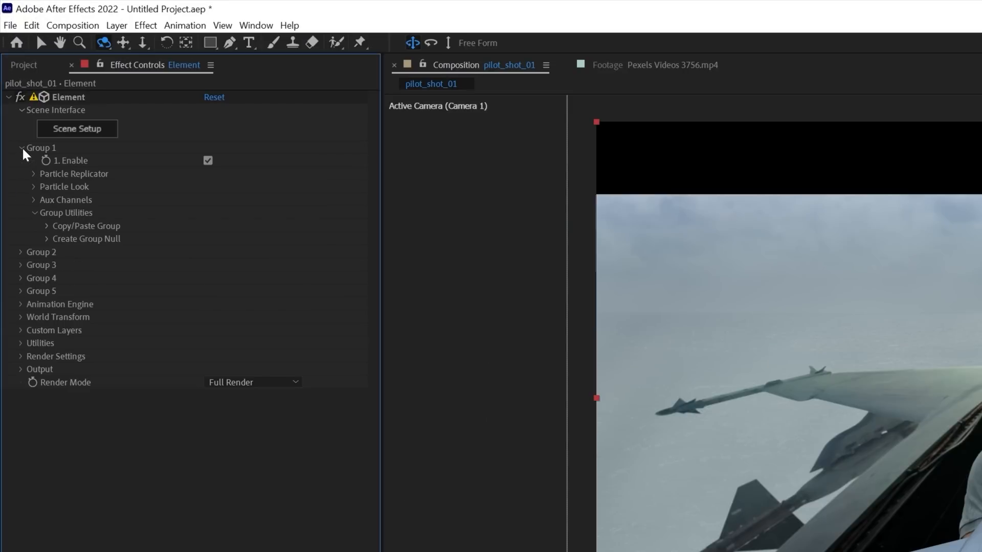
{"action": "left_click", "coordinate": [33, 174]}
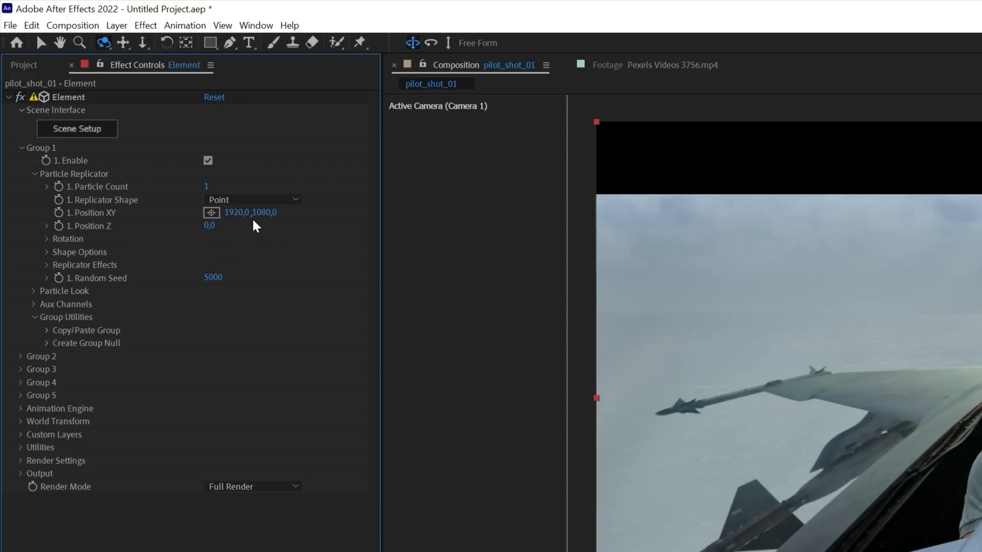
{"action": "left_click_drag", "start_coordinate": [209, 227], "coordinate": [330, 229]}
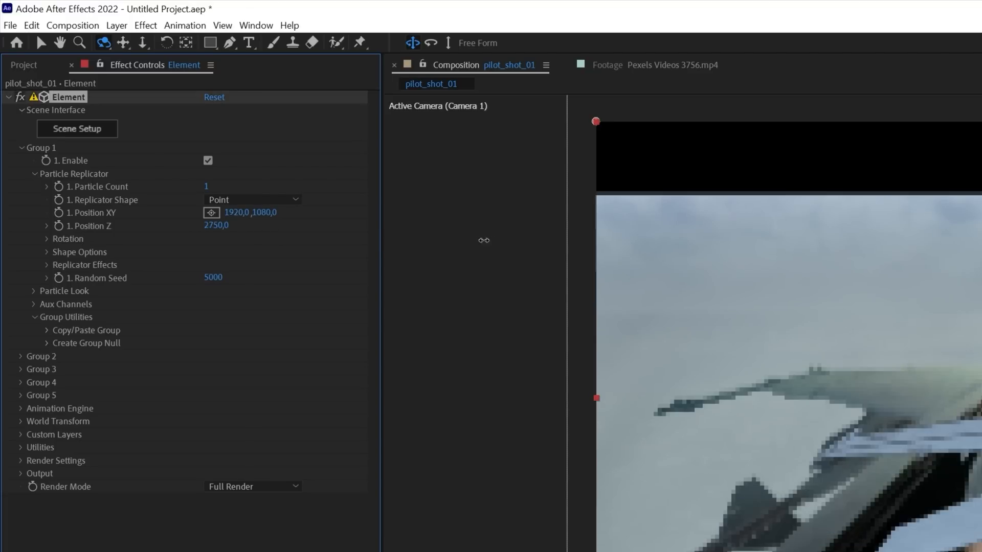